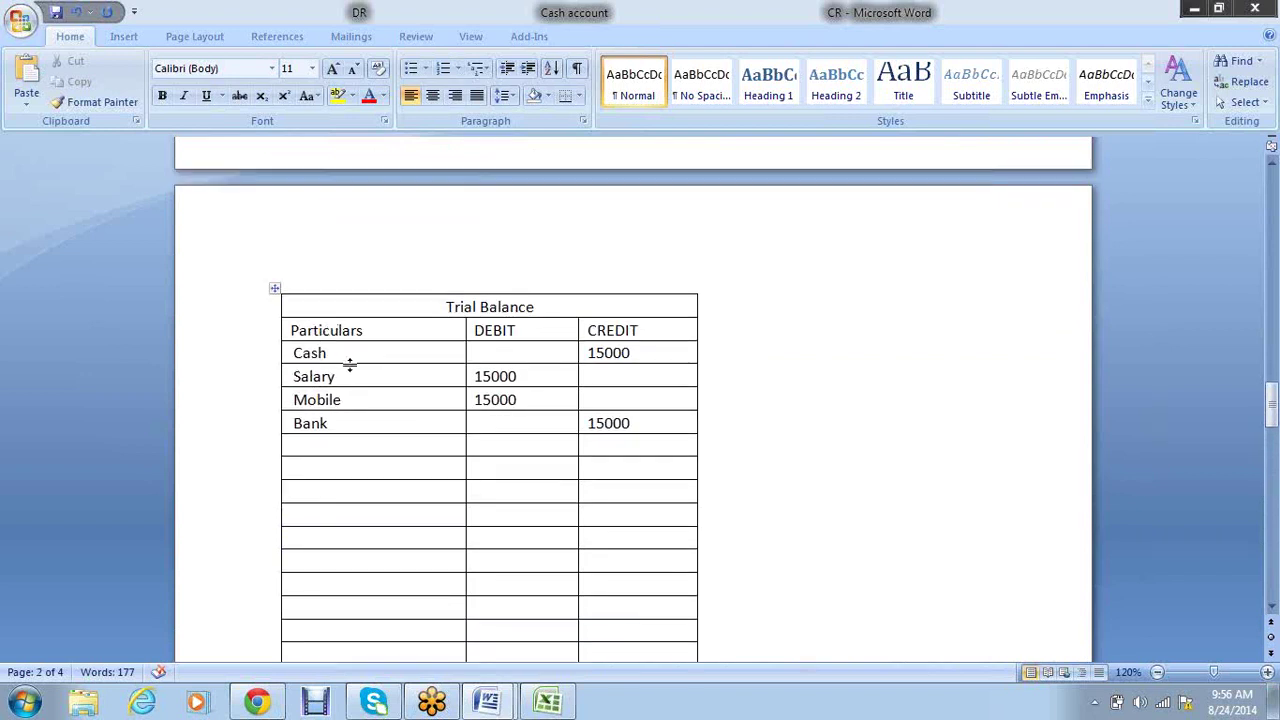
# Step: Review the Trial Balance rows for Cash, Salary, Mobile and Bank and read the notes down to the Balance Sheet section
pyautogui.click(374, 352)
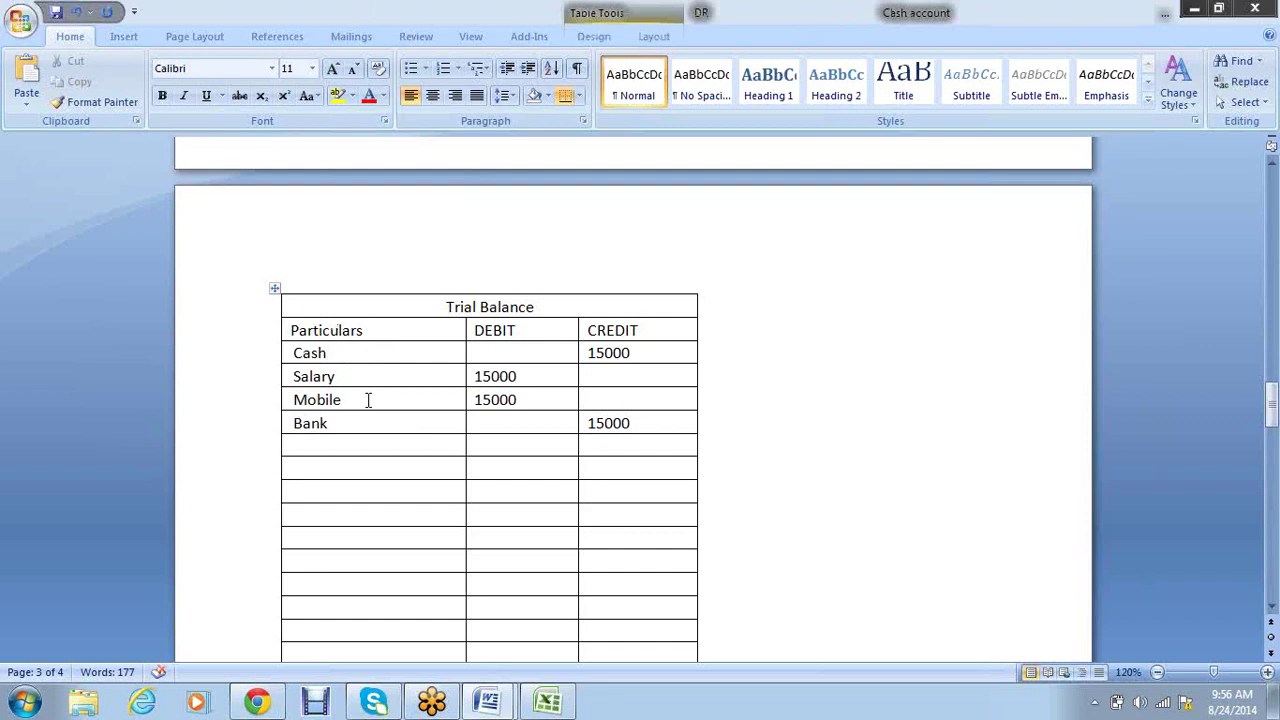
pyautogui.click(369, 399)
pyautogui.click(367, 376)
pyautogui.click(368, 397)
pyautogui.click(367, 420)
pyautogui.scroll(1, 365, 418)
pyautogui.scroll(7, 366, 418)
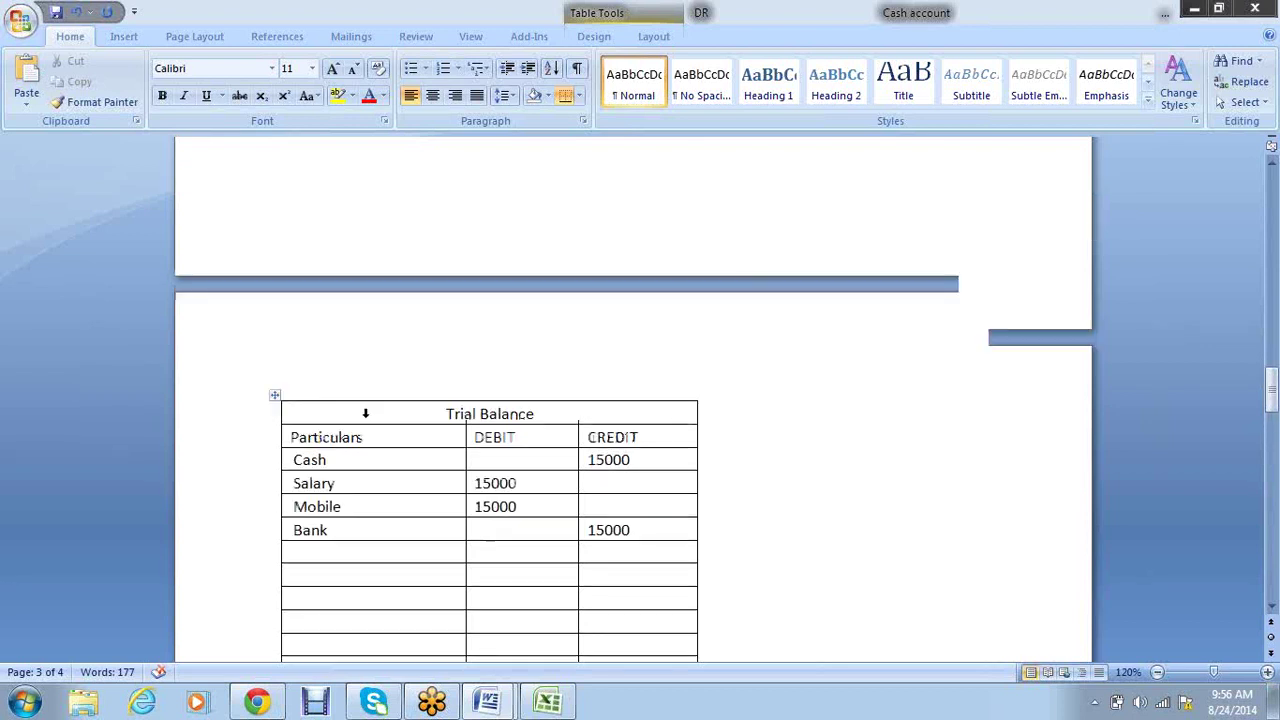
pyautogui.scroll(-20, 366, 420)
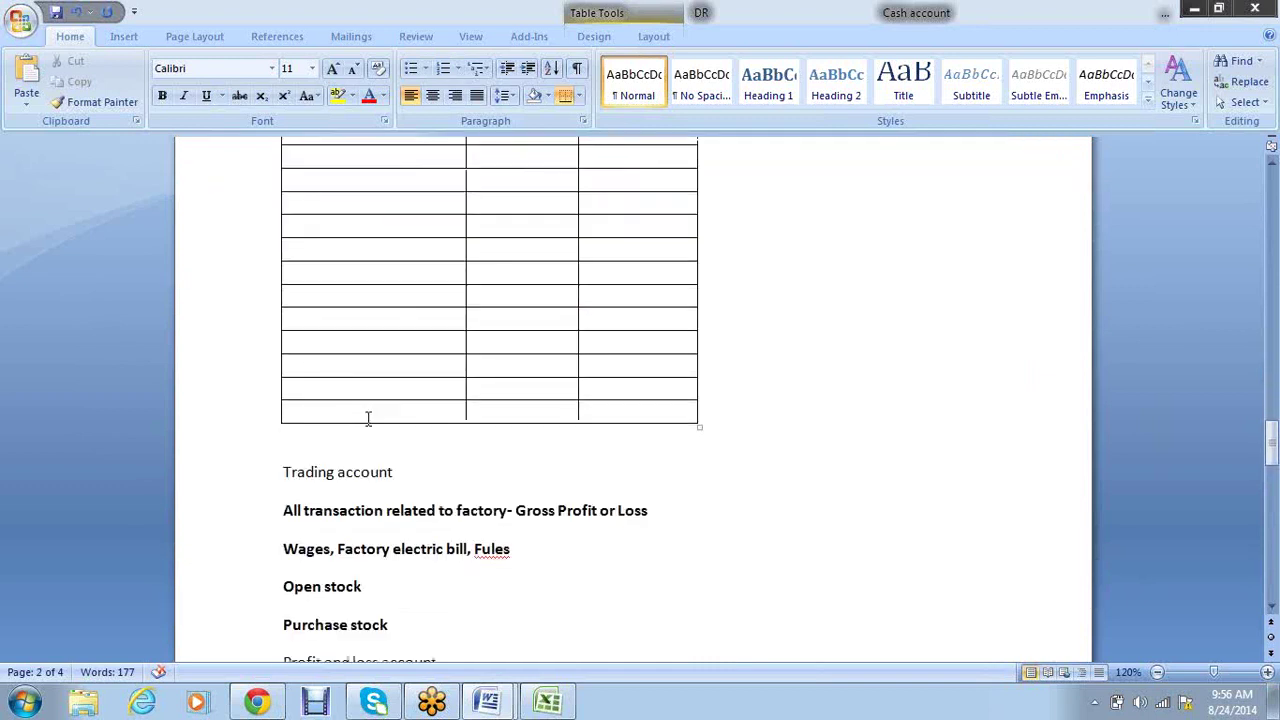
pyautogui.scroll(-7, 362, 423)
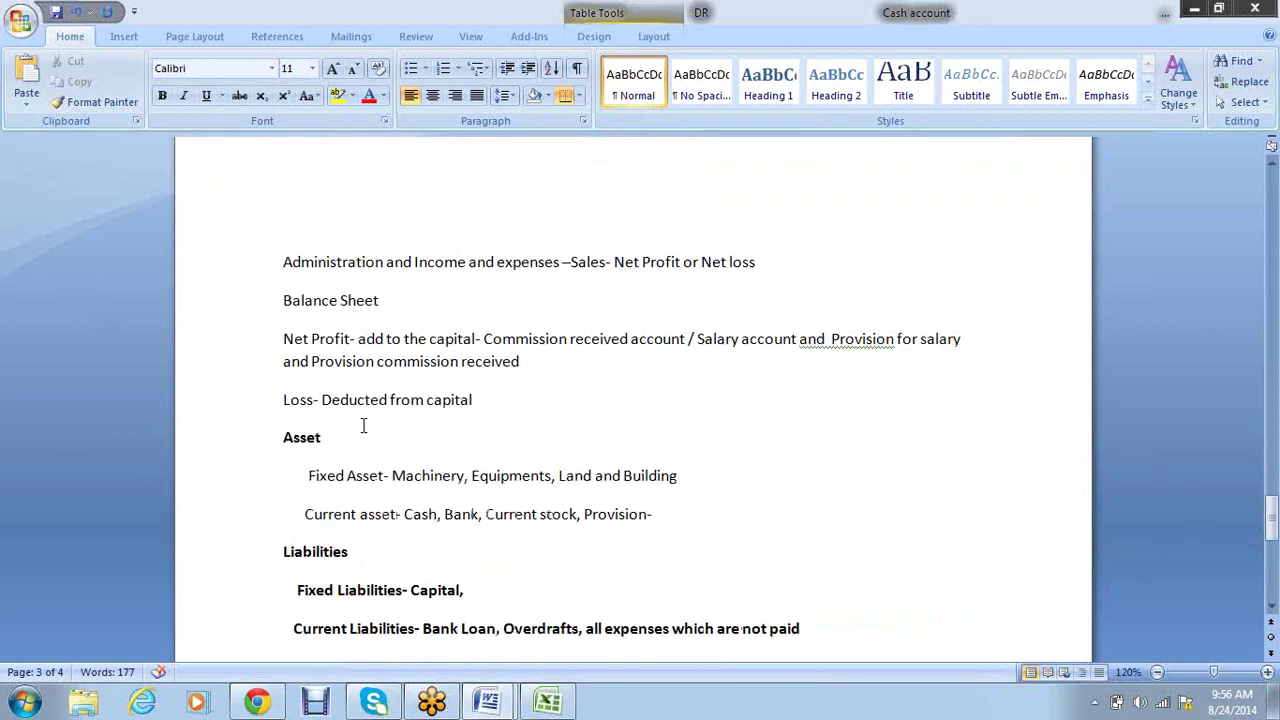
pyautogui.scroll(-3, 363, 426)
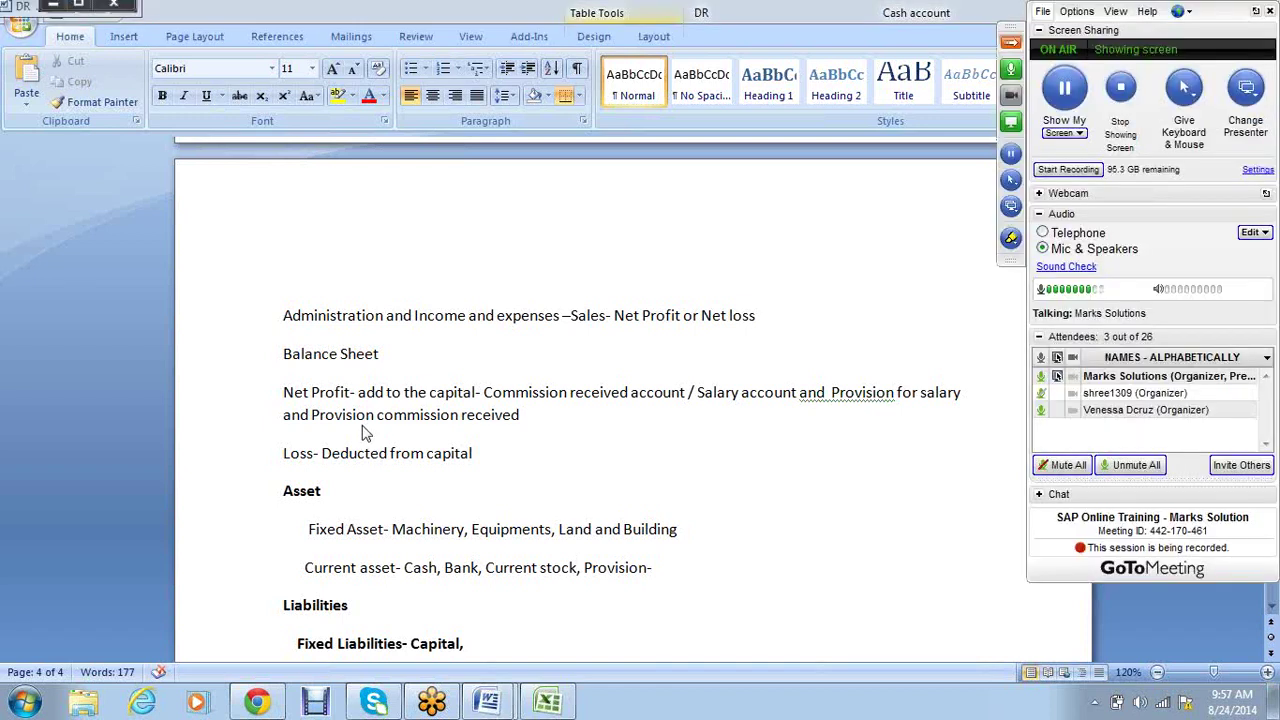
# Step: Check the contents of the Controlling My docs folder on the desktop, close it and refresh the desktop
pyautogui.press('super+d')
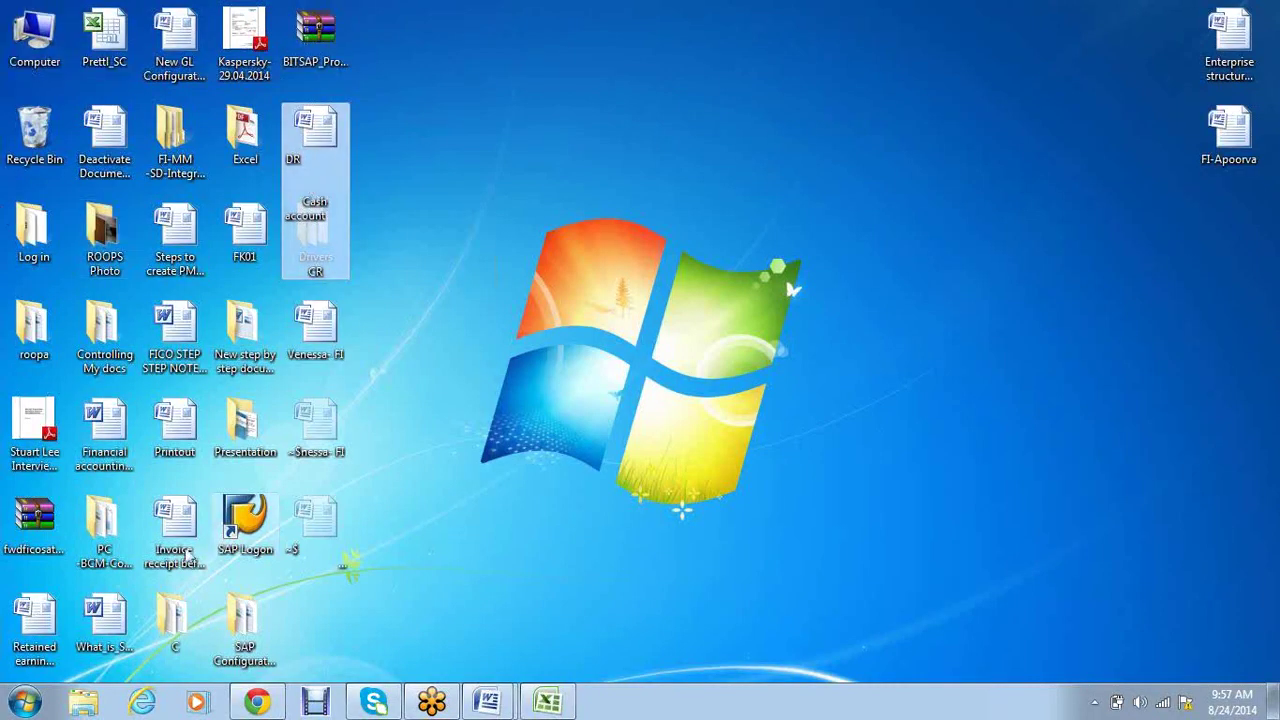
pyautogui.doubleClick(102, 358)
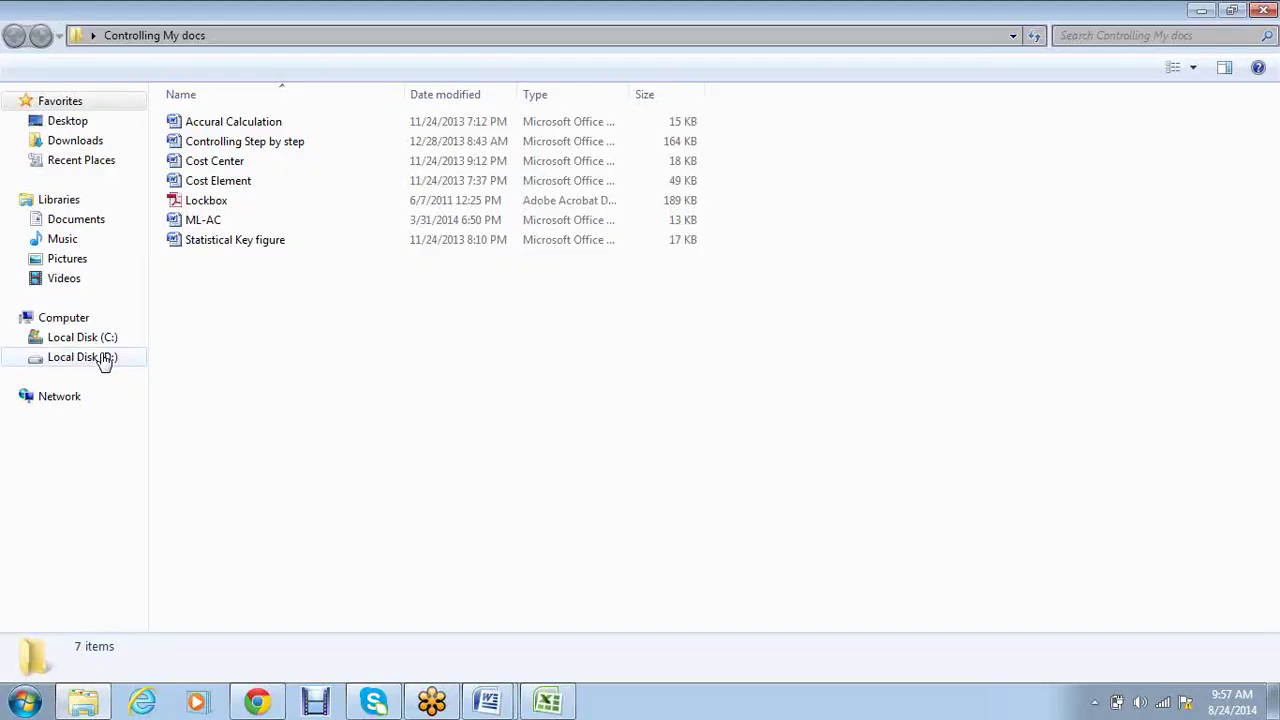
pyautogui.click(1263, 10)
pyautogui.rightClick(494, 118)
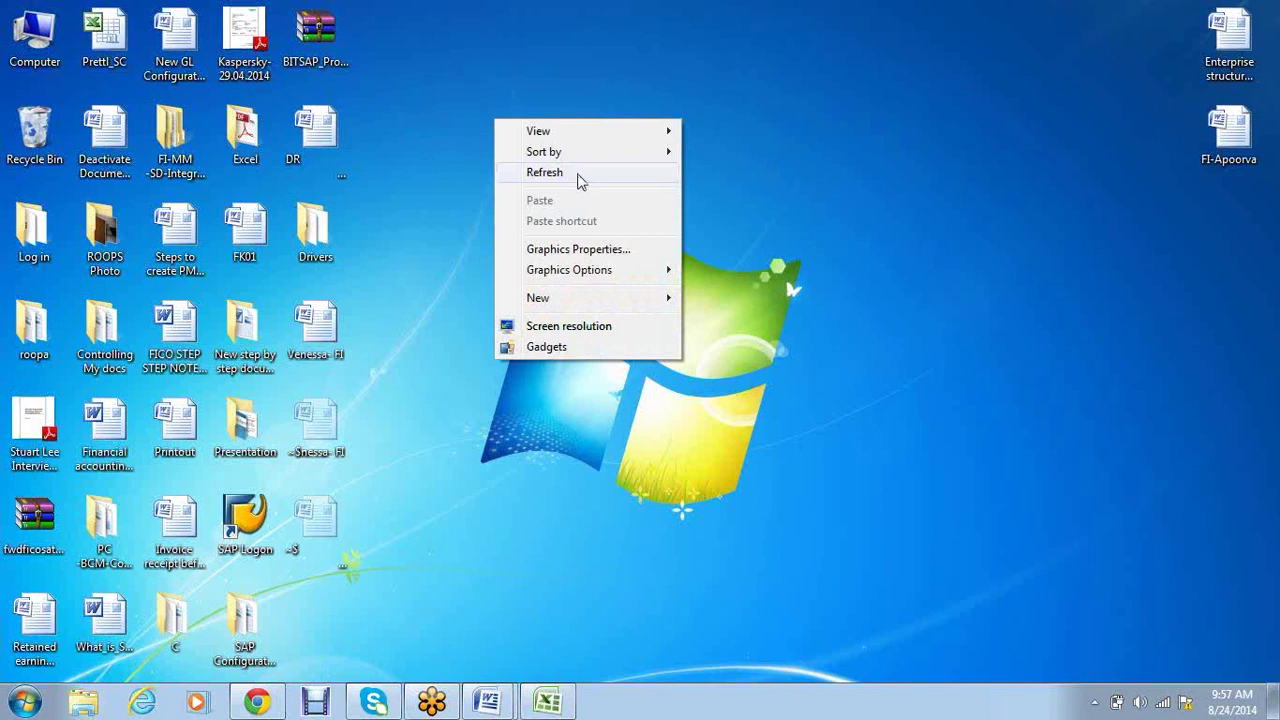
pyautogui.click(578, 178)
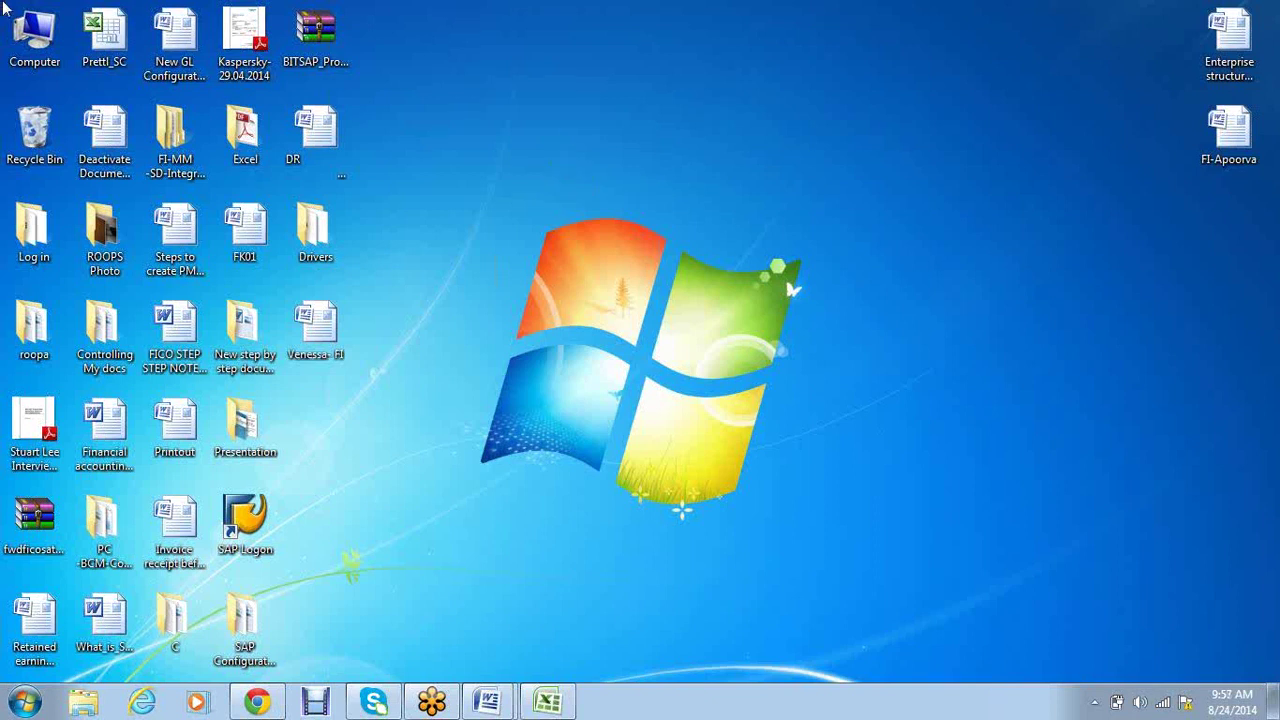
# Step: Open the FICO Business Blue Print ver 1.2 document from the PROJECT RELATED folder inside Project related on drive D
pyautogui.doubleClick(56, 41)
pyautogui.click(505, 148)
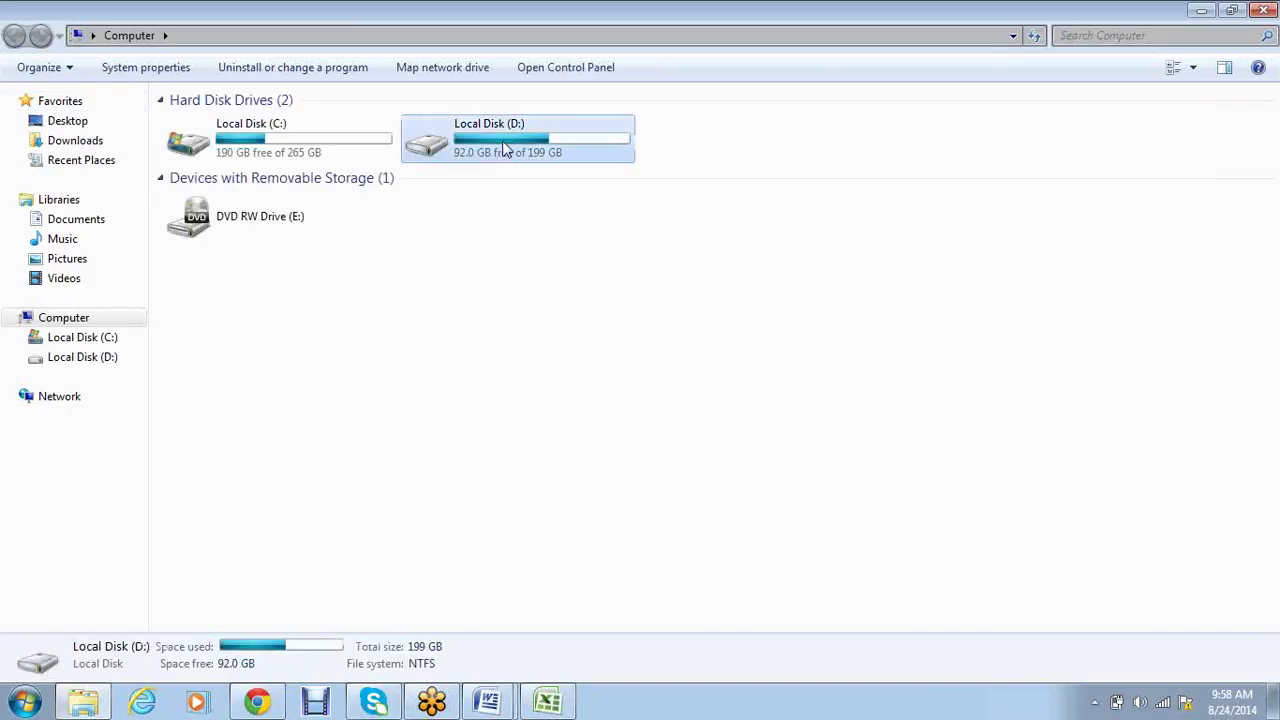
pyautogui.doubleClick(505, 148)
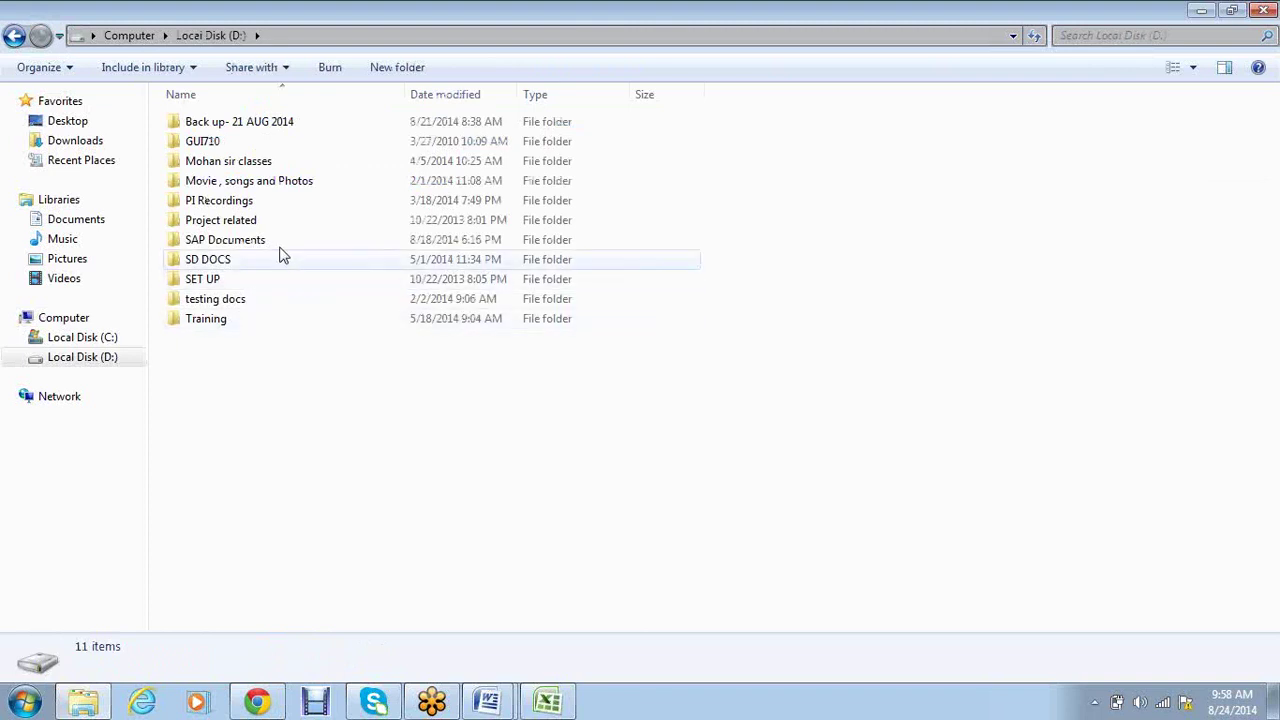
pyautogui.click(240, 228)
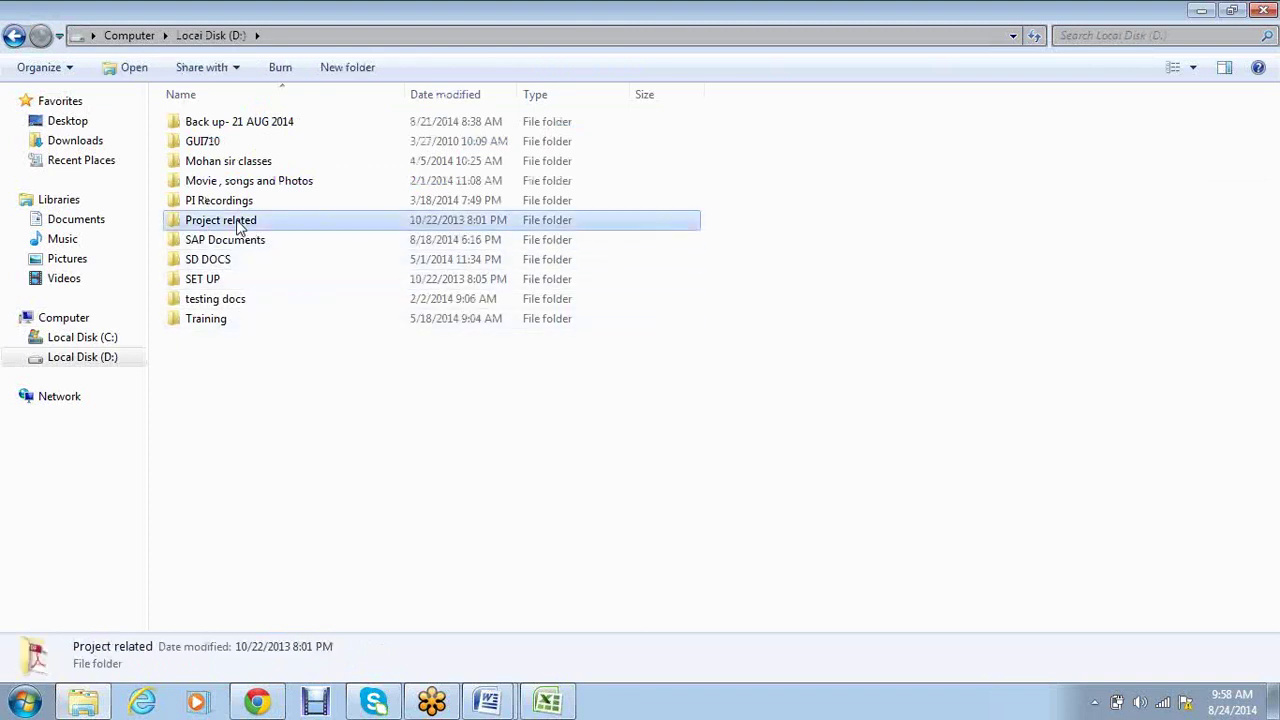
pyautogui.doubleClick(240, 228)
pyautogui.doubleClick(238, 145)
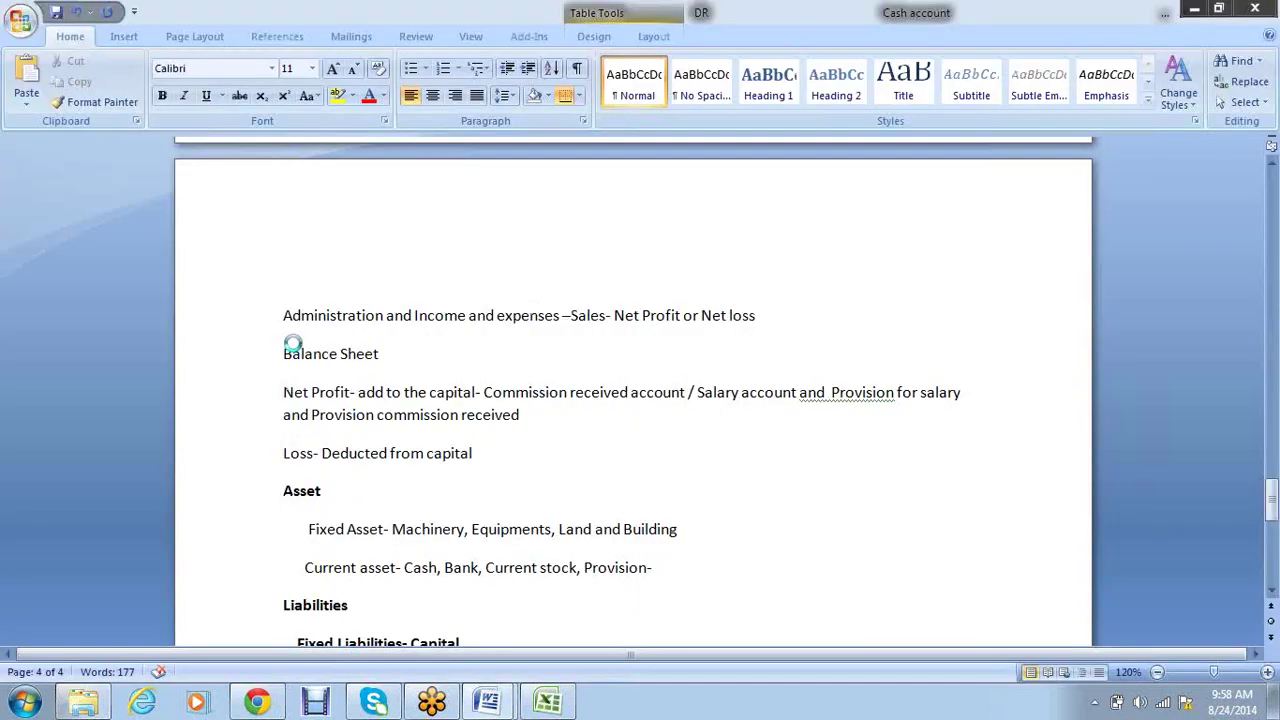
# Step: Skim the blueprint in full-screen reading view through the abbreviations, contents and Organisation Structure sections, and close the reading view
pyautogui.click(1053, 672)
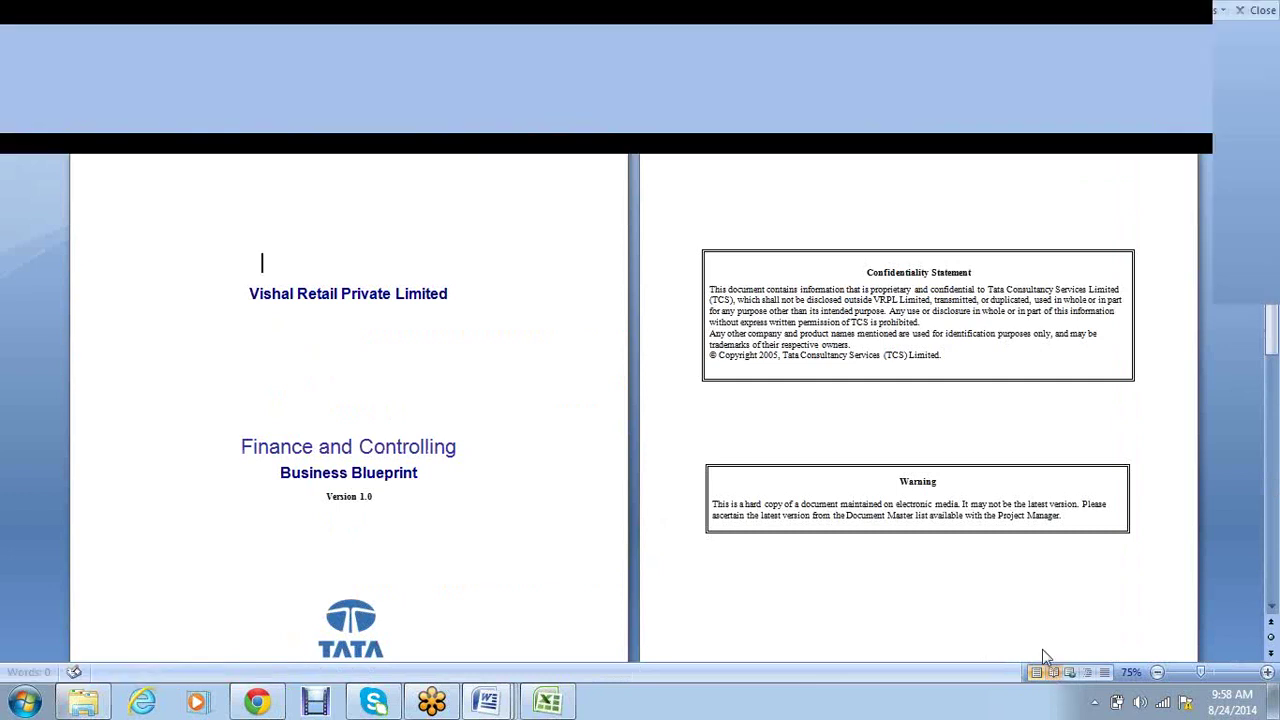
pyautogui.scroll(-2, 675, 432)
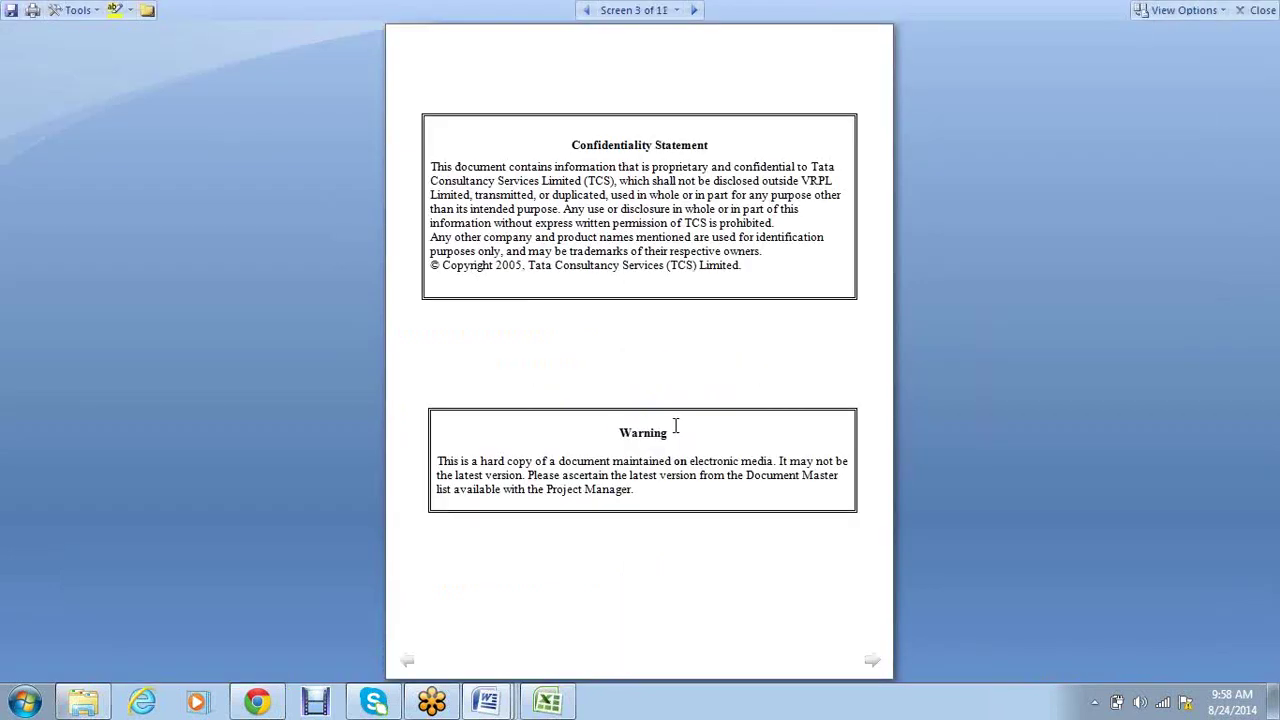
pyautogui.scroll(-5, 675, 426)
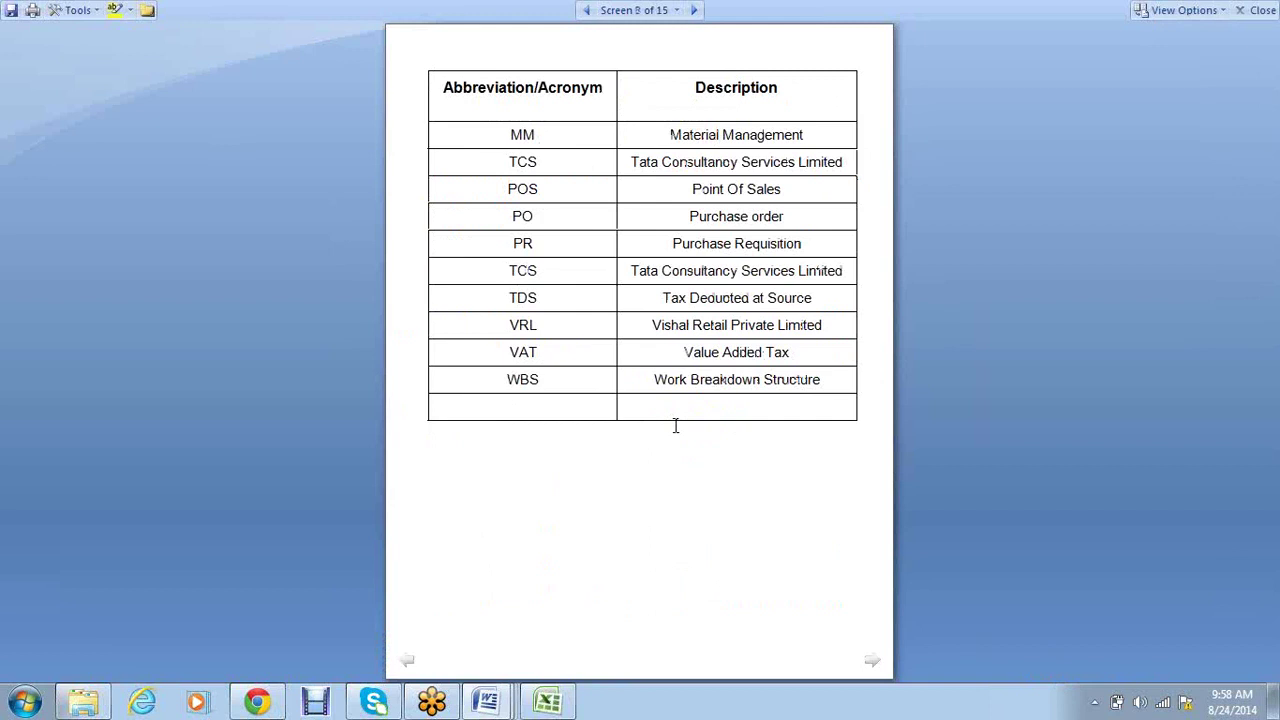
pyautogui.scroll(-2, 675, 426)
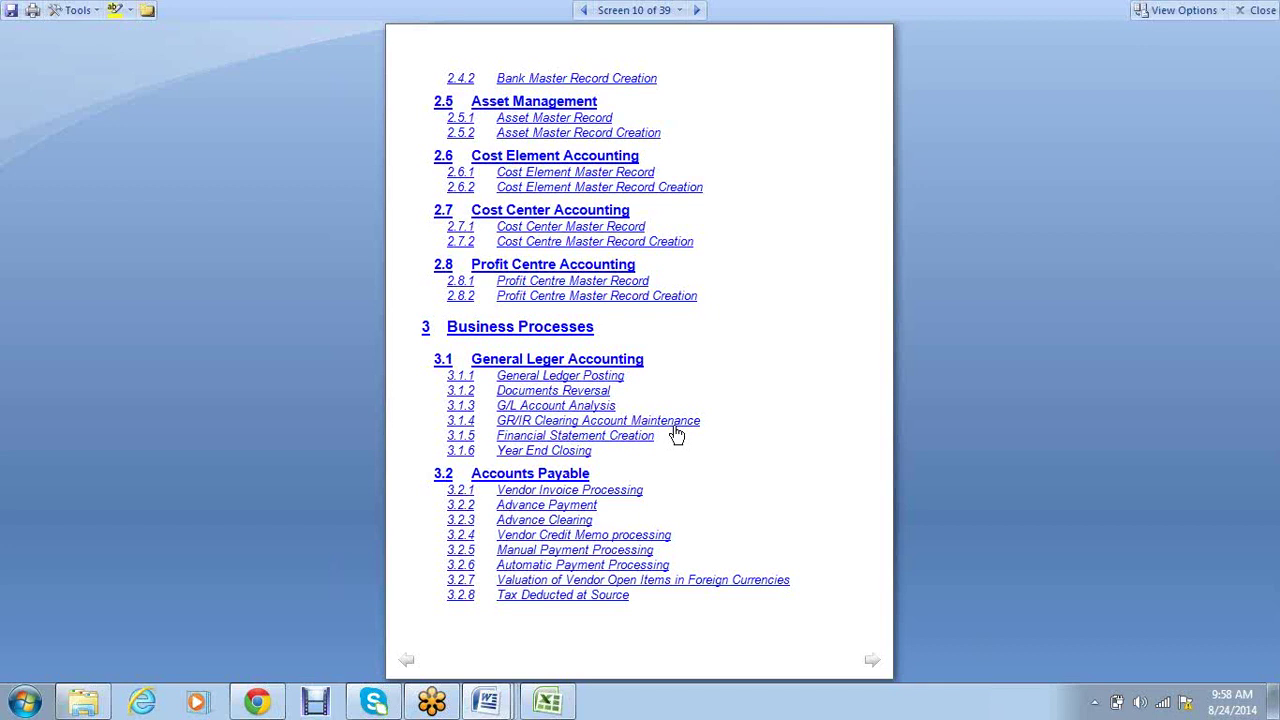
pyautogui.click(674, 428)
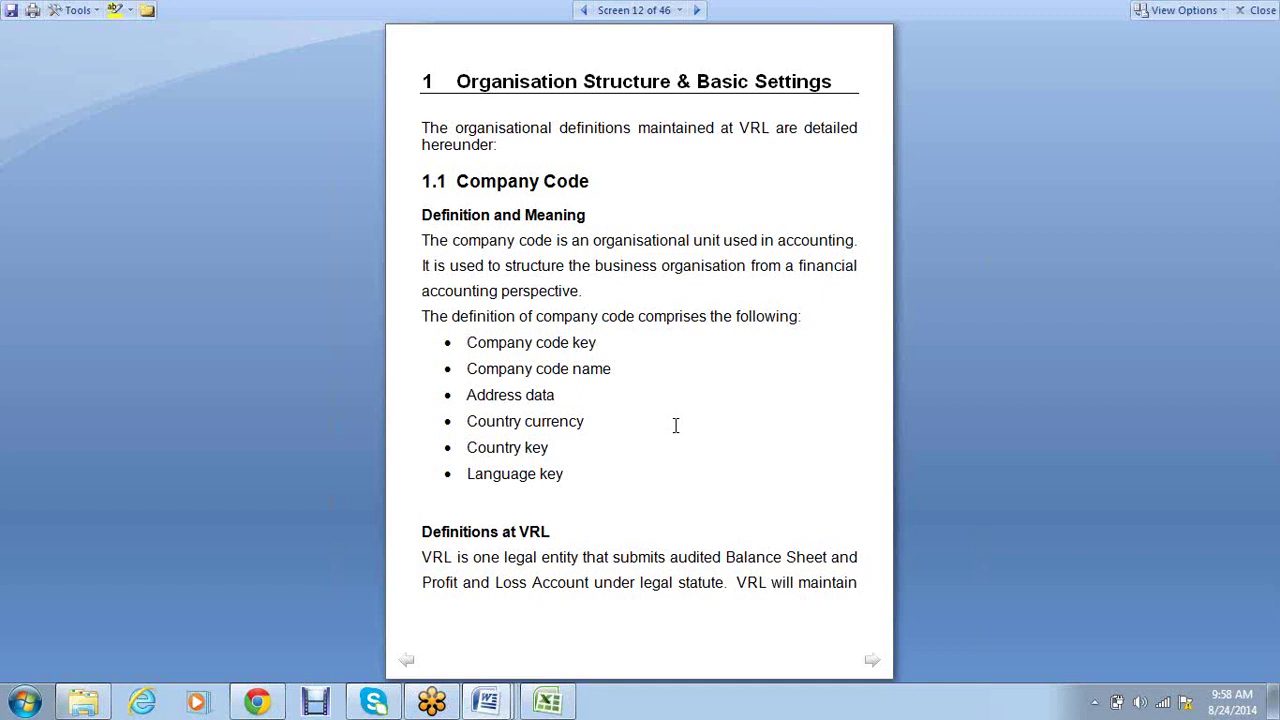
pyautogui.scroll(-6, 675, 425)
pyautogui.click(1257, 11)
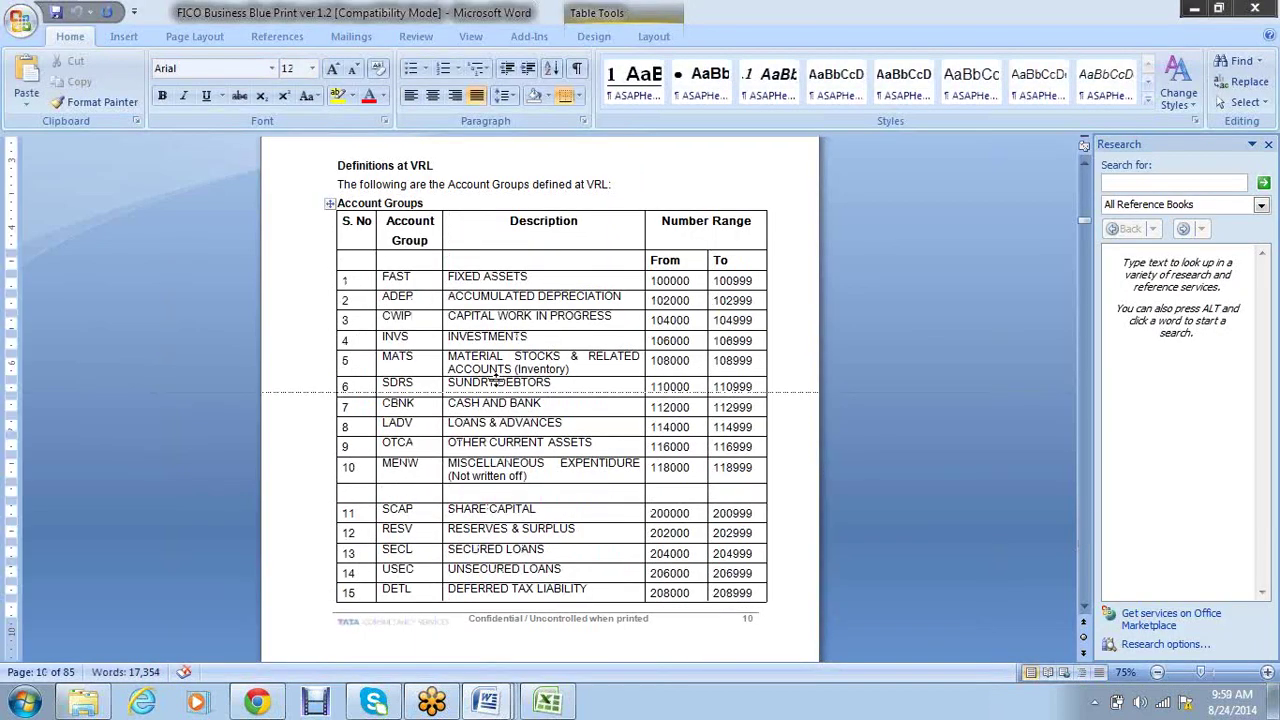
# Step: Highlight the account group descriptions from Fixed Assets to Cash and Bank, followed by those from Loans & Advances to Secured Loans
pyautogui.press('Return')
pyautogui.moveTo(549, 413); pyautogui.dragTo(508, 280)
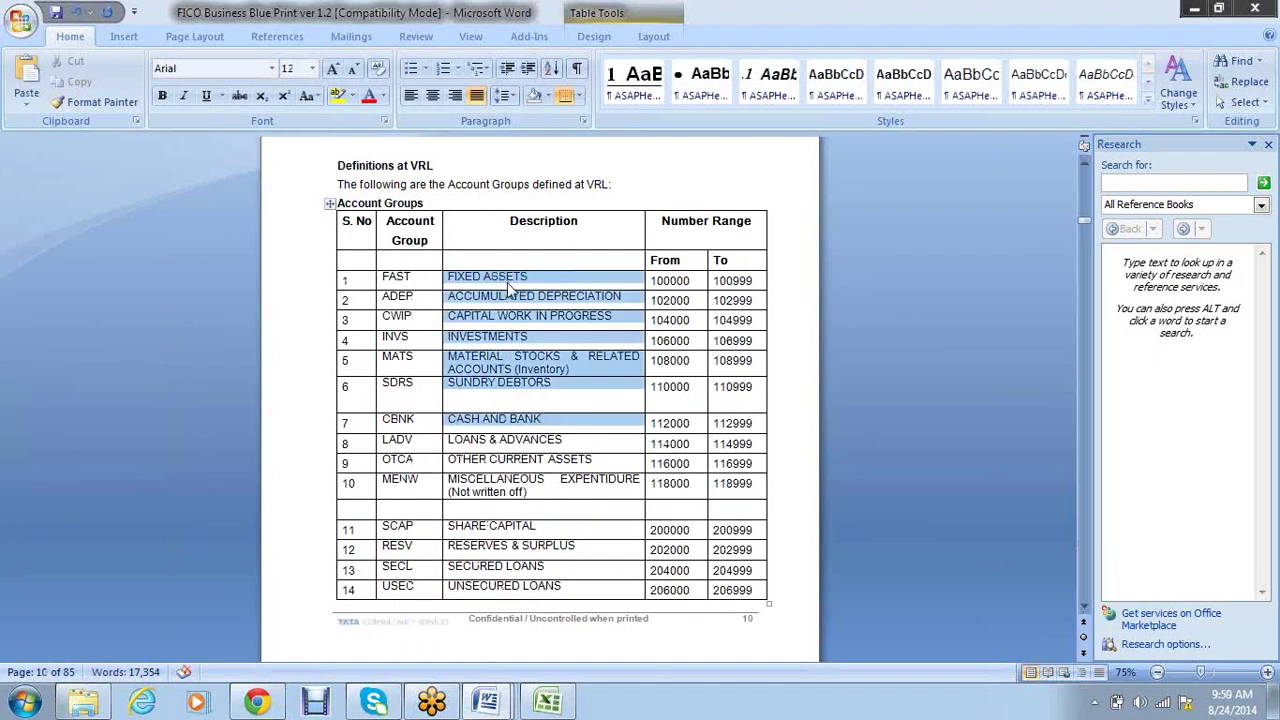
pyautogui.click(449, 441)
pyautogui.moveTo(449, 441); pyautogui.dragTo(536, 575)
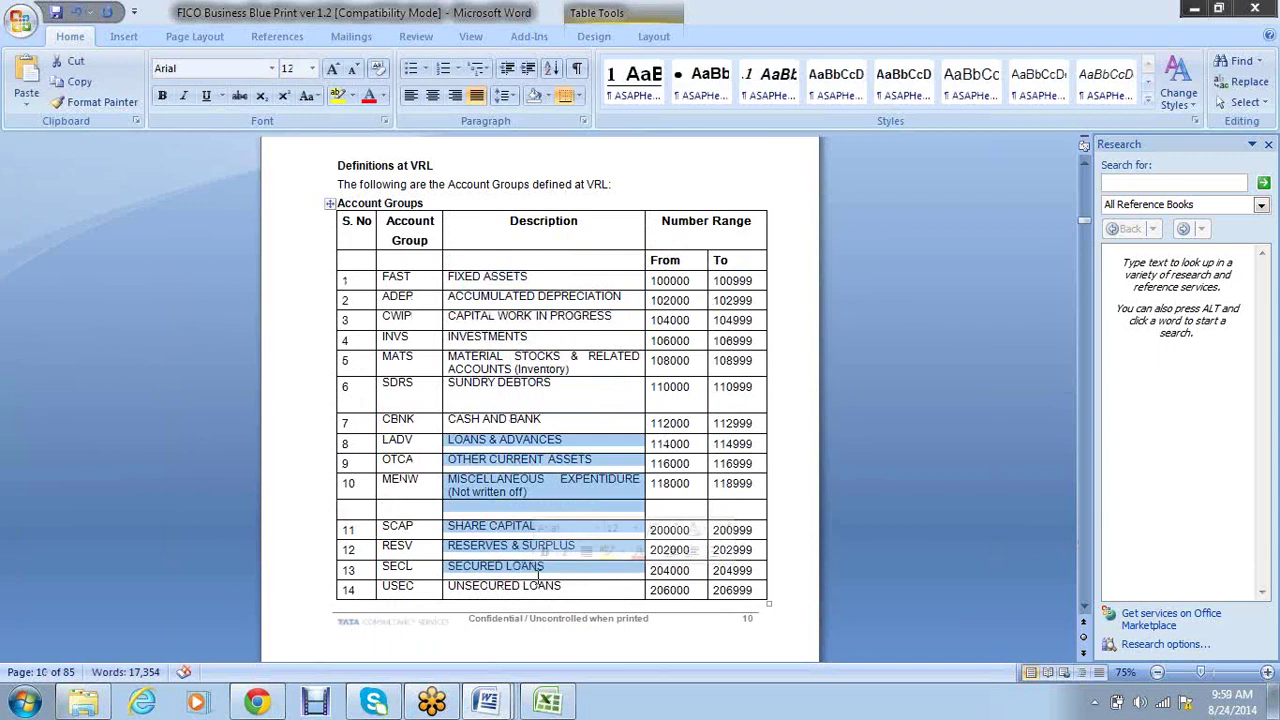
# Step: Highlight the liability account groups and their descriptions from SCAP (Share Capital) to PROV (Provisions)
pyautogui.scroll(-1, 538, 580)
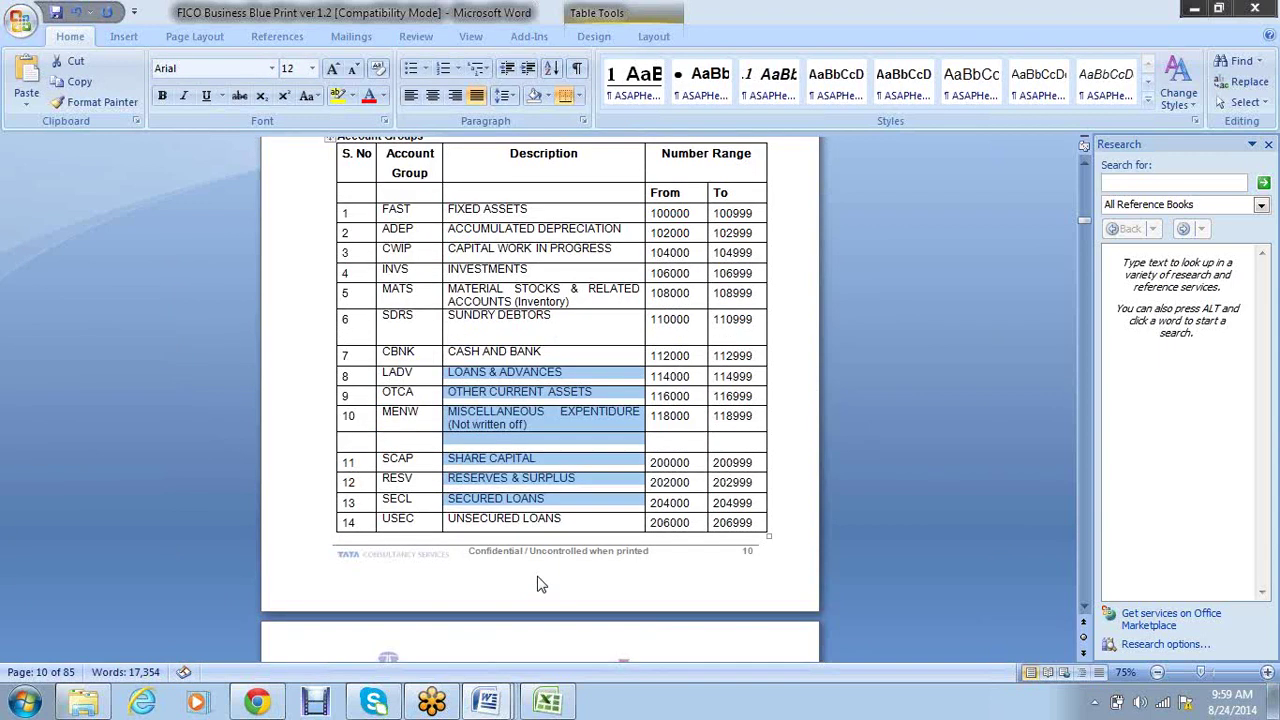
pyautogui.scroll(-1, 538, 584)
pyautogui.scroll(-2, 538, 584)
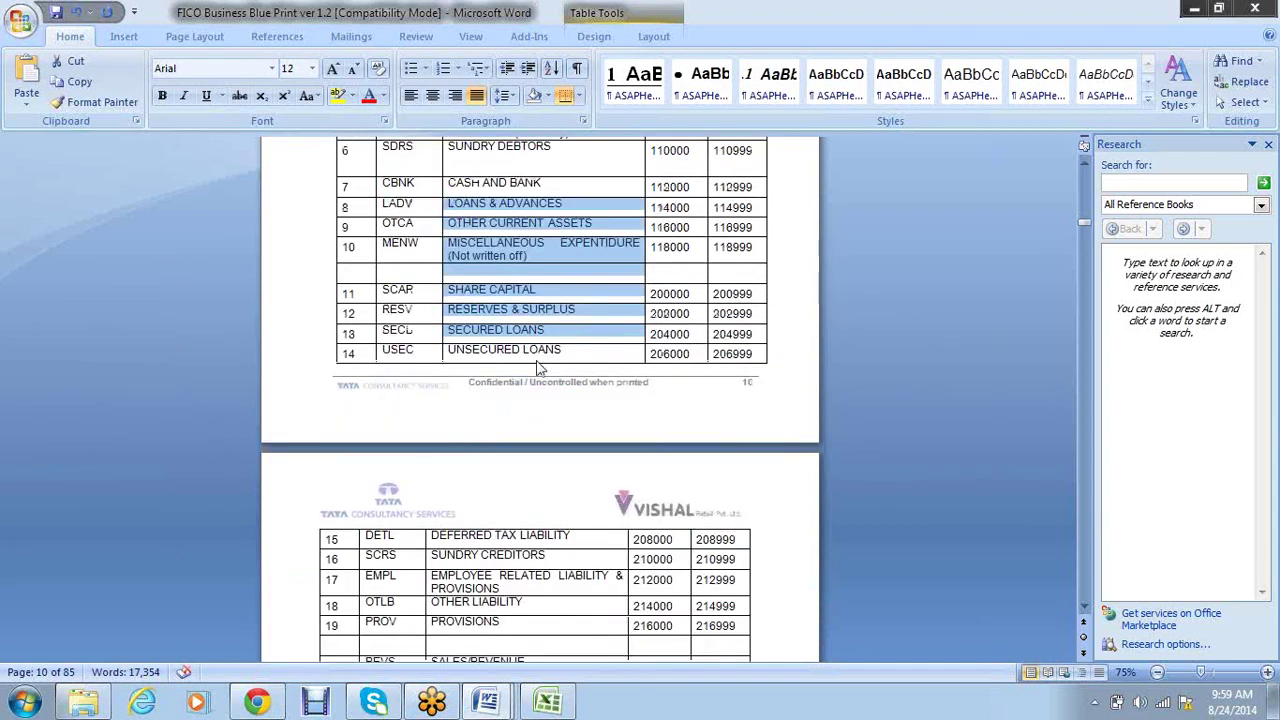
pyautogui.scroll(-1, 538, 368)
pyautogui.moveTo(520, 590); pyautogui.dragTo(441, 264)
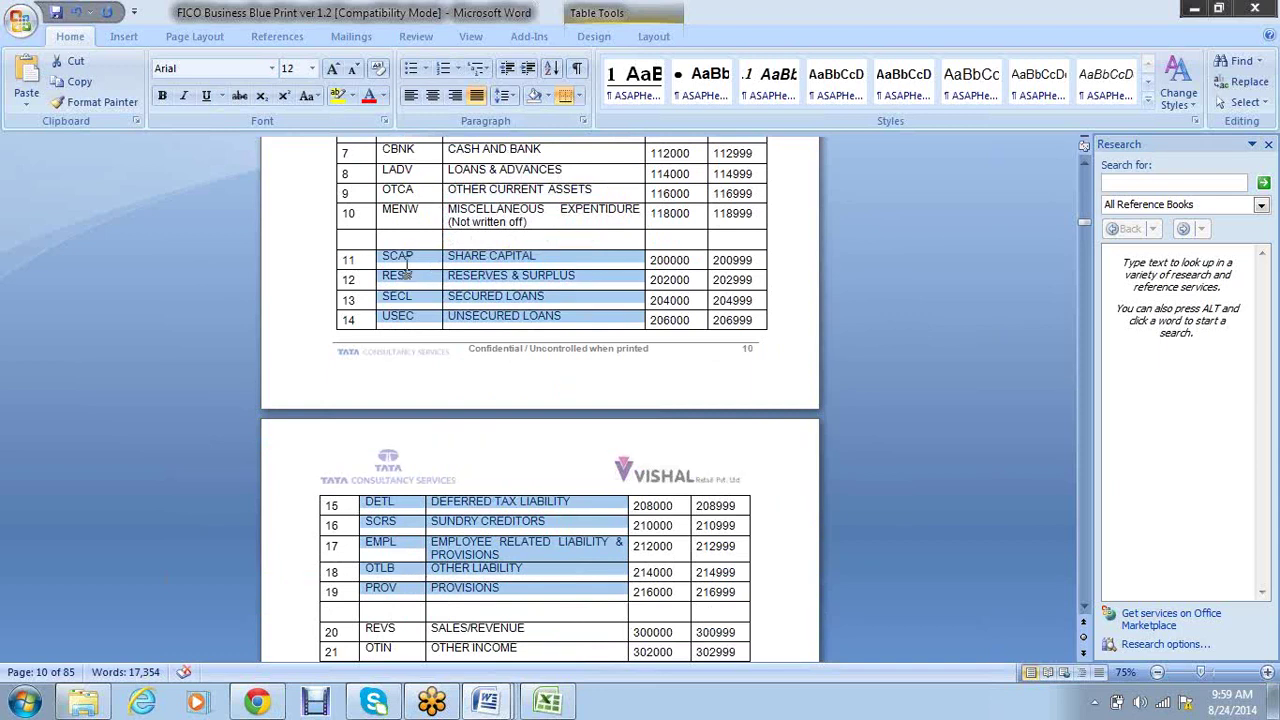
# Step: Examine the income and expense account groups from Sales/Revenue to Old Data Transfer Accounts and their number ranges
pyautogui.scroll(-1, 338, 243)
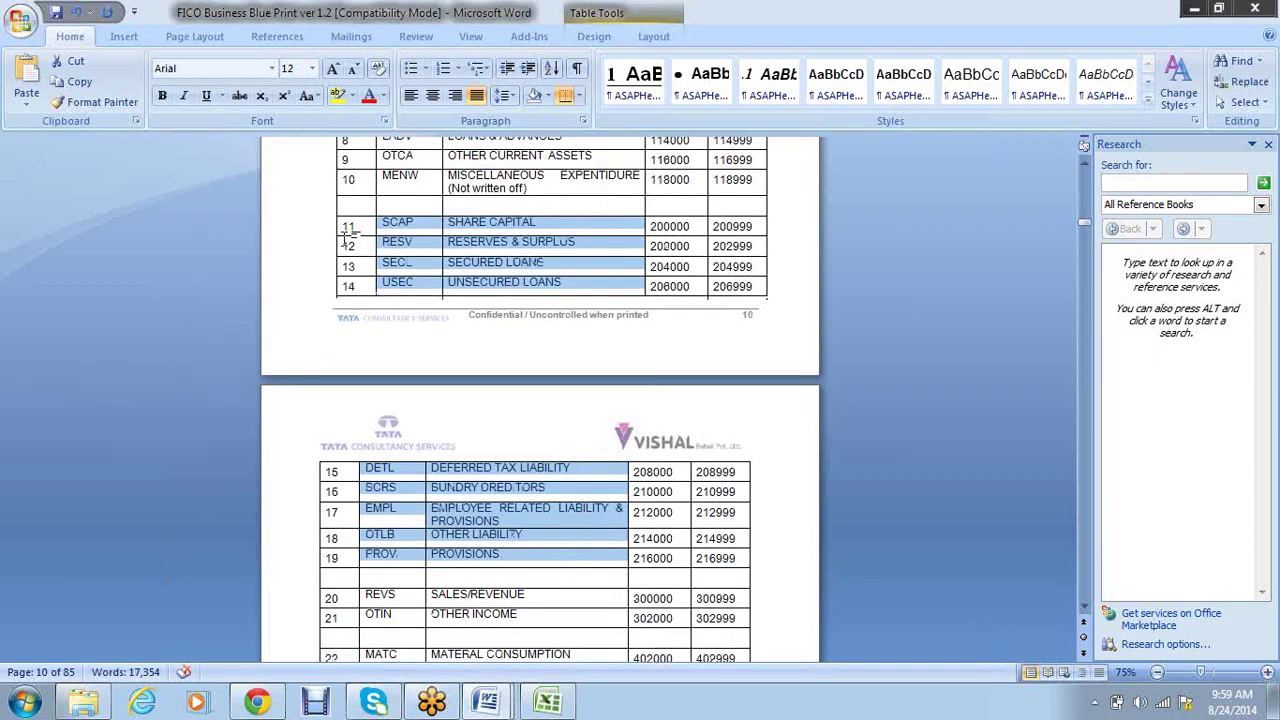
pyautogui.scroll(-2, 345, 235)
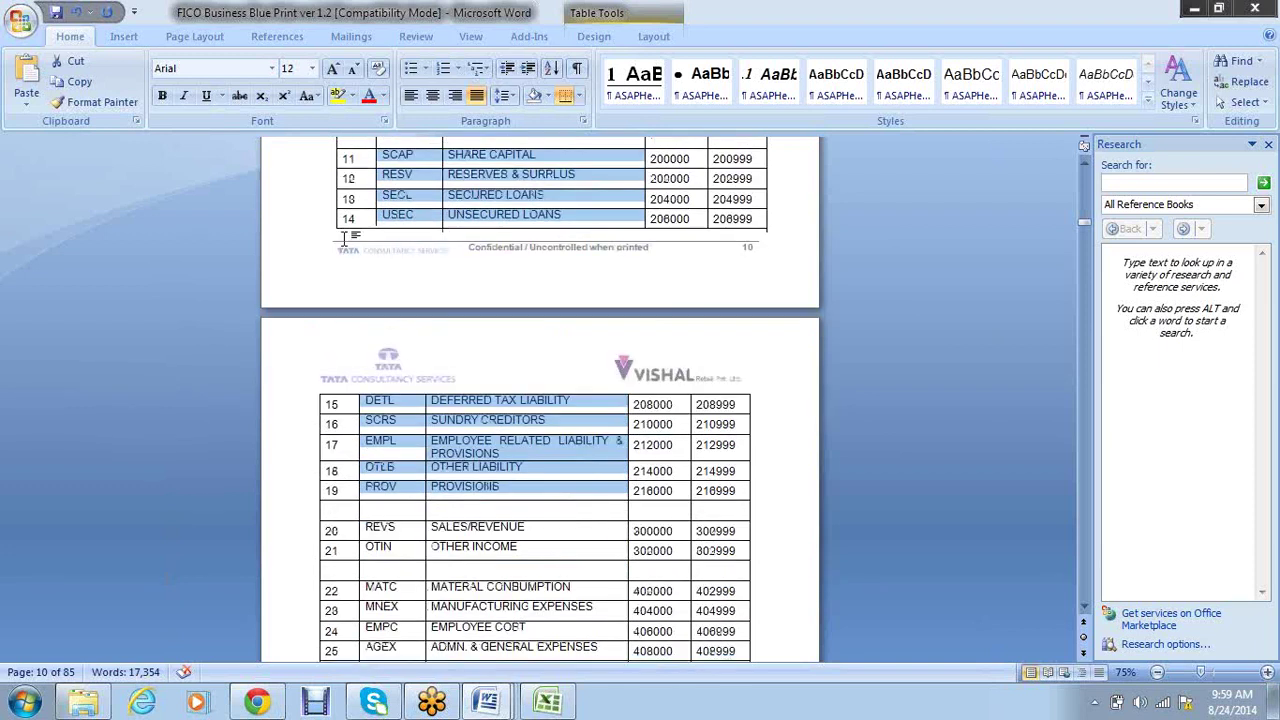
pyautogui.scroll(-4, 343, 240)
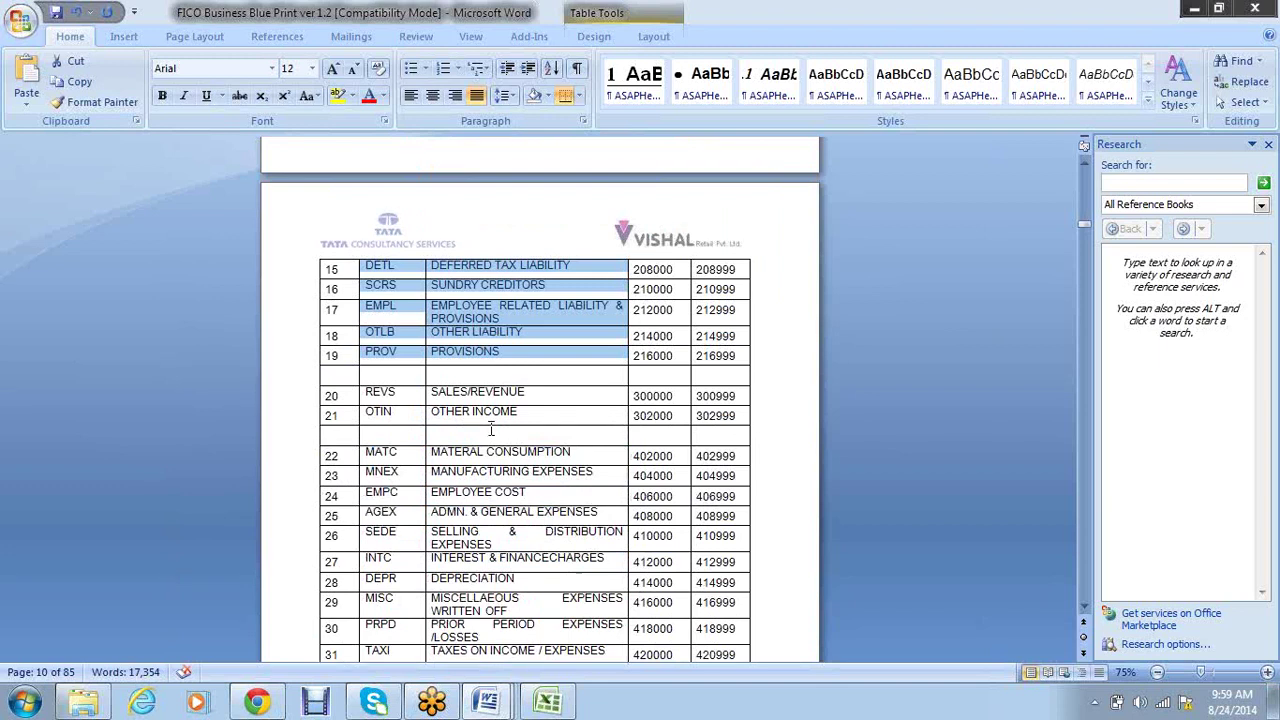
pyautogui.scroll(-2, 491, 430)
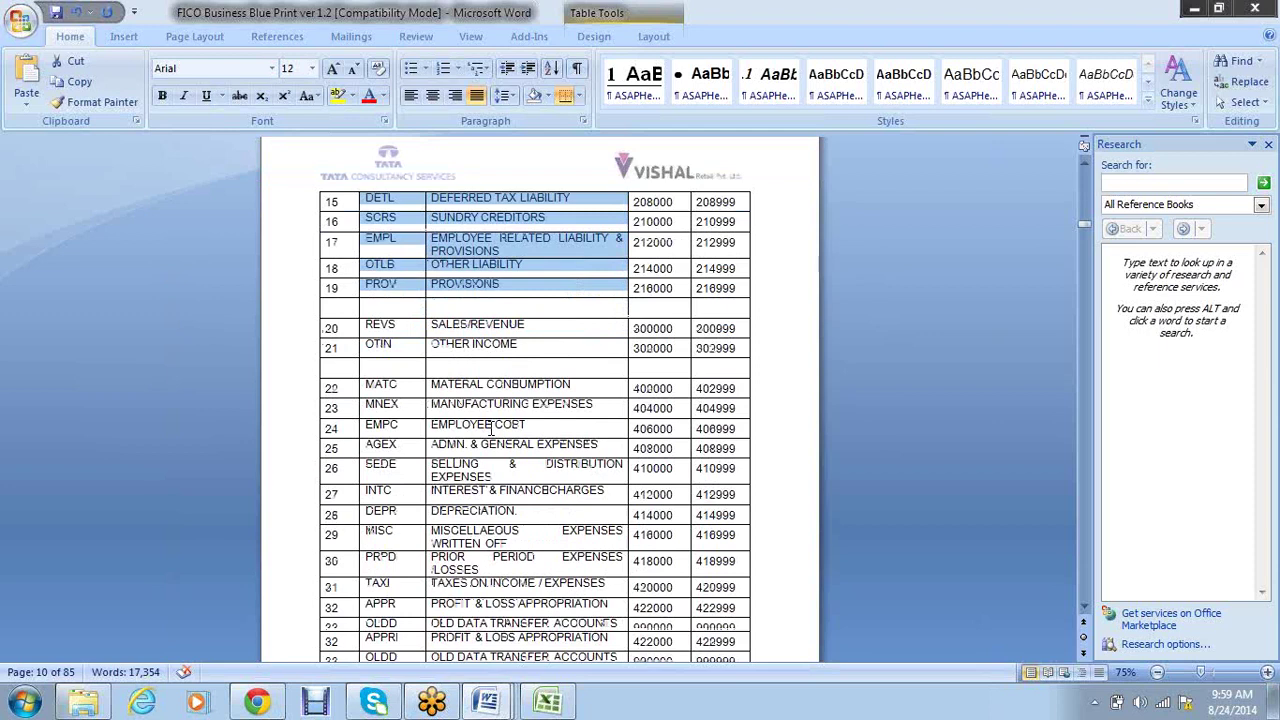
pyautogui.scroll(-1, 491, 430)
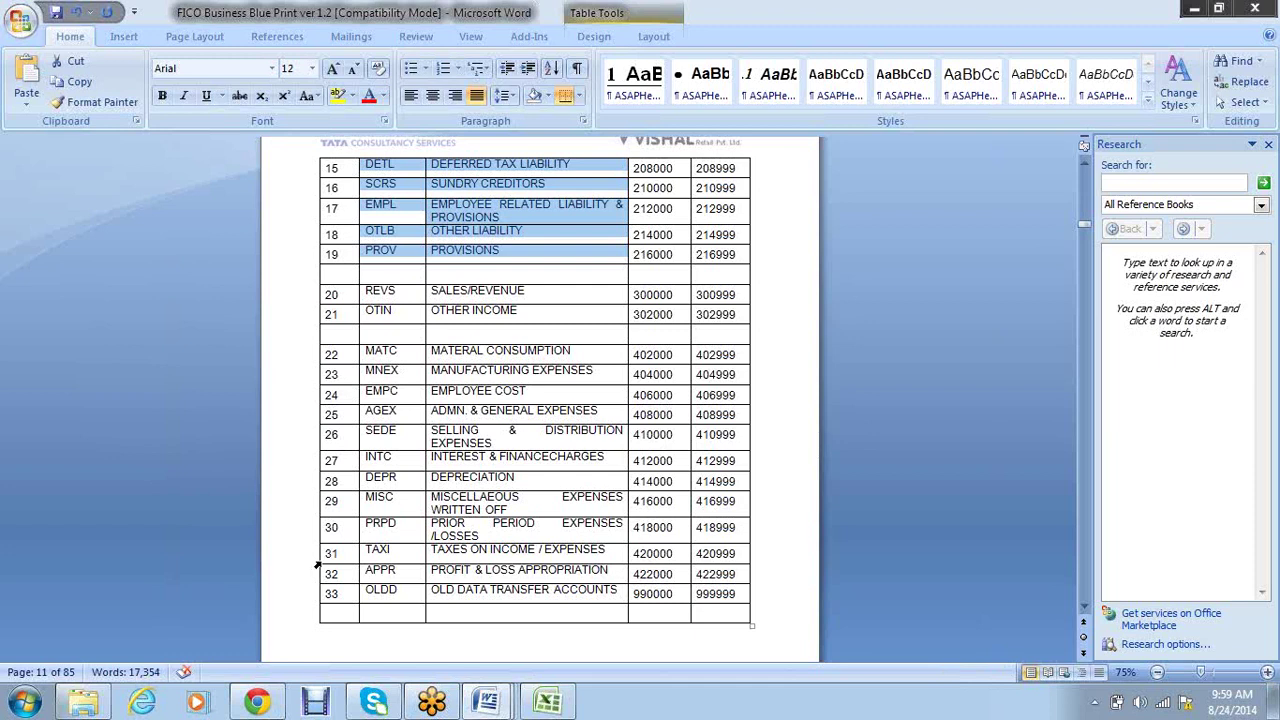
pyautogui.scroll(1, 316, 566)
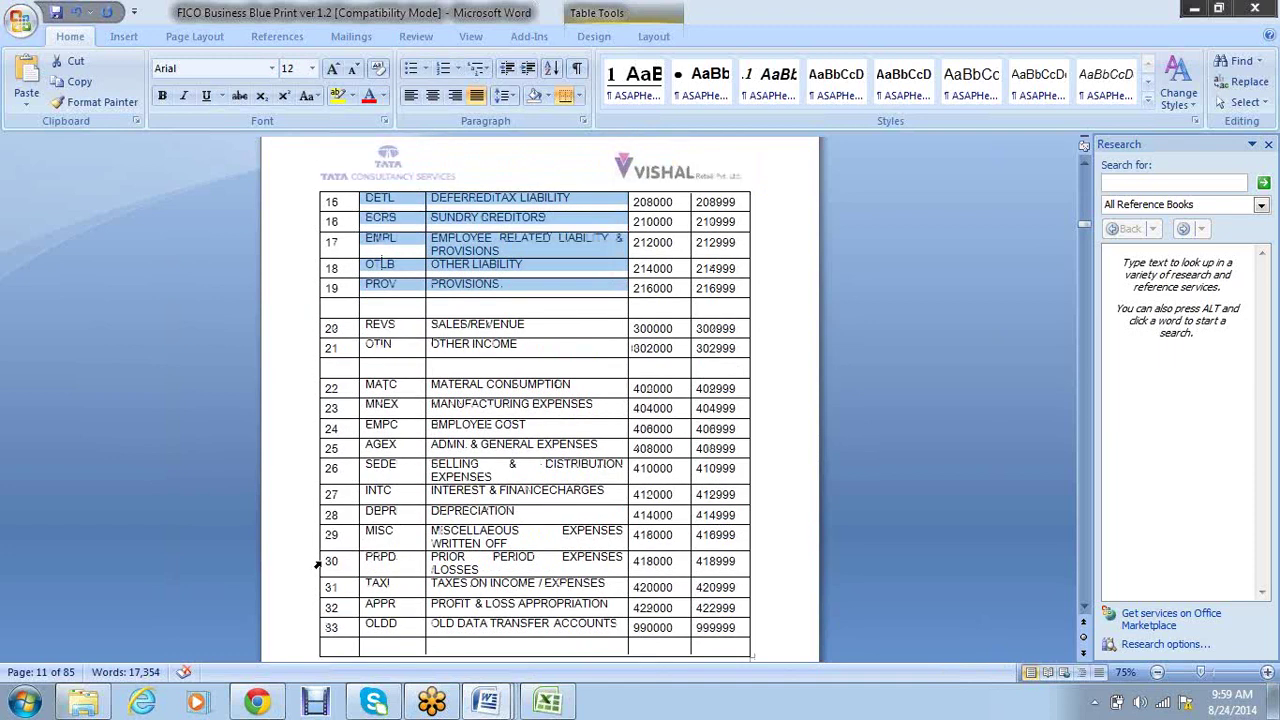
pyautogui.scroll(2, 316, 566)
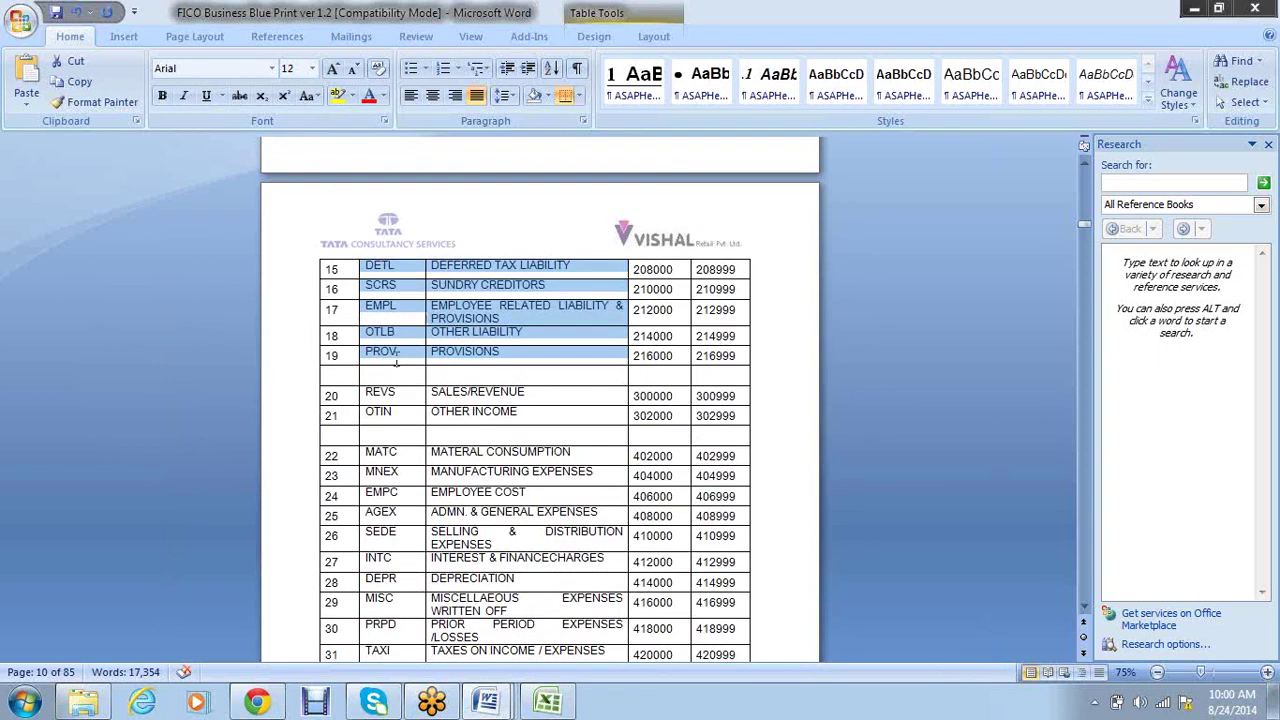
# Step: Open the HIL FICO Business Blue Print V 2[1].0 document from the PROJECT RELATED folder and look through its first pages
pyautogui.click(82, 708)
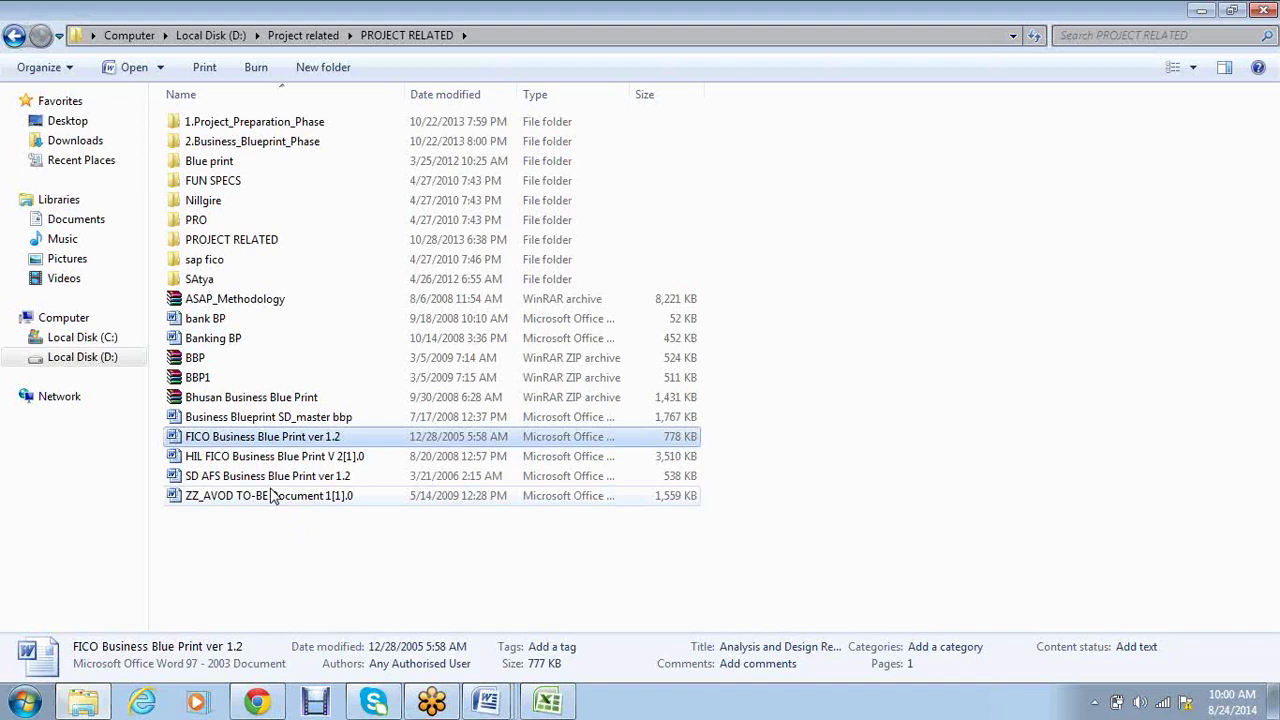
pyautogui.click(270, 460)
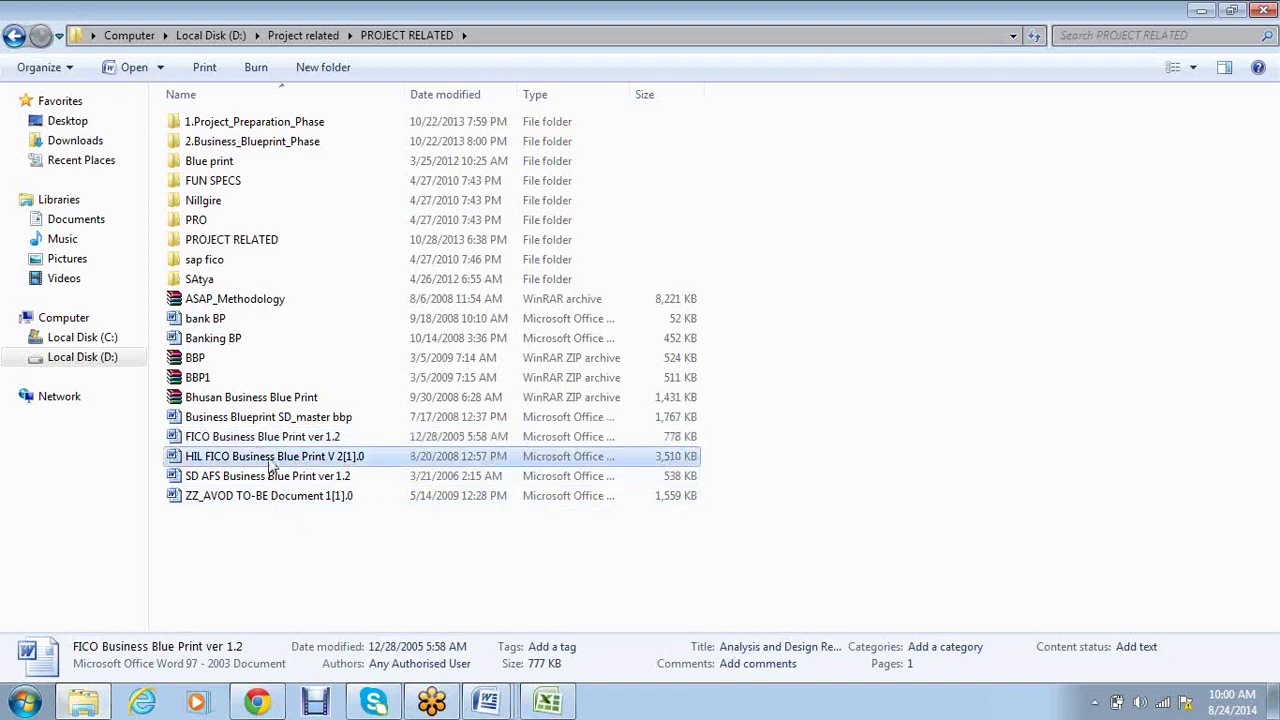
pyautogui.doubleClick(270, 458)
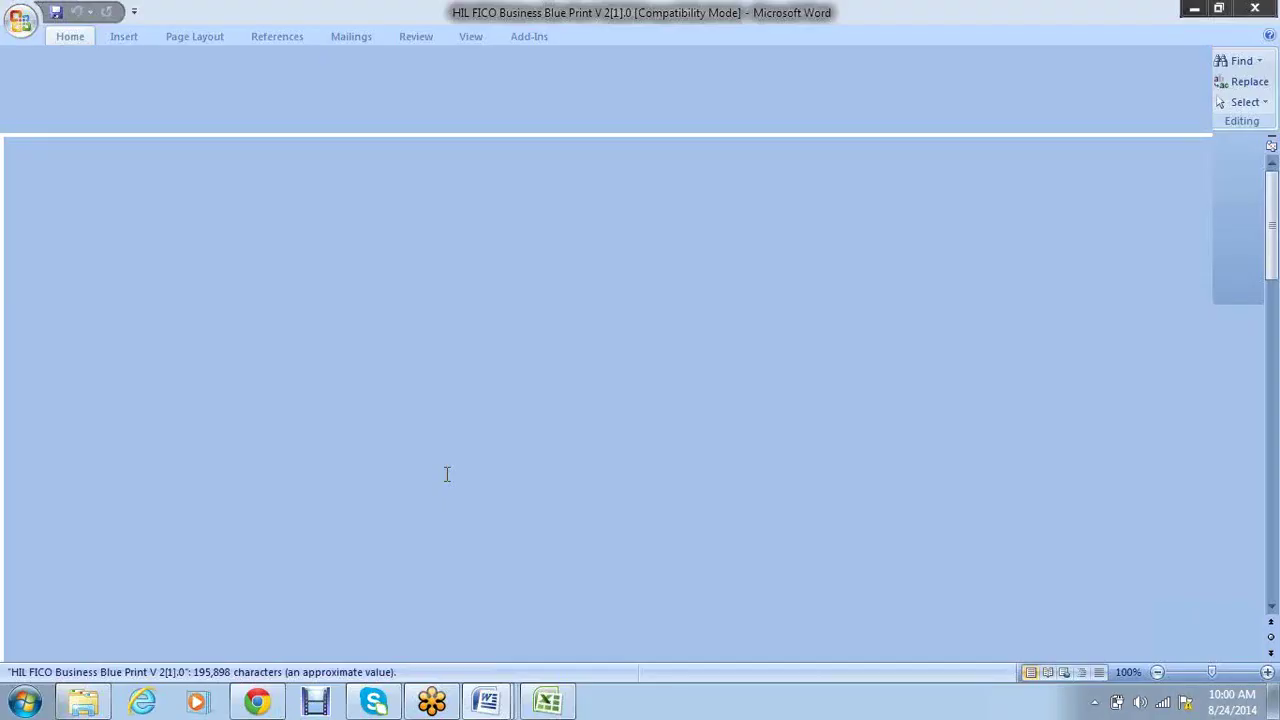
pyautogui.scroll(-15, 460, 469)
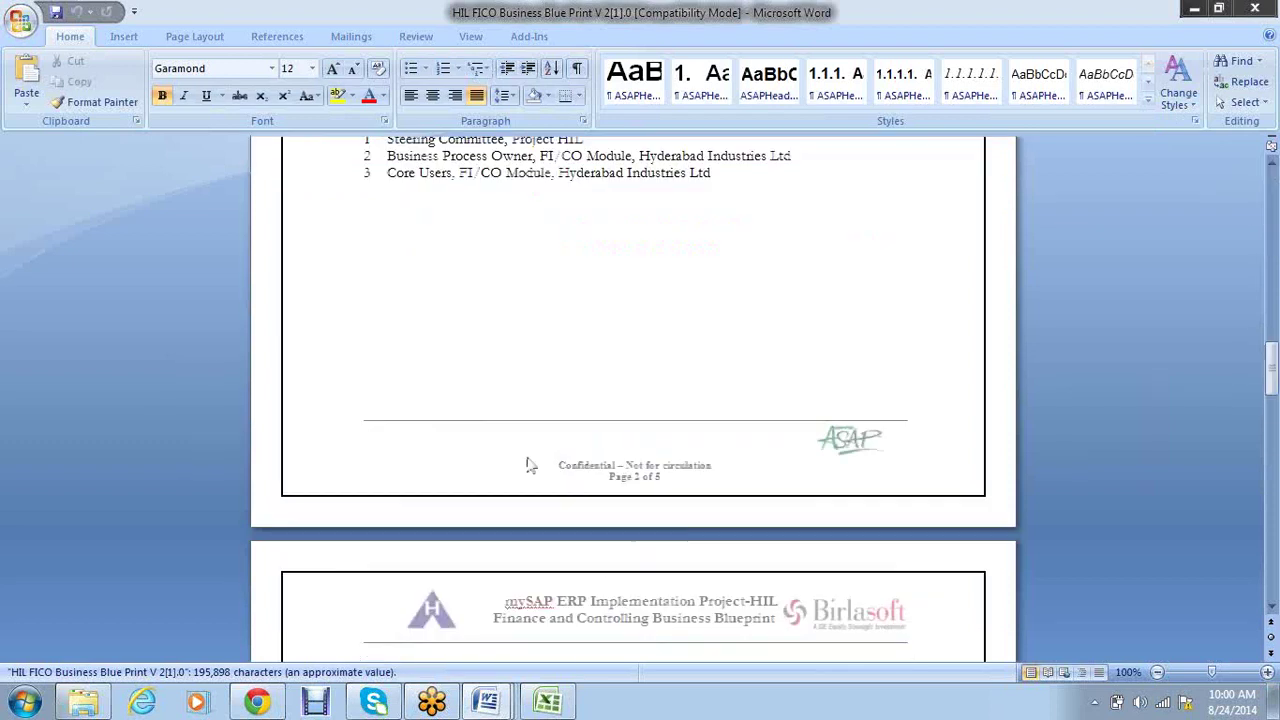
# Step: Look through the HIL blueprint's organization structure sections and locate the Account Groups maintained table on page 12
pyautogui.scroll(-20, 530, 465)
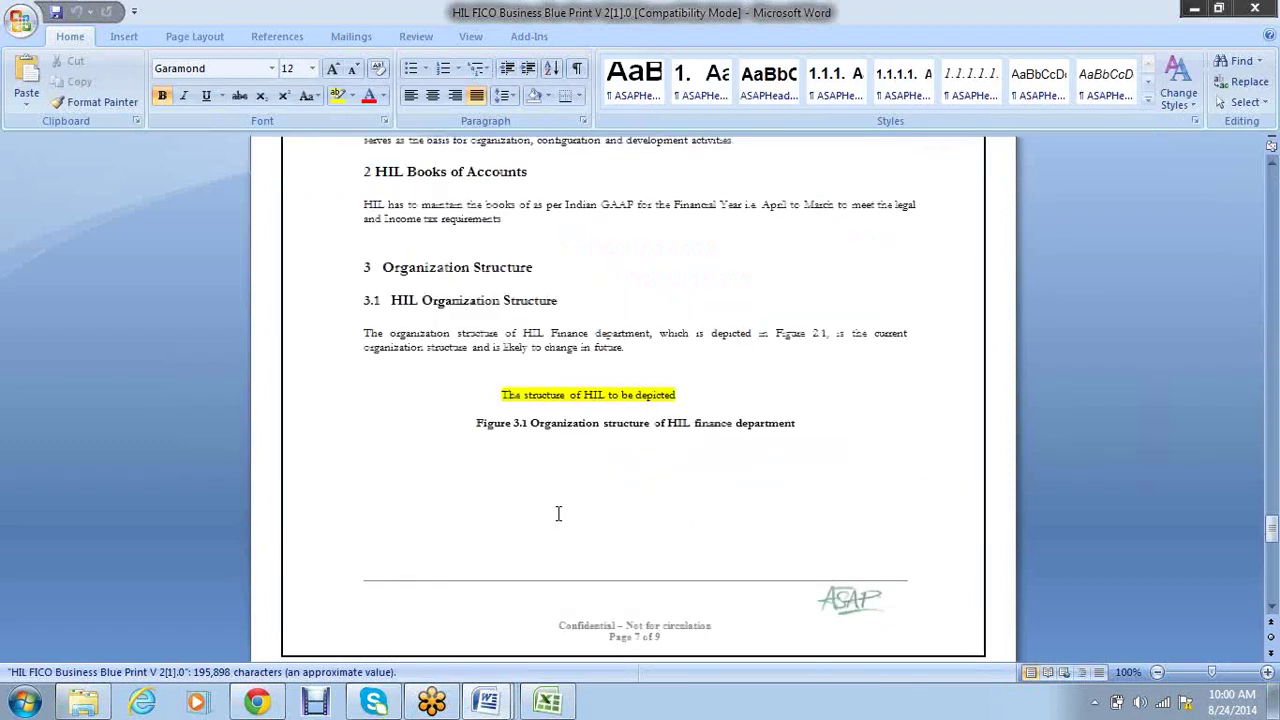
pyautogui.scroll(-8, 570, 519)
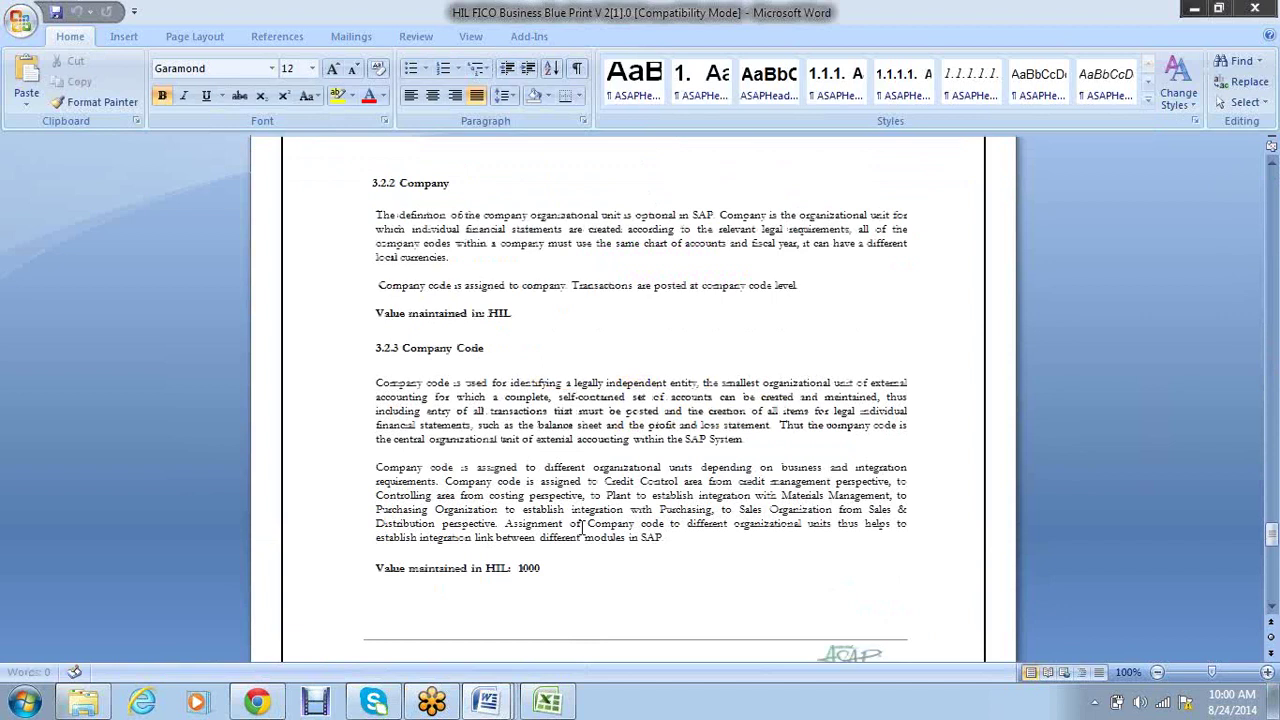
pyautogui.scroll(-8, 583, 523)
pyautogui.scroll(-20, 573, 517)
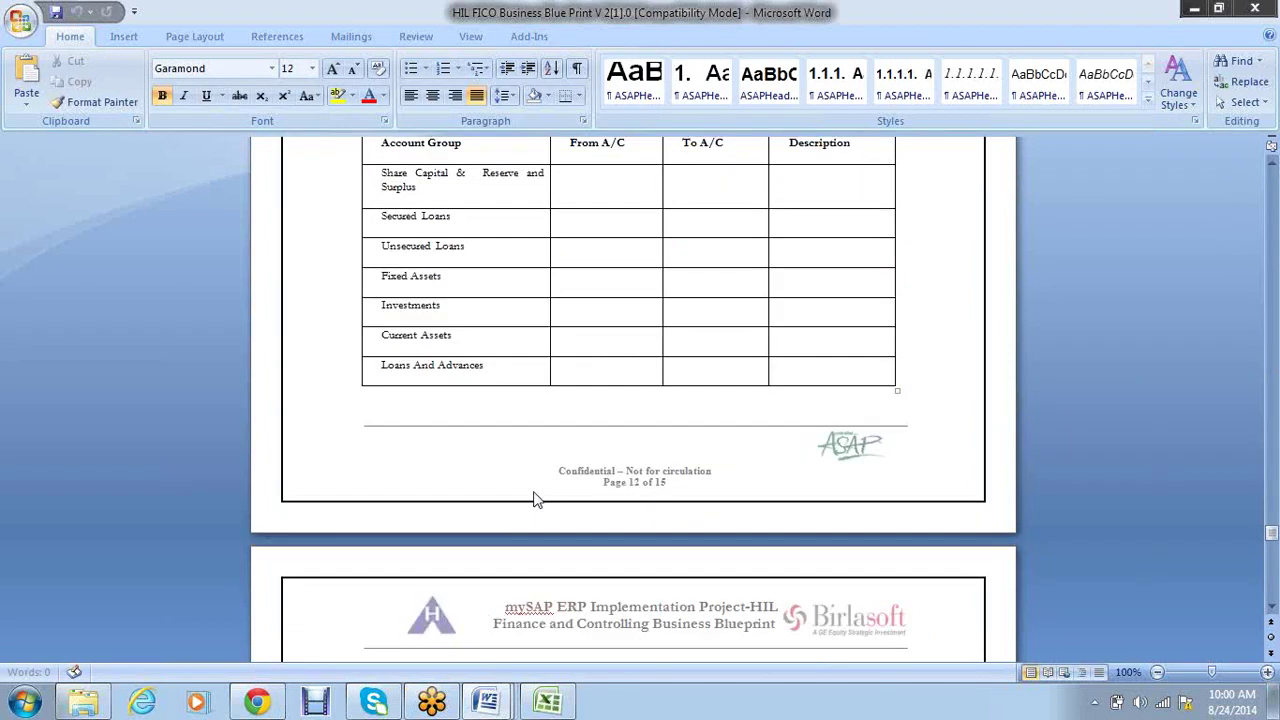
pyautogui.scroll(-5, 535, 495)
pyautogui.scroll(6, 535, 491)
pyautogui.scroll(-2, 536, 450)
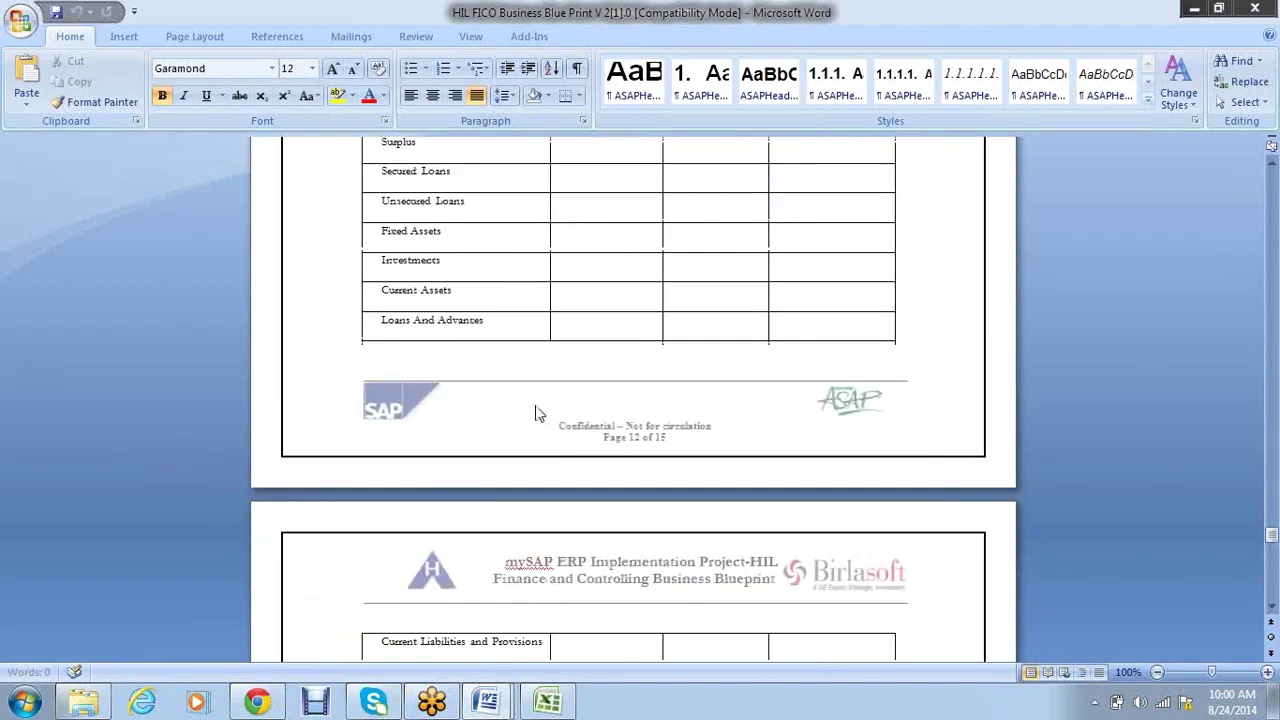
pyautogui.scroll(-3, 538, 414)
pyautogui.scroll(4, 536, 412)
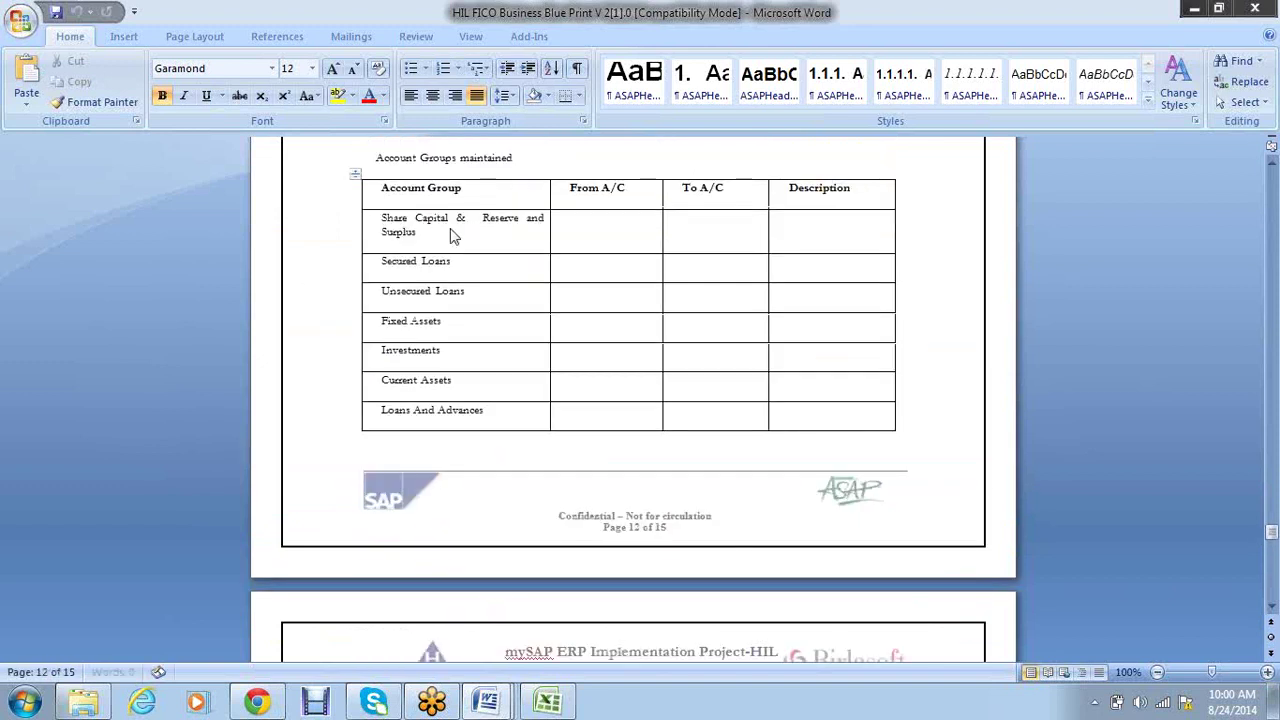
# Step: Go through the HIL account groups from Share Capital & Reserve and Surplus to Interest & Financial Charges
pyautogui.click(421, 232)
pyautogui.click(465, 291)
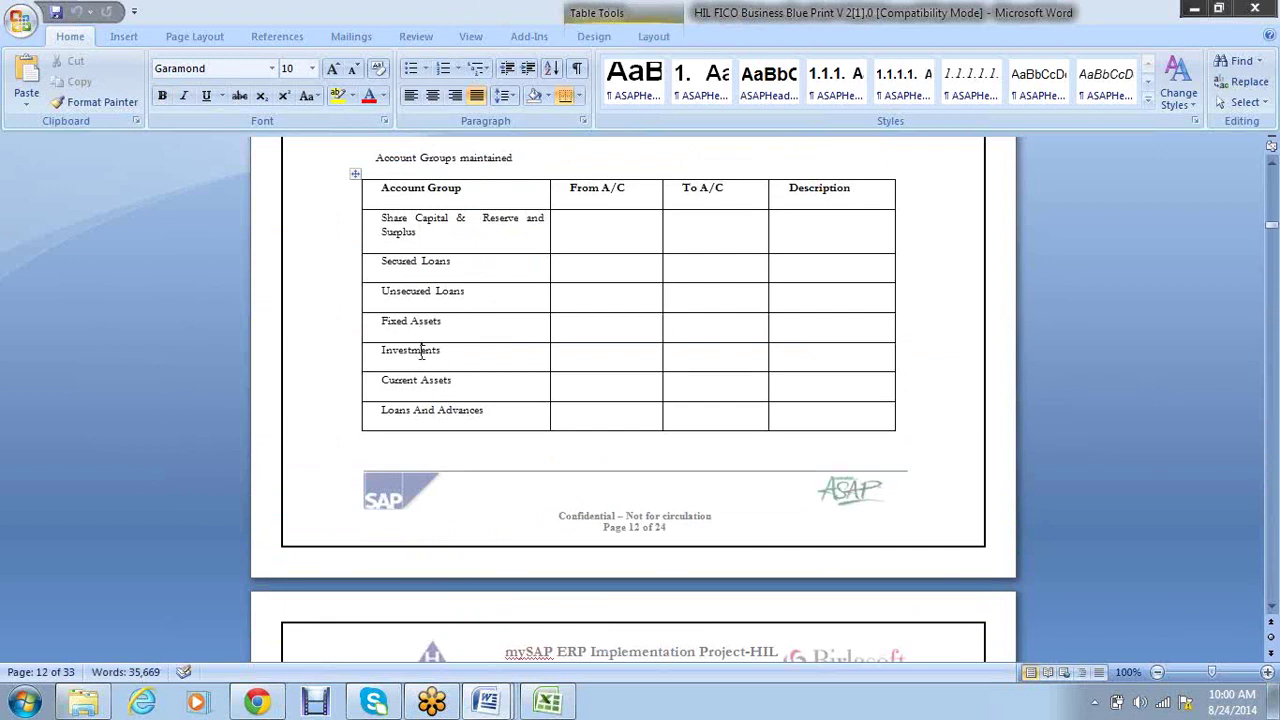
pyautogui.click(435, 388)
pyautogui.click(440, 416)
pyautogui.scroll(-1, 445, 418)
pyautogui.scroll(-2, 443, 414)
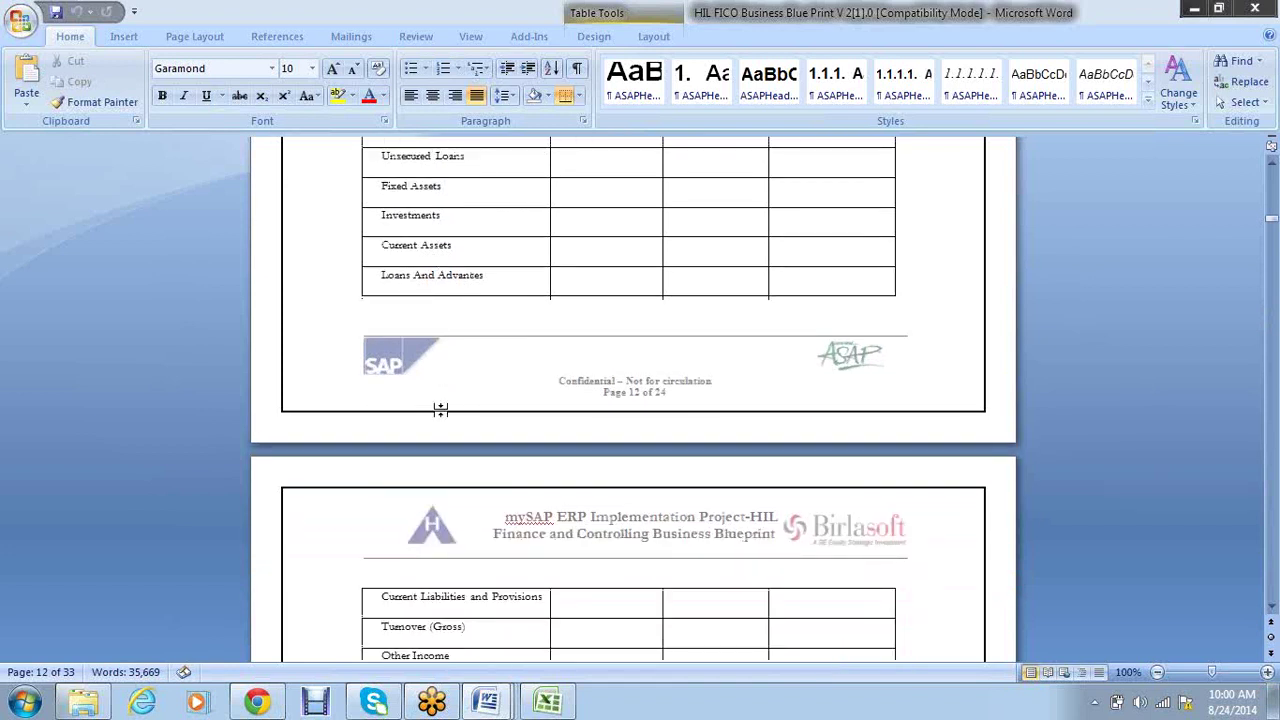
pyautogui.scroll(-3, 442, 414)
pyautogui.scroll(-1, 445, 418)
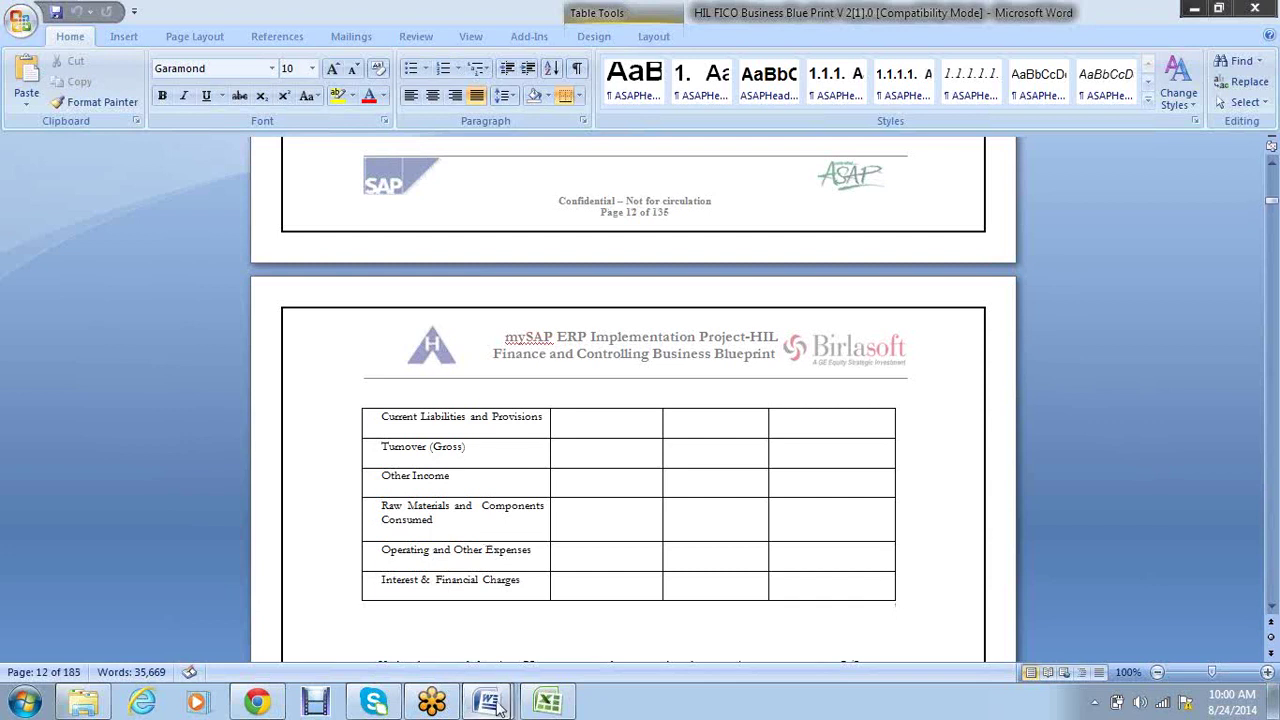
# Step: Compare the account groups table in FICO Business Blue Print ver 1.2 with the one in the HIL blueprint, ending on ver 1.2
pyautogui.moveTo(492, 702)
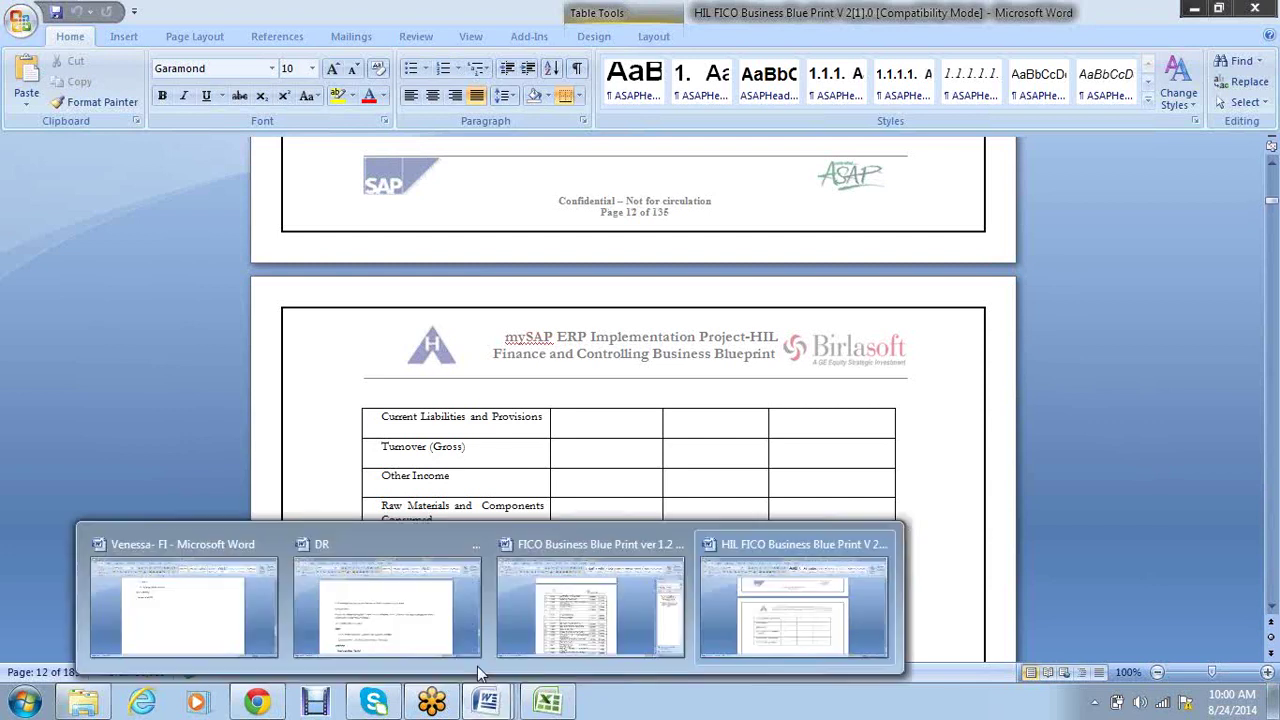
pyautogui.click(561, 625)
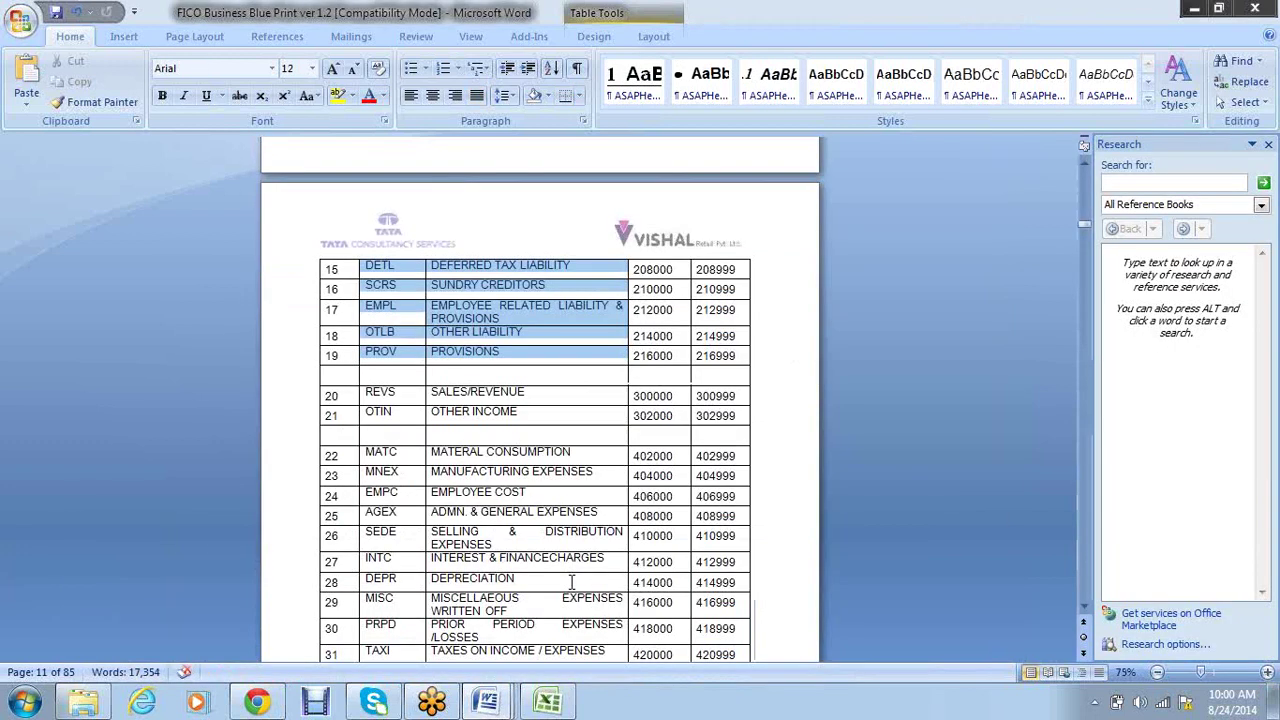
pyautogui.scroll(5, 615, 500)
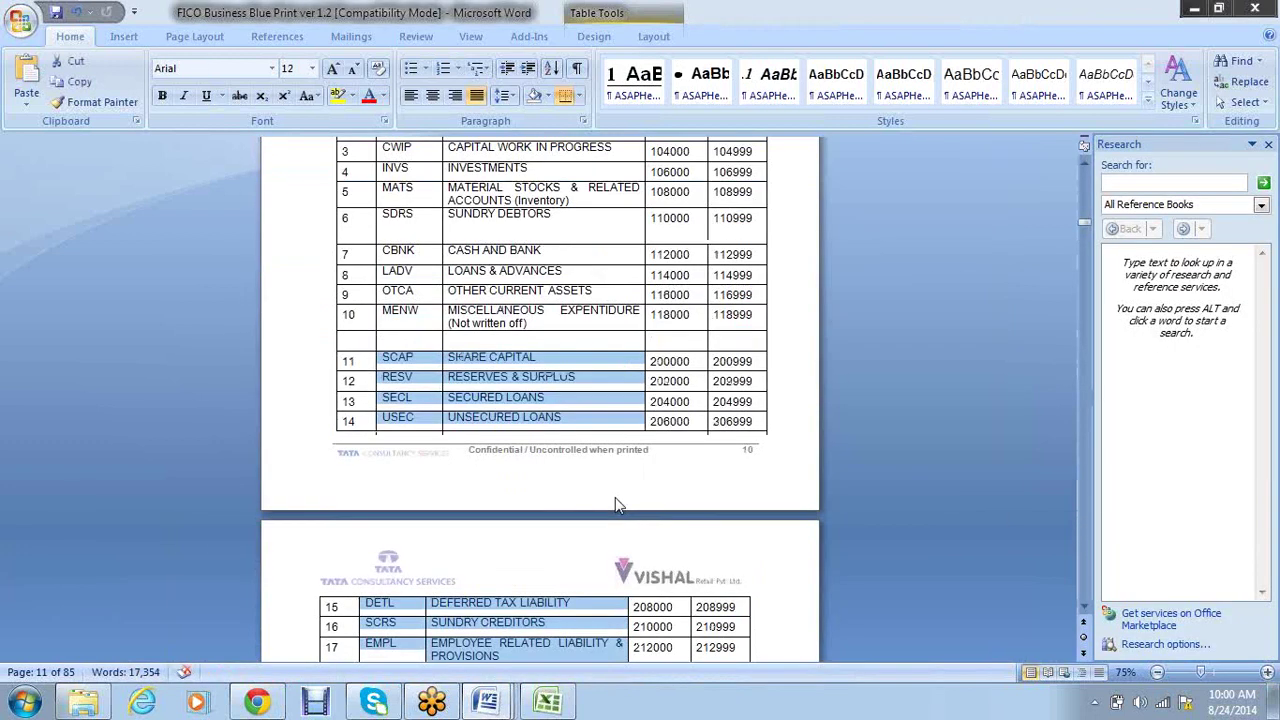
pyautogui.scroll(2, 616, 503)
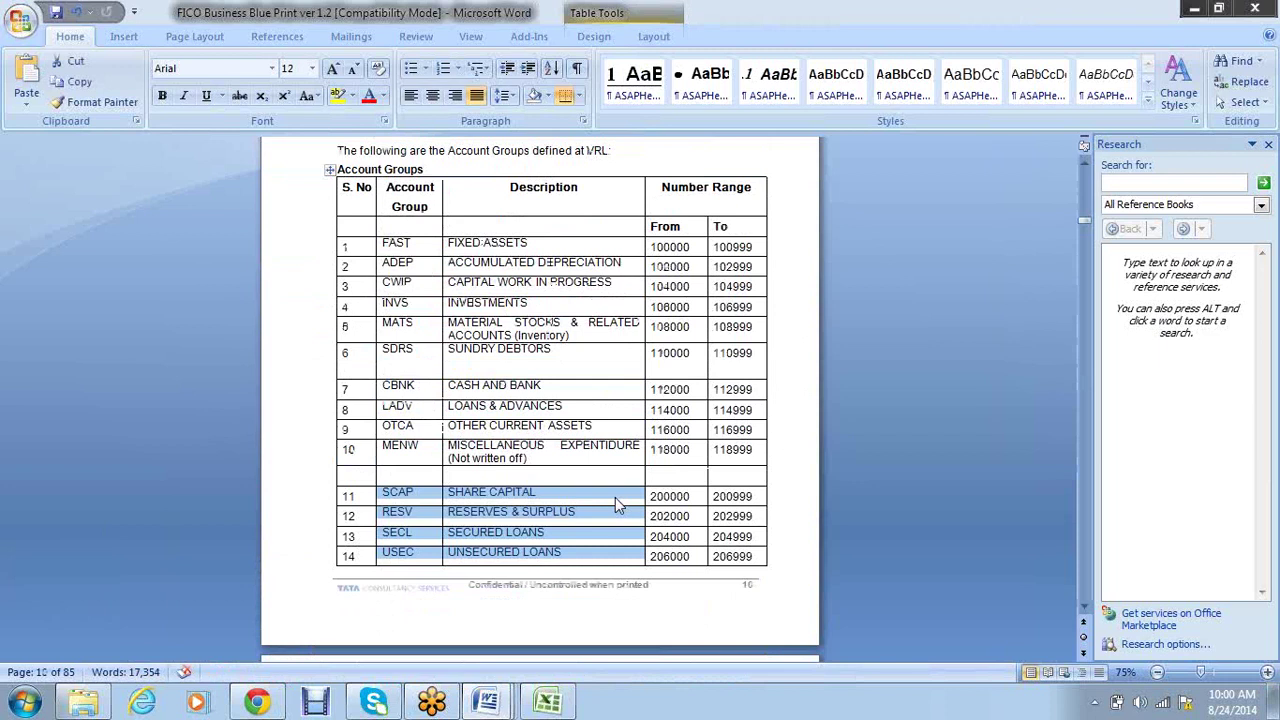
pyautogui.click(512, 706)
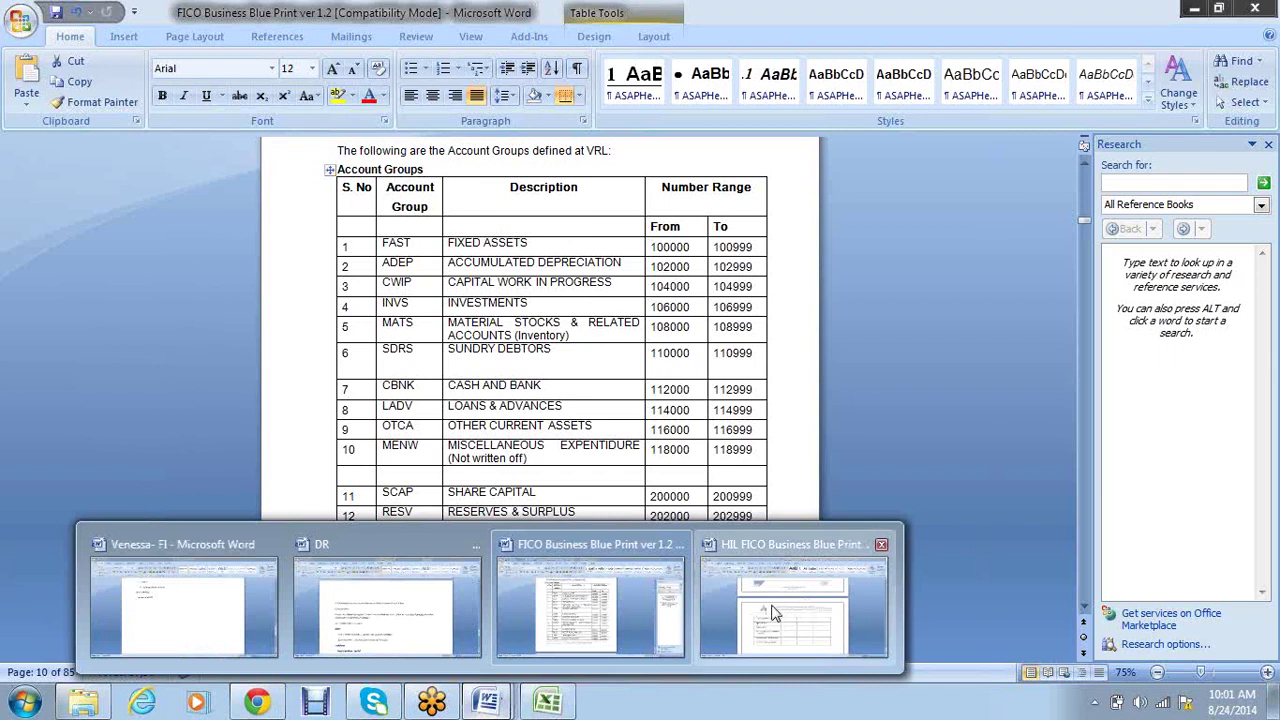
pyautogui.click(772, 612)
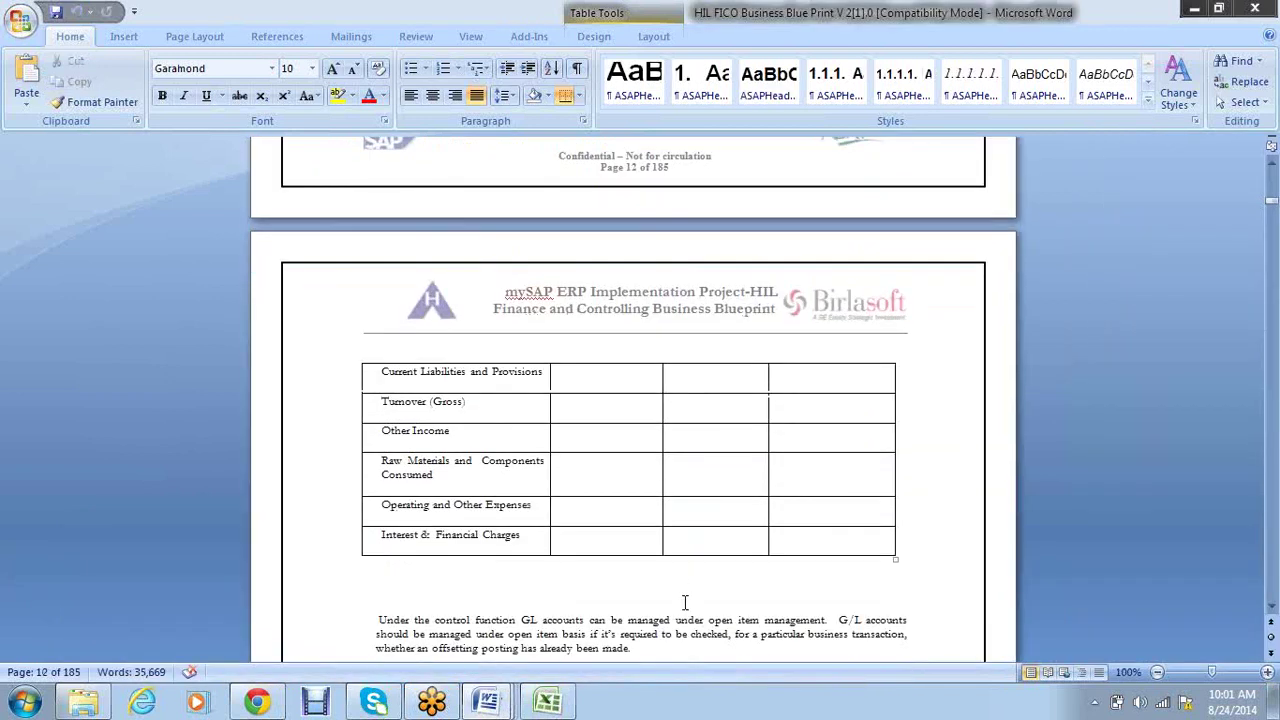
pyautogui.scroll(-1, 685, 601)
pyautogui.moveTo(487, 701)
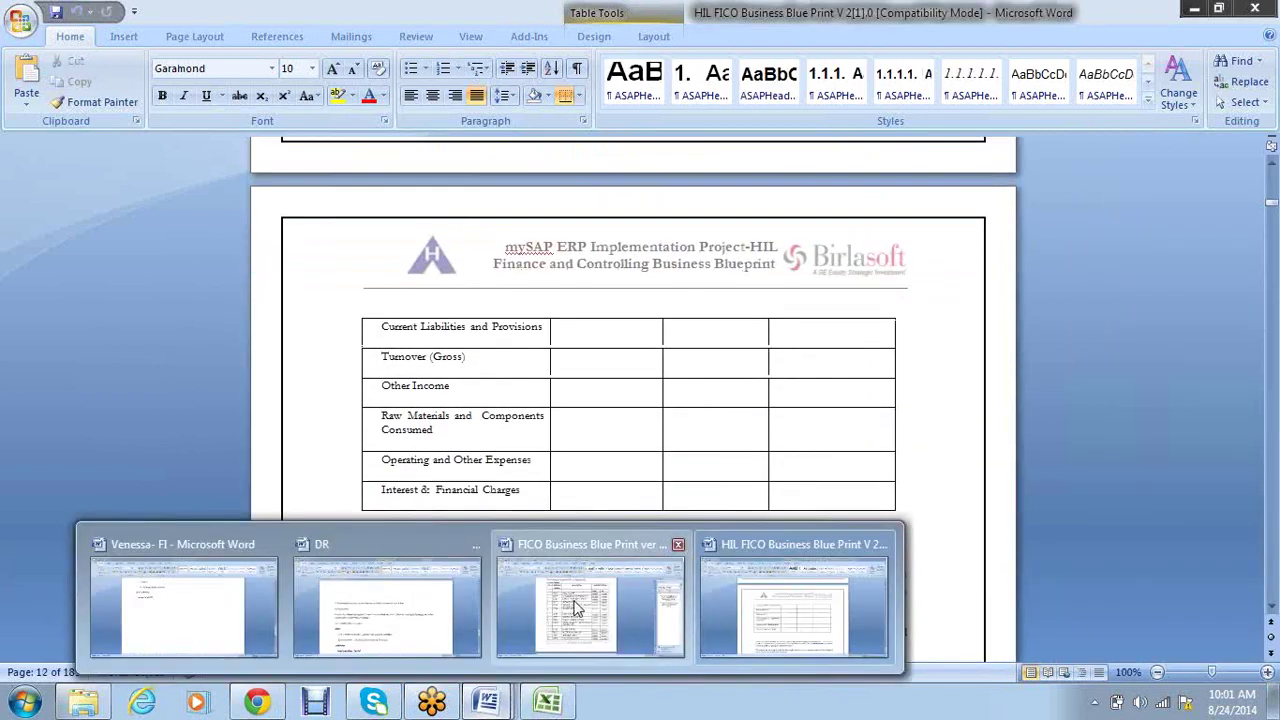
pyautogui.click(577, 607)
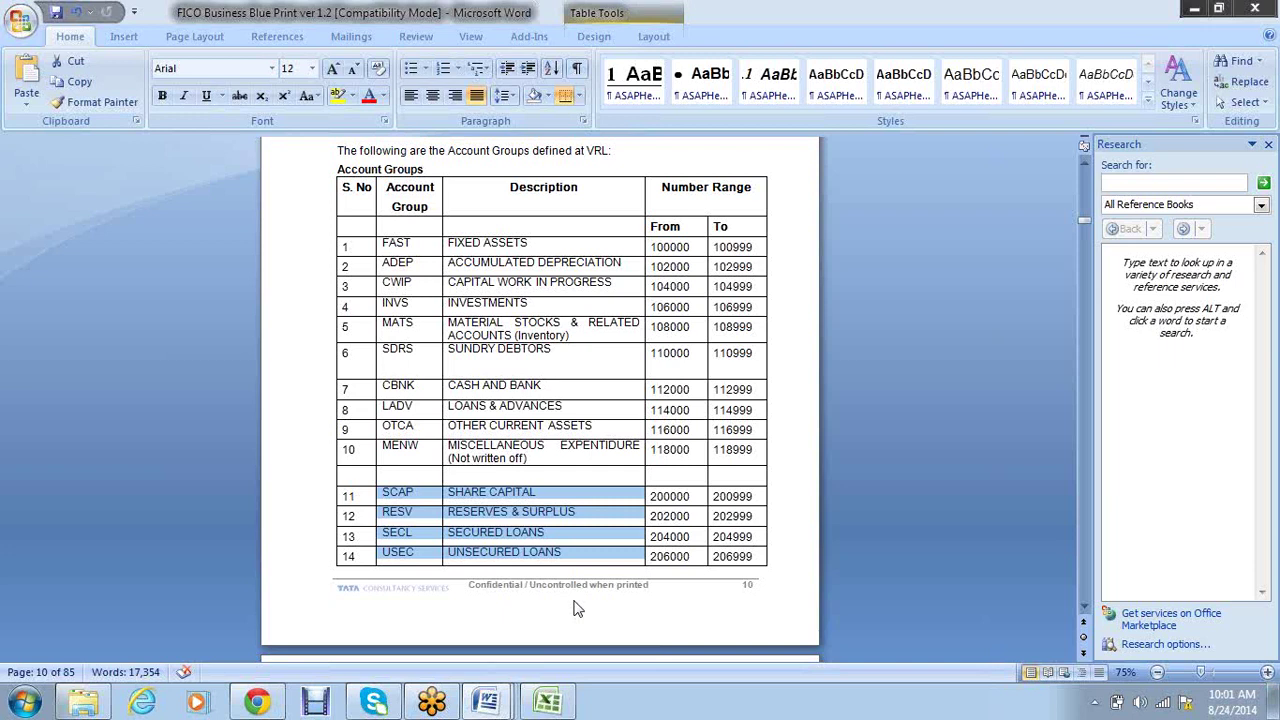
# Step: In the FI notes document, complete the list Assets, Liabilities, Income and Expenses below the journal entries, with Expenses spelled correctly
pyautogui.click(485, 705)
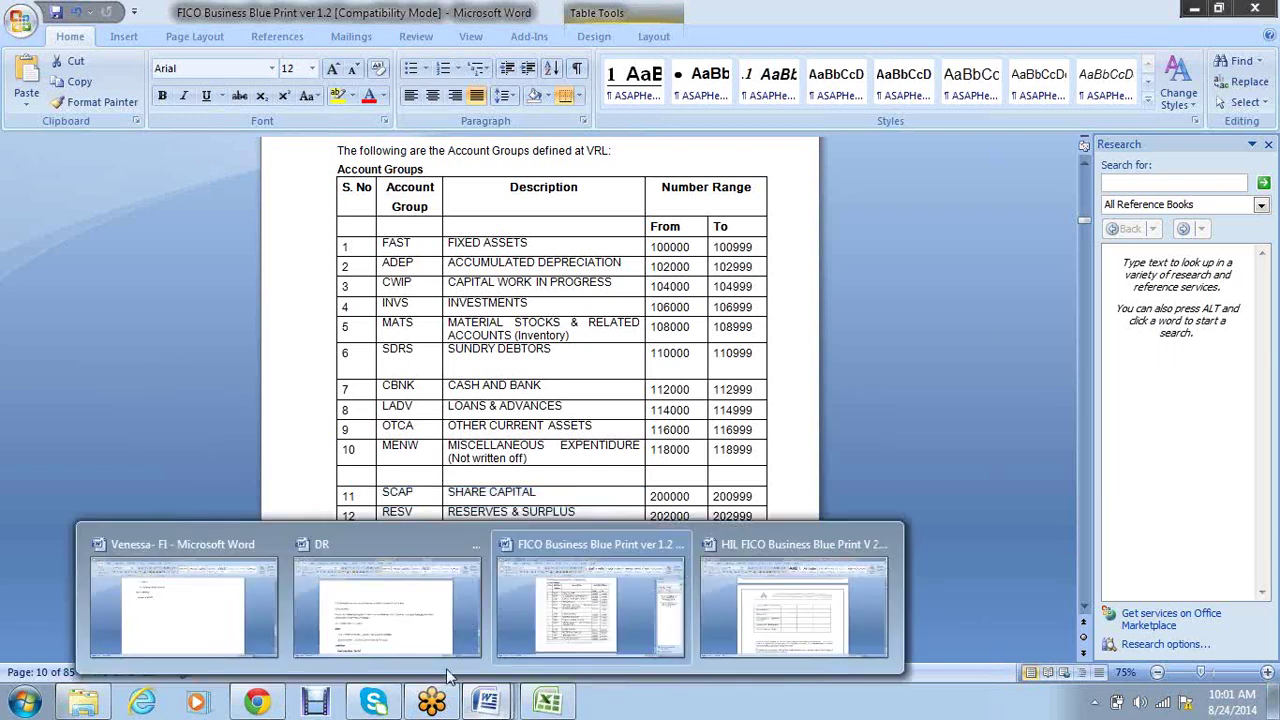
pyautogui.click(183, 605)
pyautogui.write('Exepe')
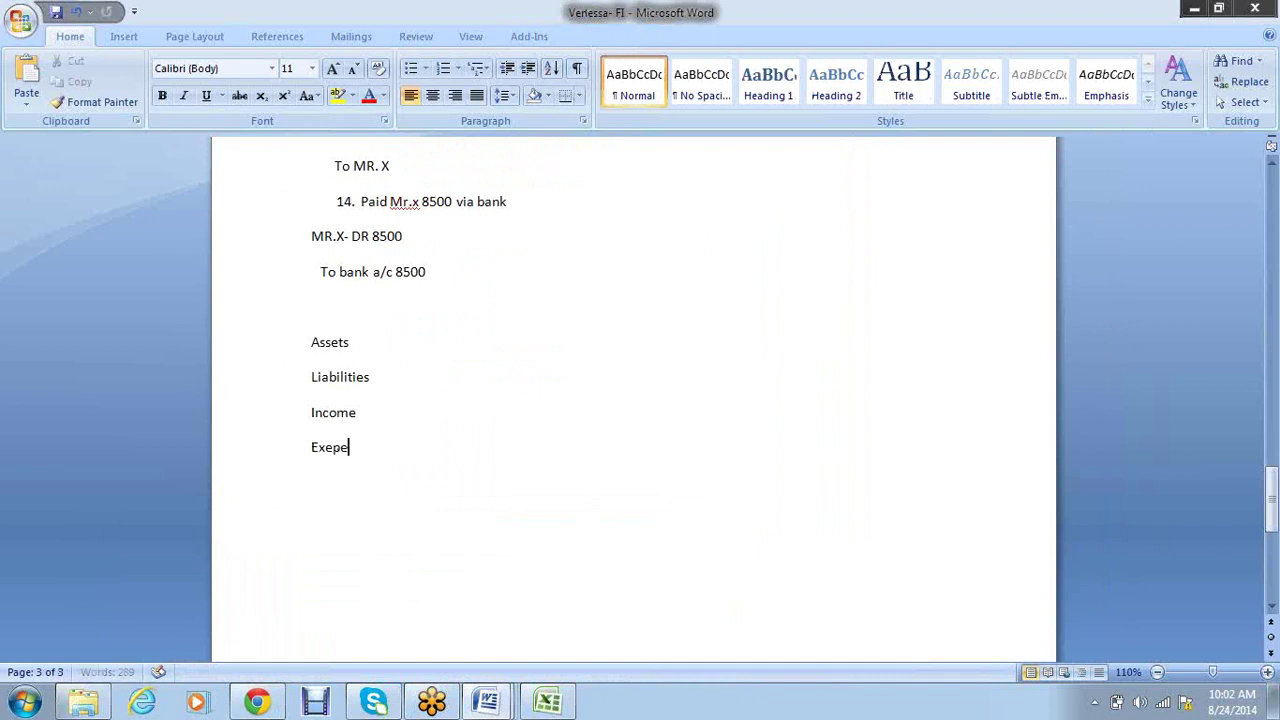
pyautogui.write('nses')
pyautogui.press('Return')
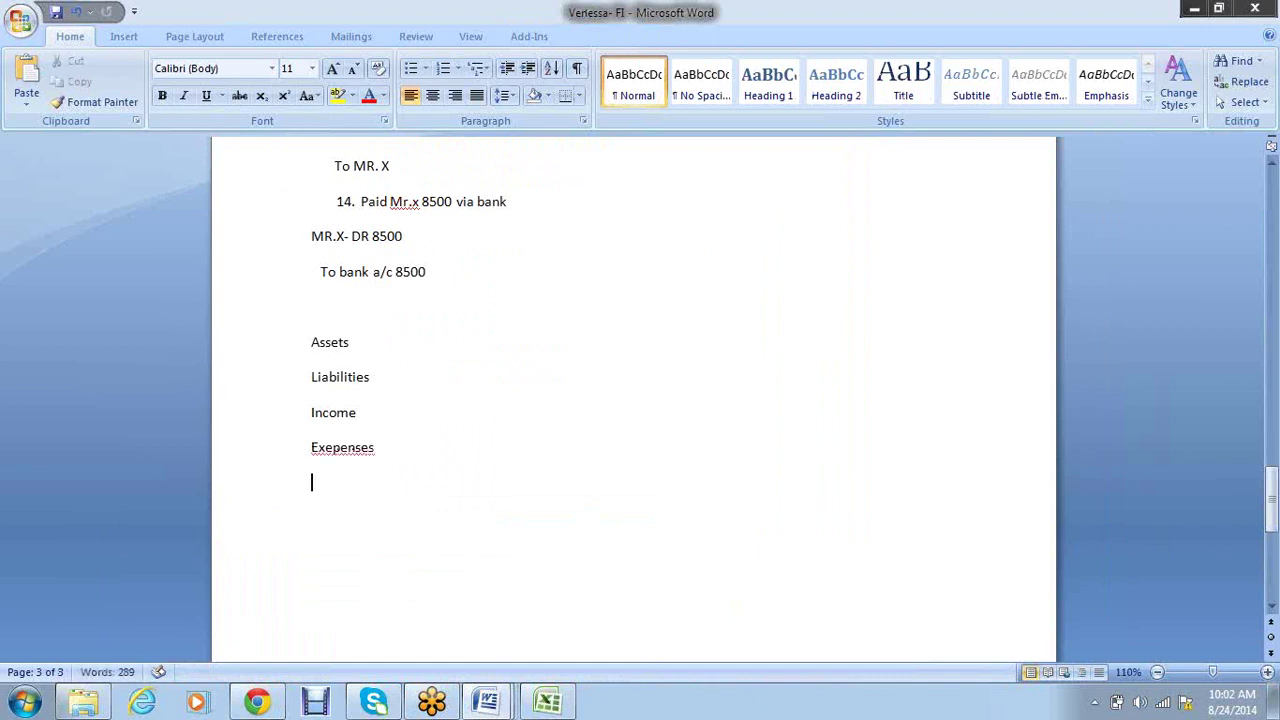
pyautogui.rightClick(355, 448)
pyautogui.click(430, 191)
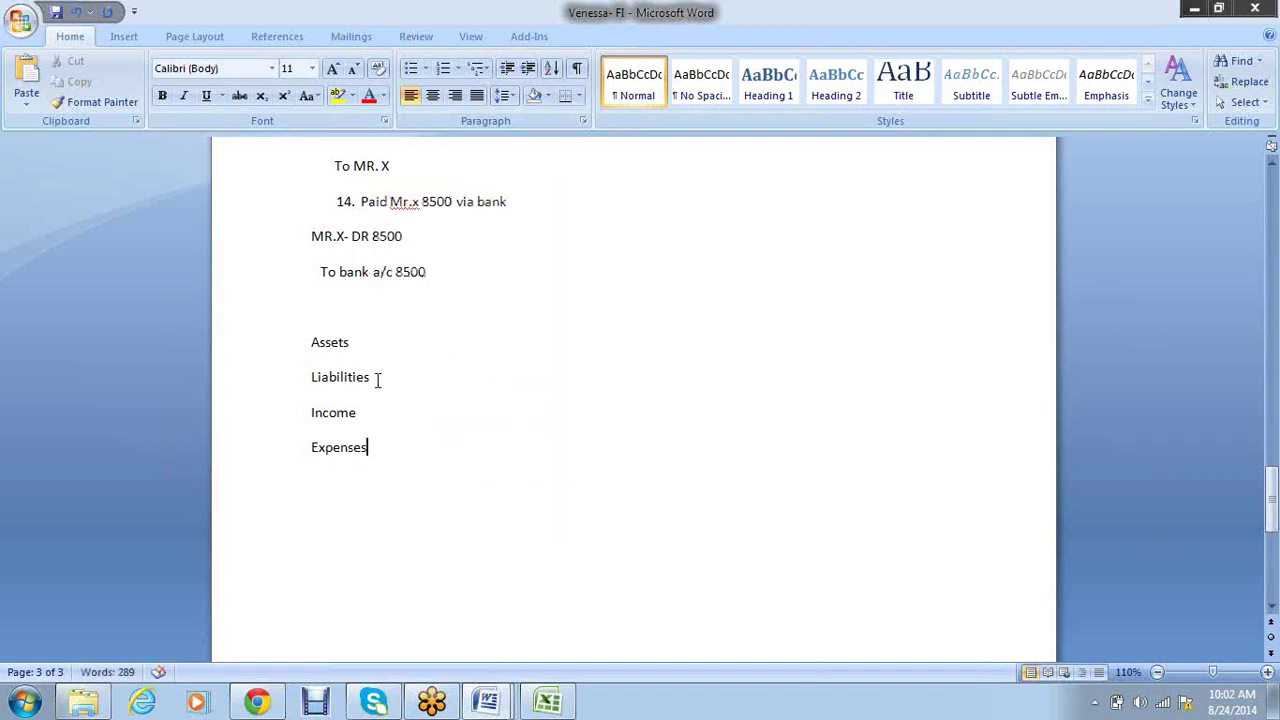
# Step: Highlight Assets and Liabilities as one pair, followed by Income and Expenses as the other, and clear the selection
pyautogui.moveTo(372, 378); pyautogui.dragTo(312, 340)
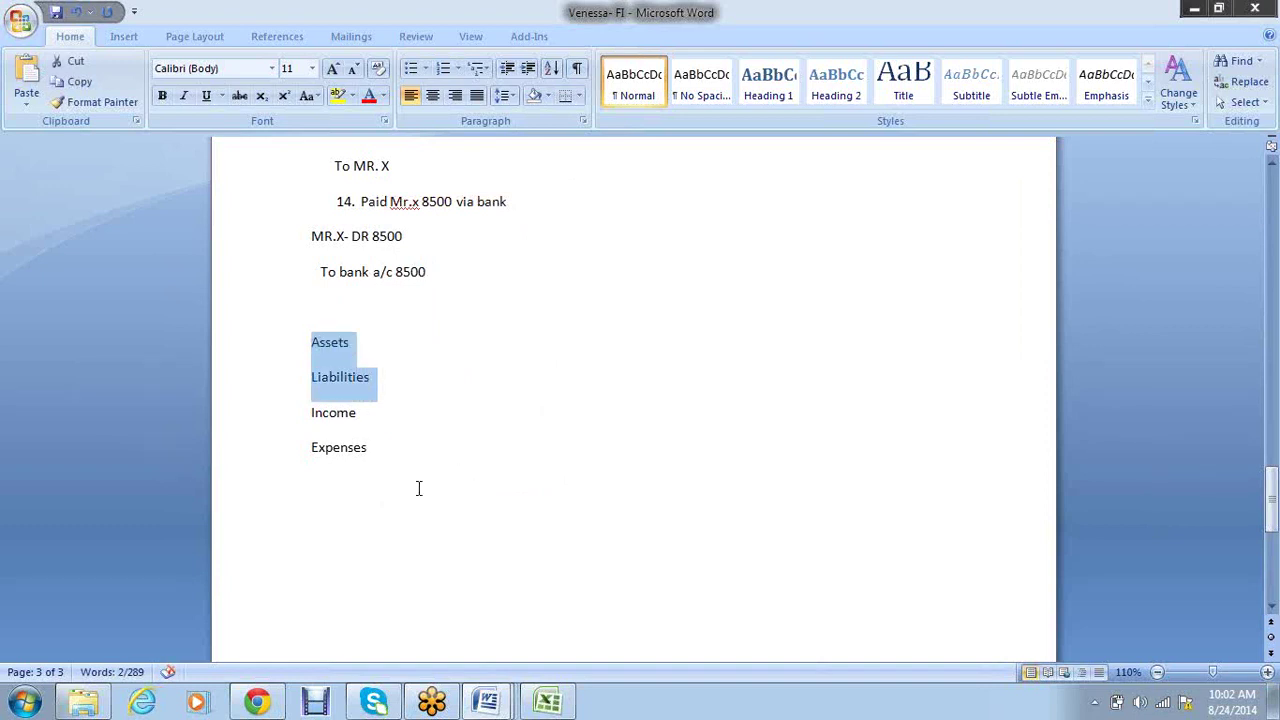
pyautogui.moveTo(376, 452); pyautogui.dragTo(312, 412)
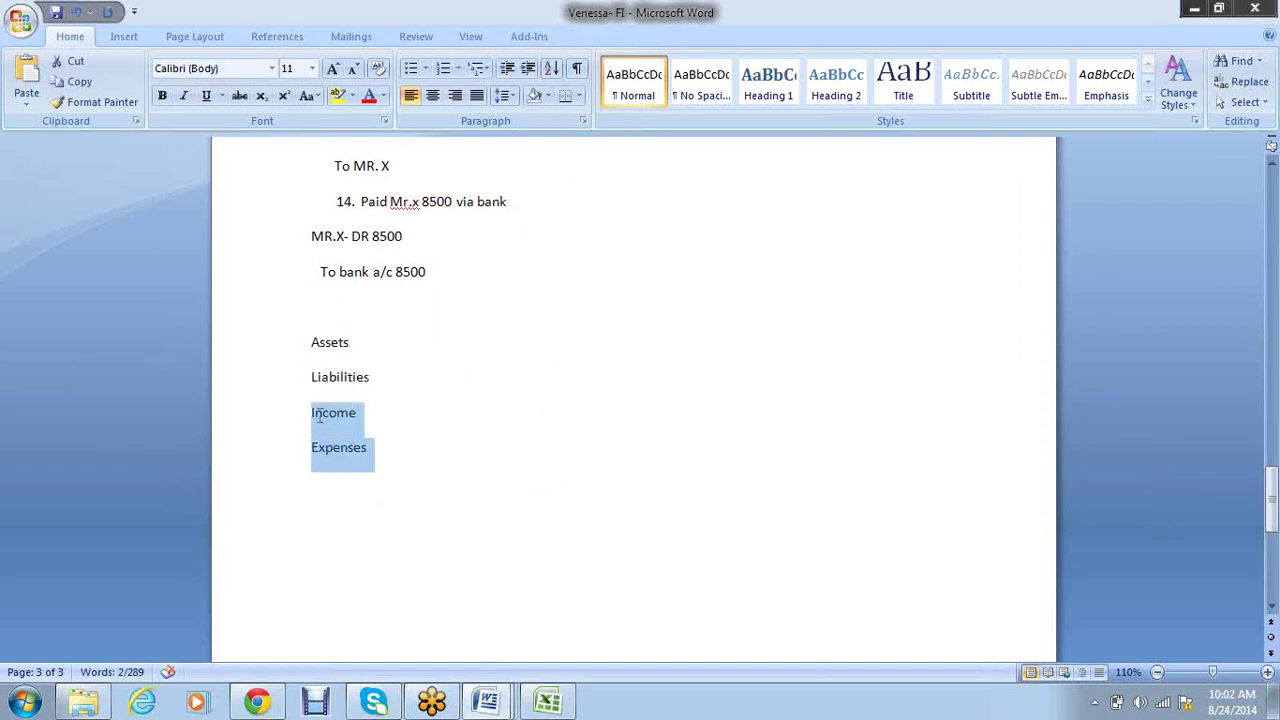
pyautogui.click(600, 491)
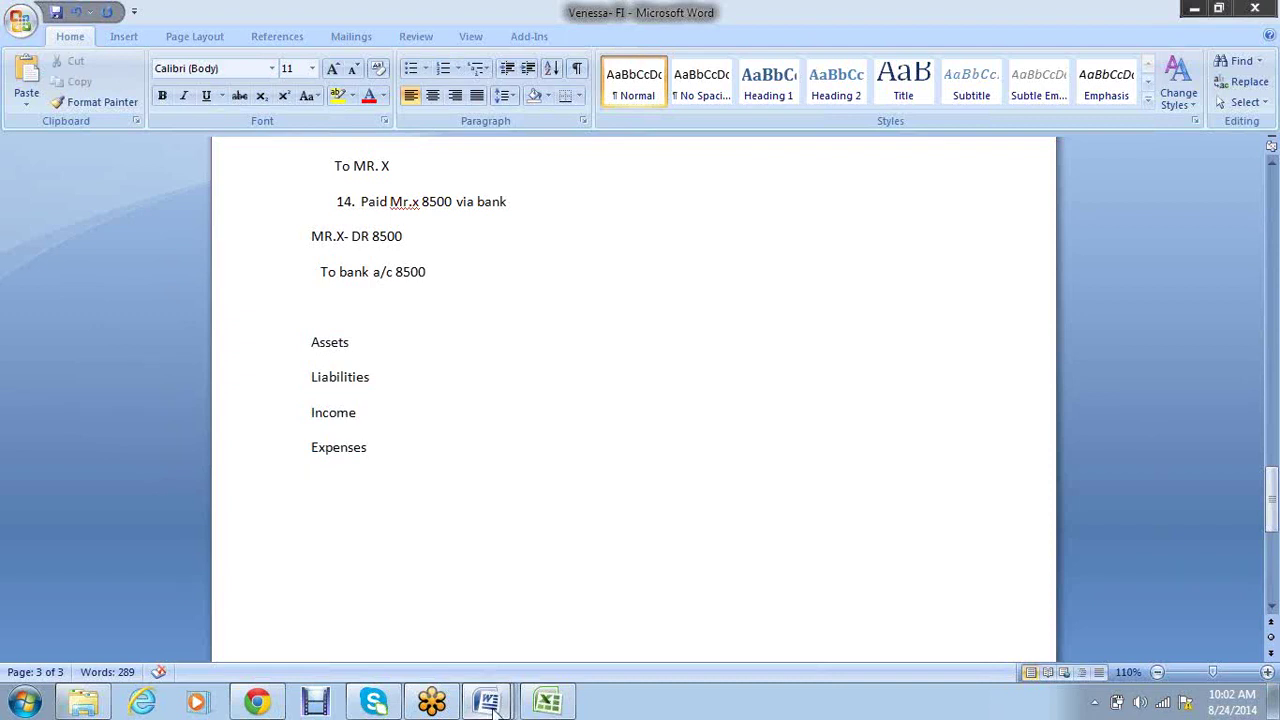
# Step: Return to FICO Business Blue Print ver 1.2 and review its account groups from Fixed Assets through the expense groups
pyautogui.moveTo(490, 703)
pyautogui.click(450, 600)
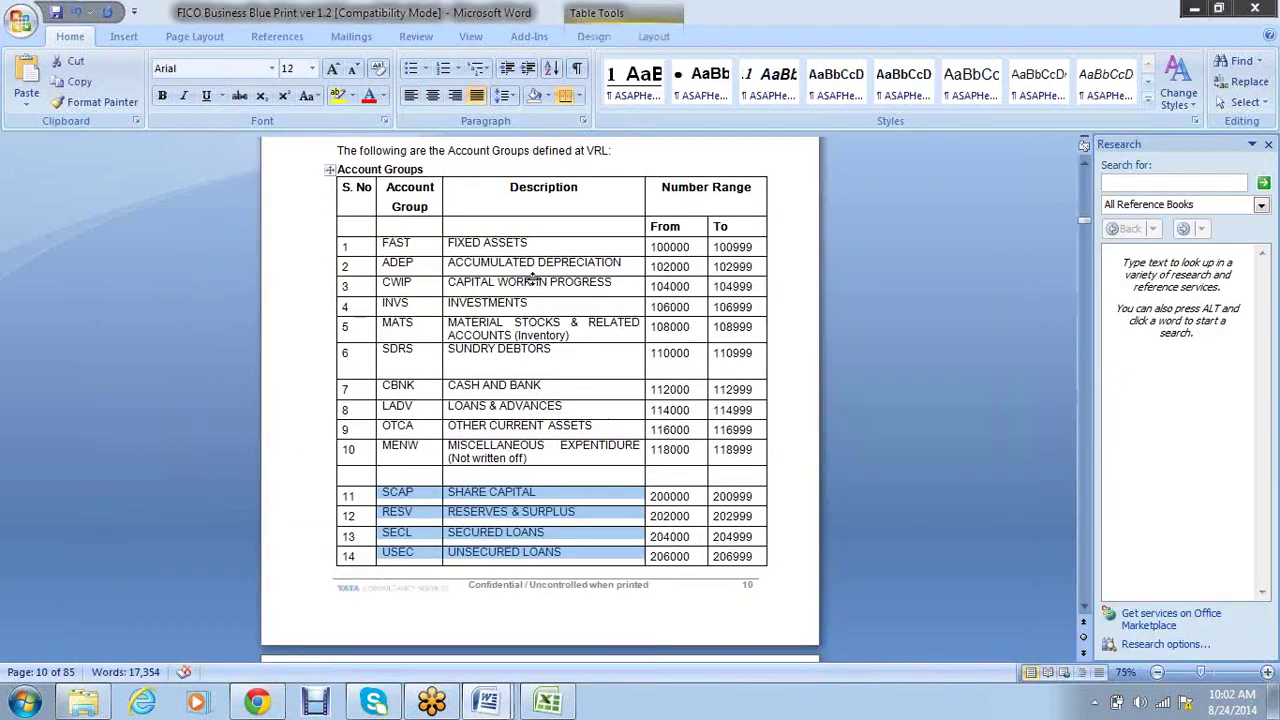
pyautogui.scroll(-1, 450, 197)
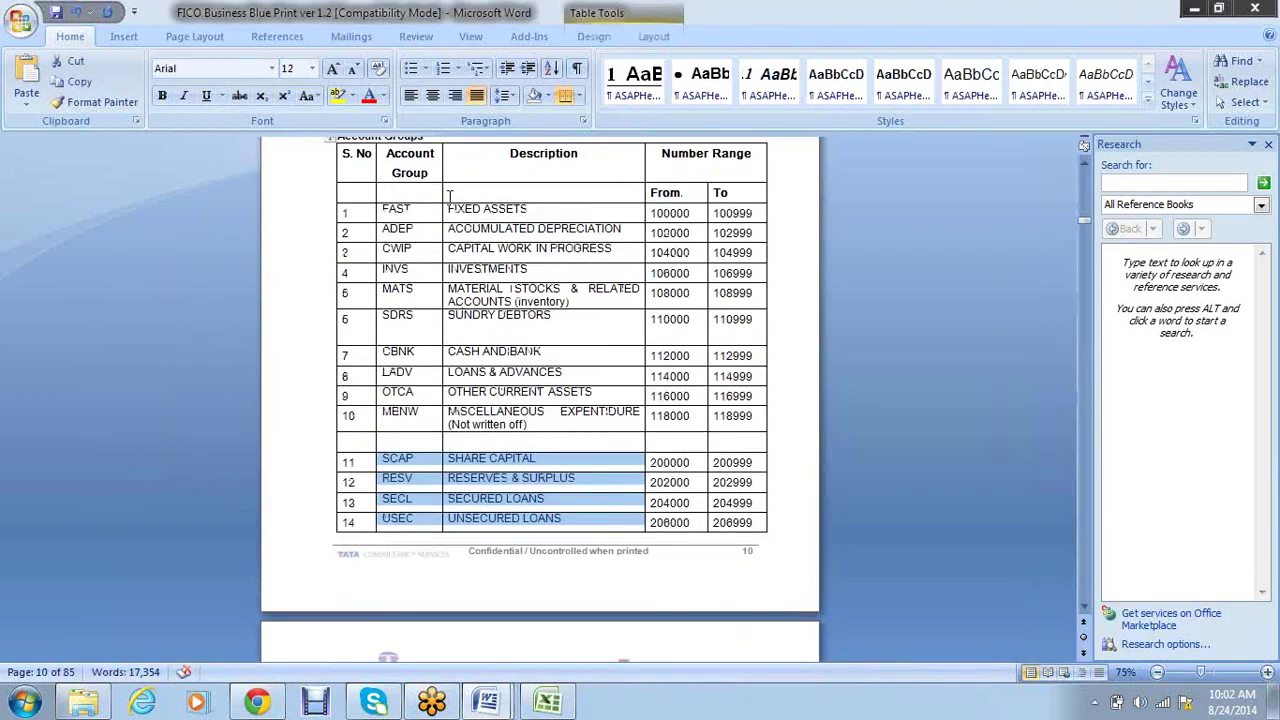
pyautogui.scroll(-2, 450, 197)
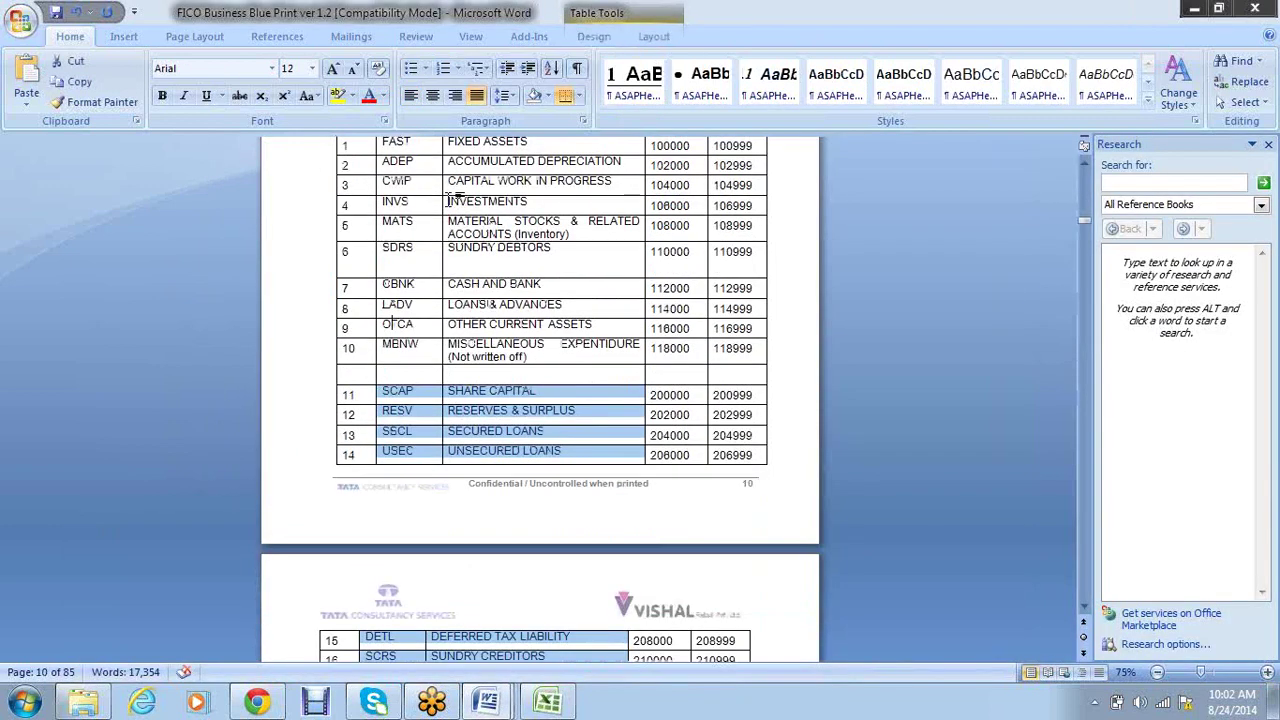
pyautogui.scroll(-8, 450, 197)
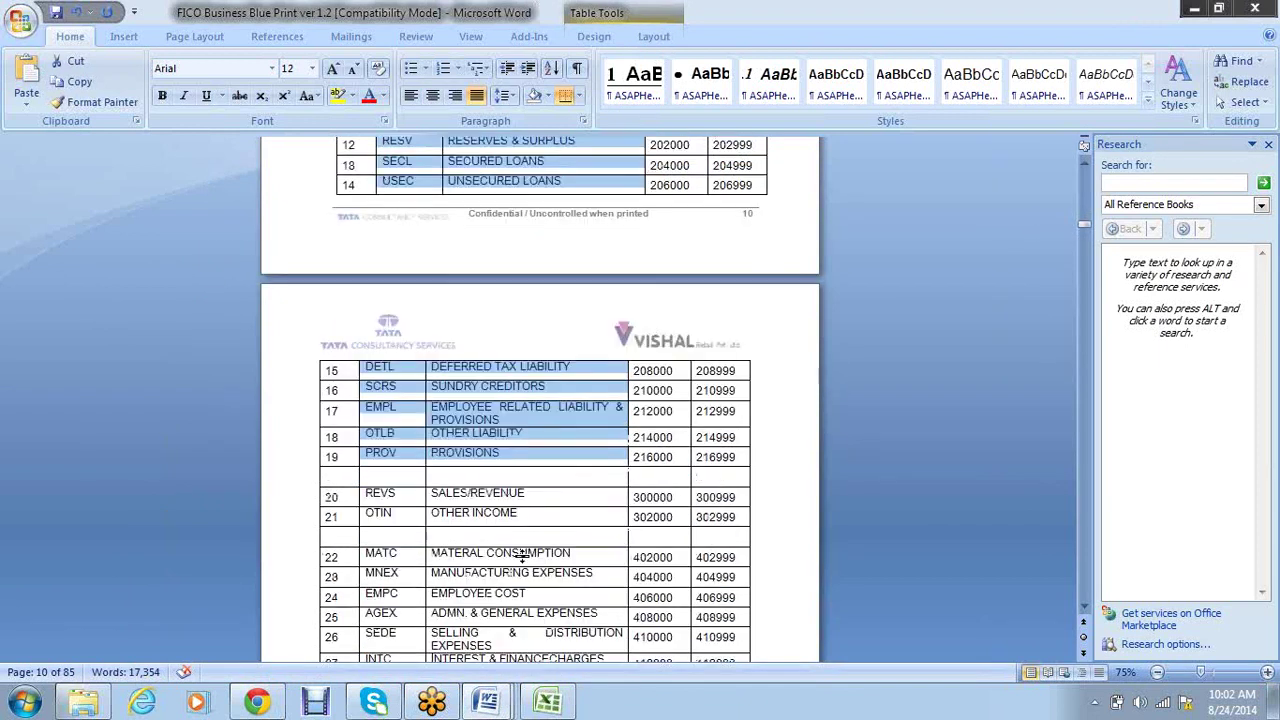
pyautogui.scroll(-6, 522, 555)
pyautogui.scroll(17, 565, 360)
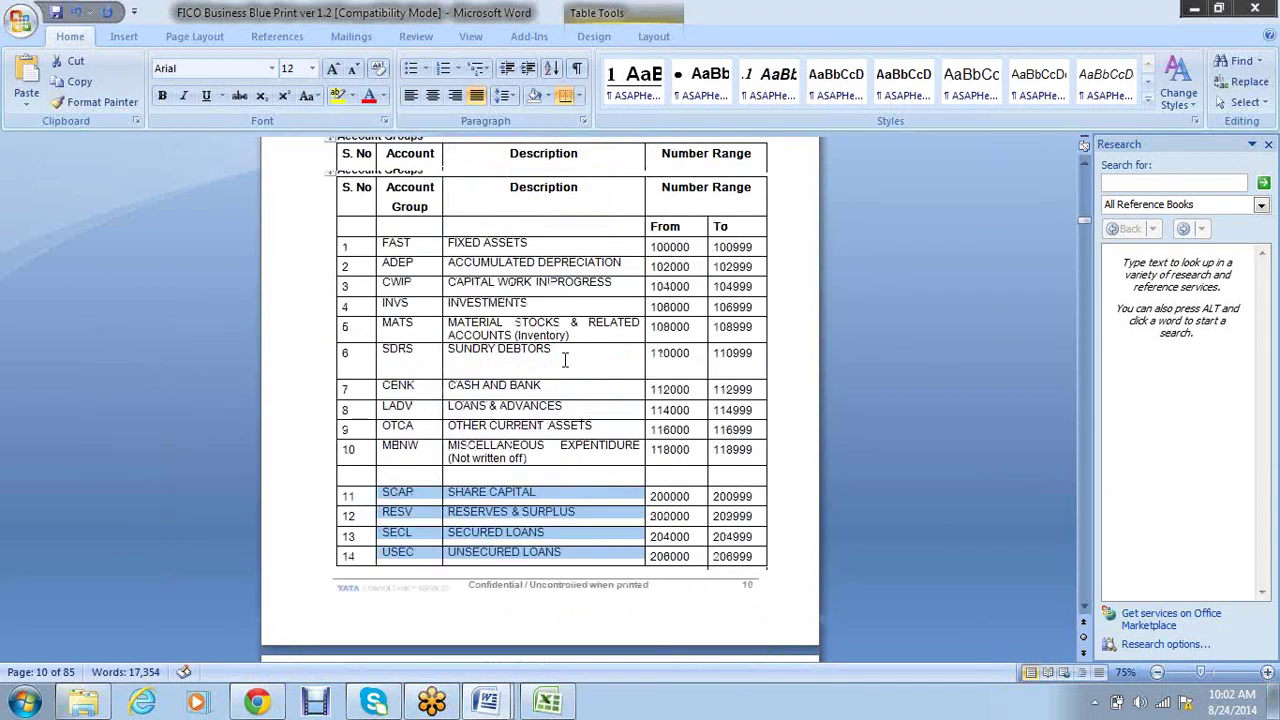
pyautogui.scroll(2, 565, 360)
# Step: Highlight the Fixed Assets description and the From and To numbers of its range, 100000 to 100999
pyautogui.moveTo(545, 310); pyautogui.dragTo(461, 307)
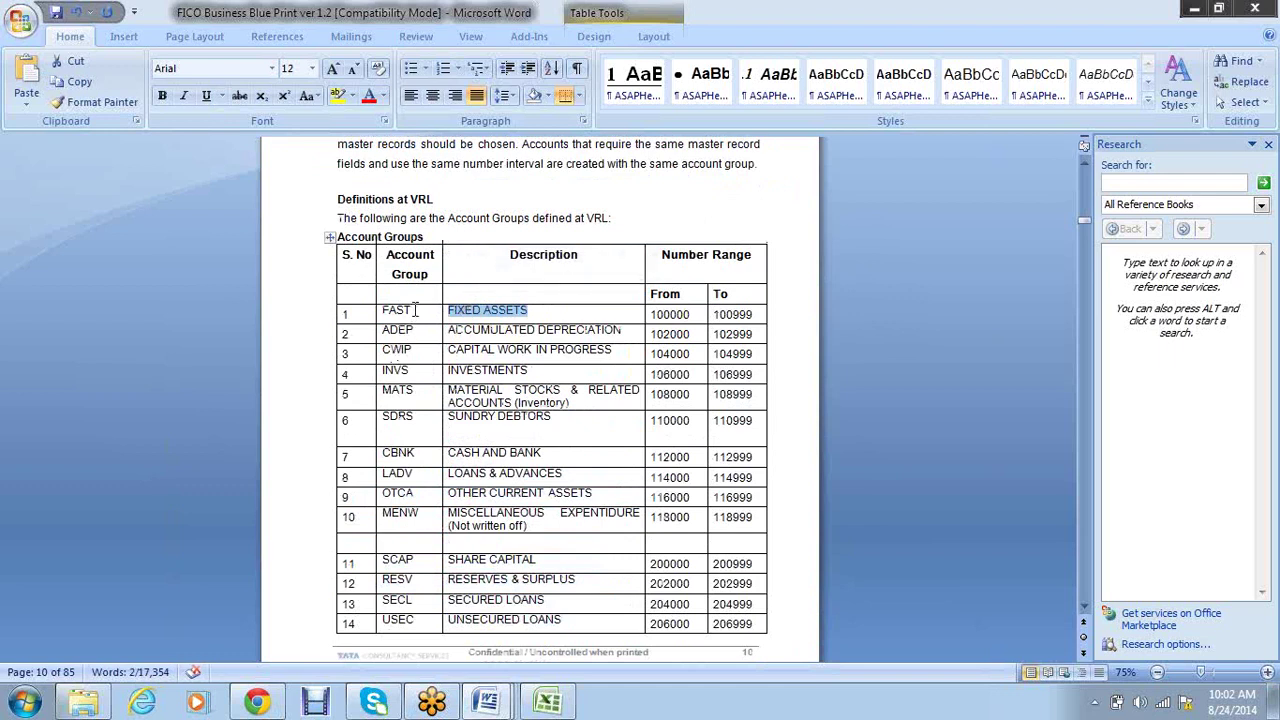
pyautogui.click(505, 313)
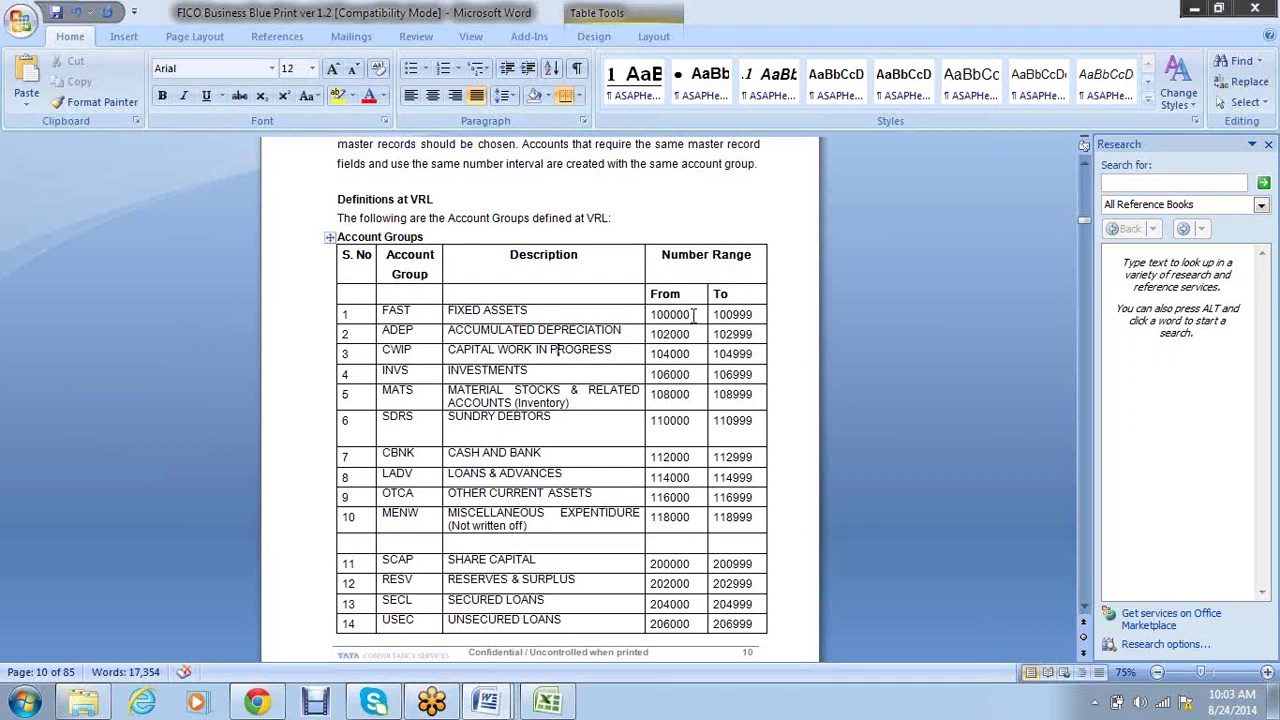
pyautogui.moveTo(694, 313); pyautogui.dragTo(656, 314)
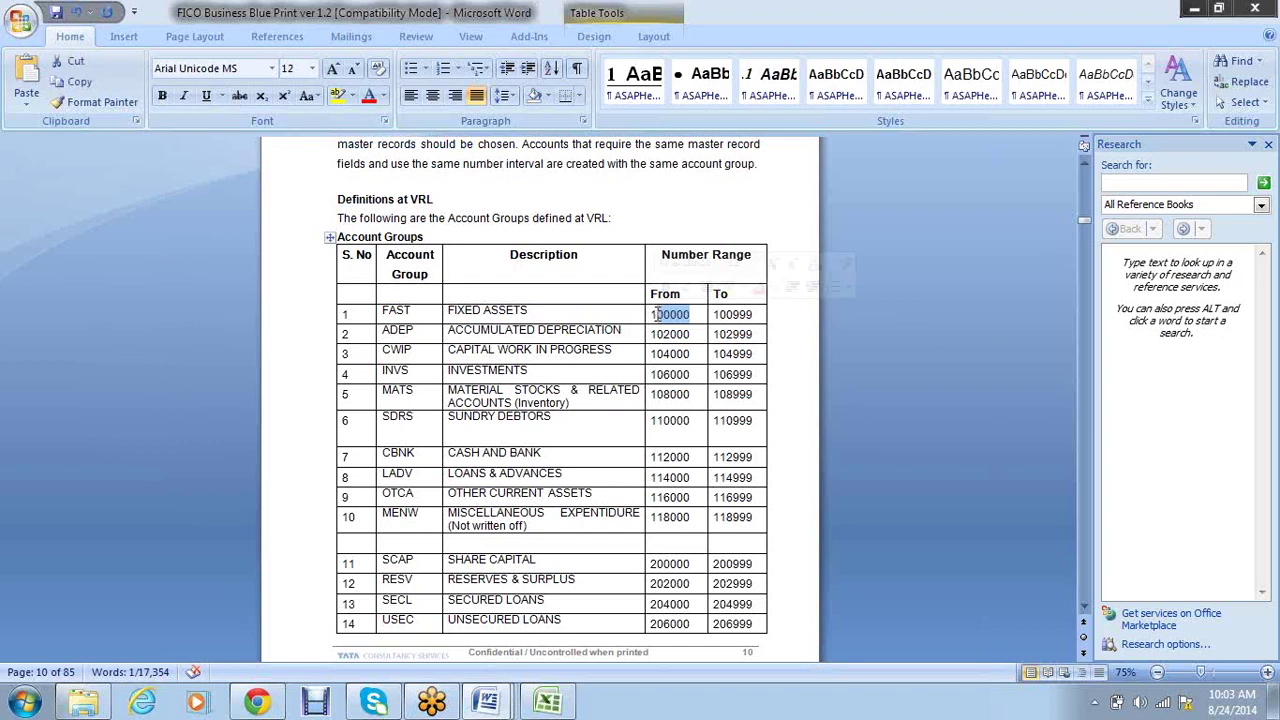
pyautogui.click(563, 310)
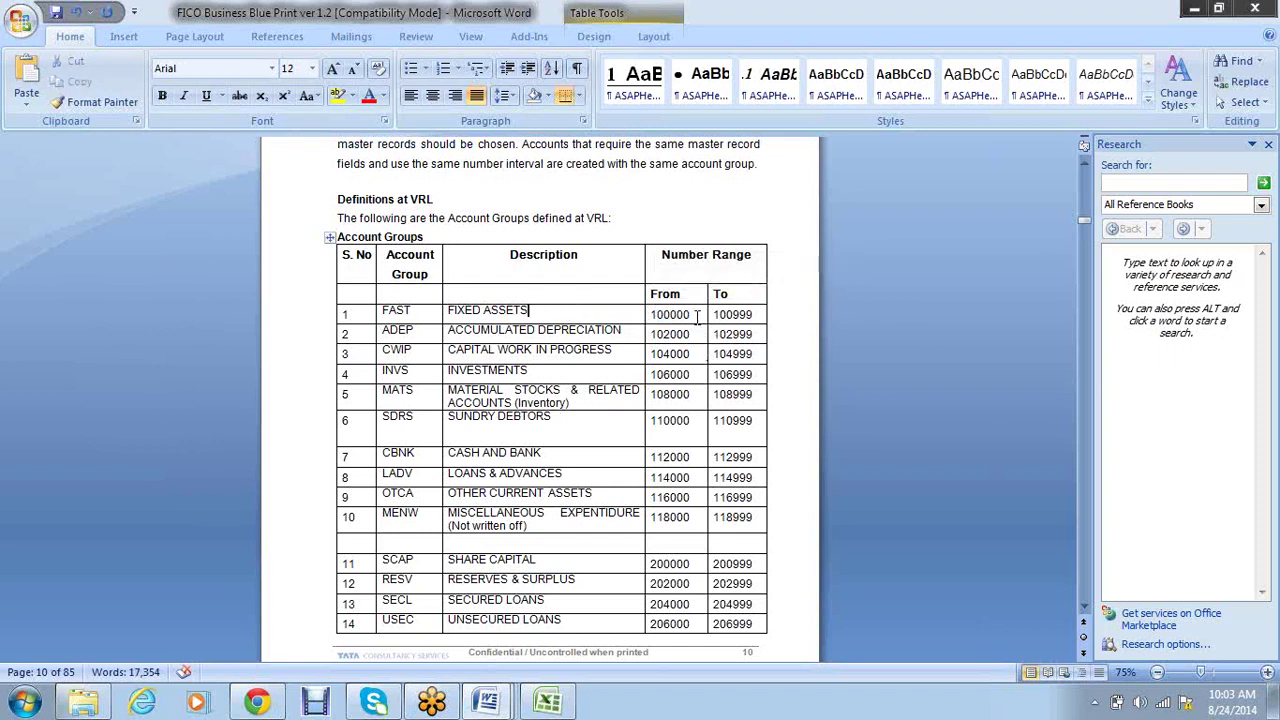
pyautogui.moveTo(697, 314); pyautogui.dragTo(648, 314)
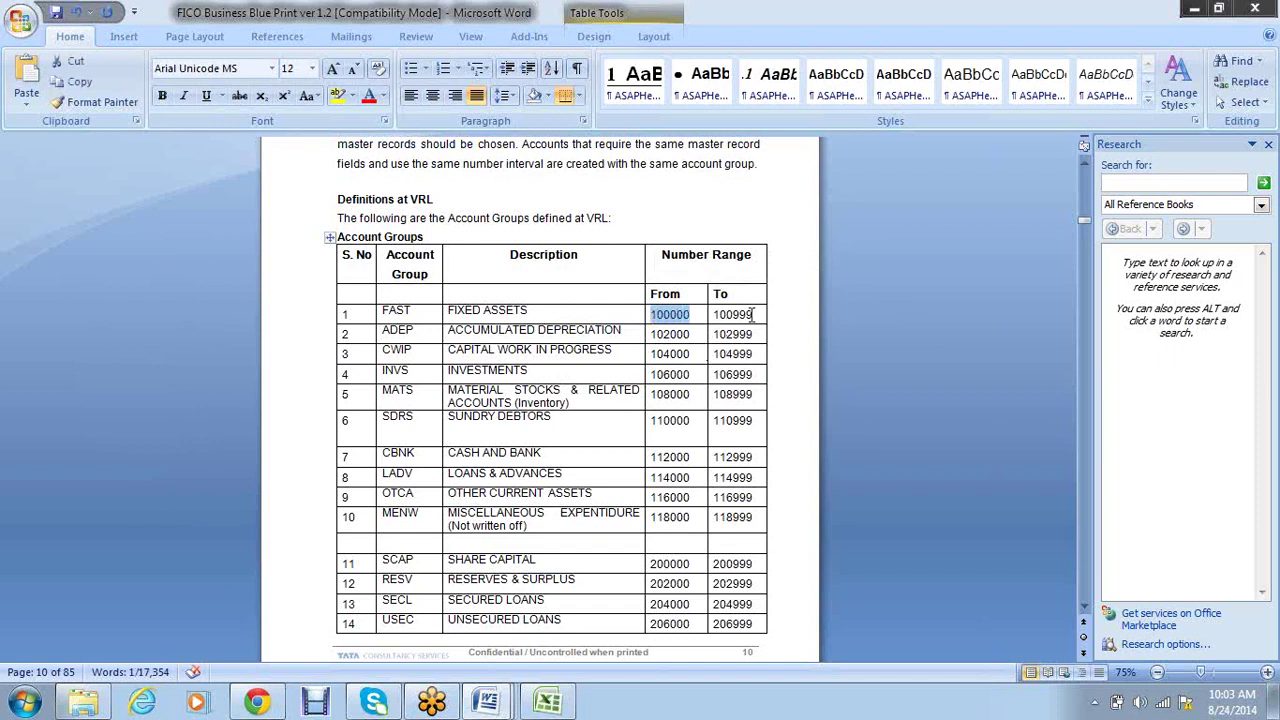
pyautogui.moveTo(752, 314); pyautogui.dragTo(720, 314)
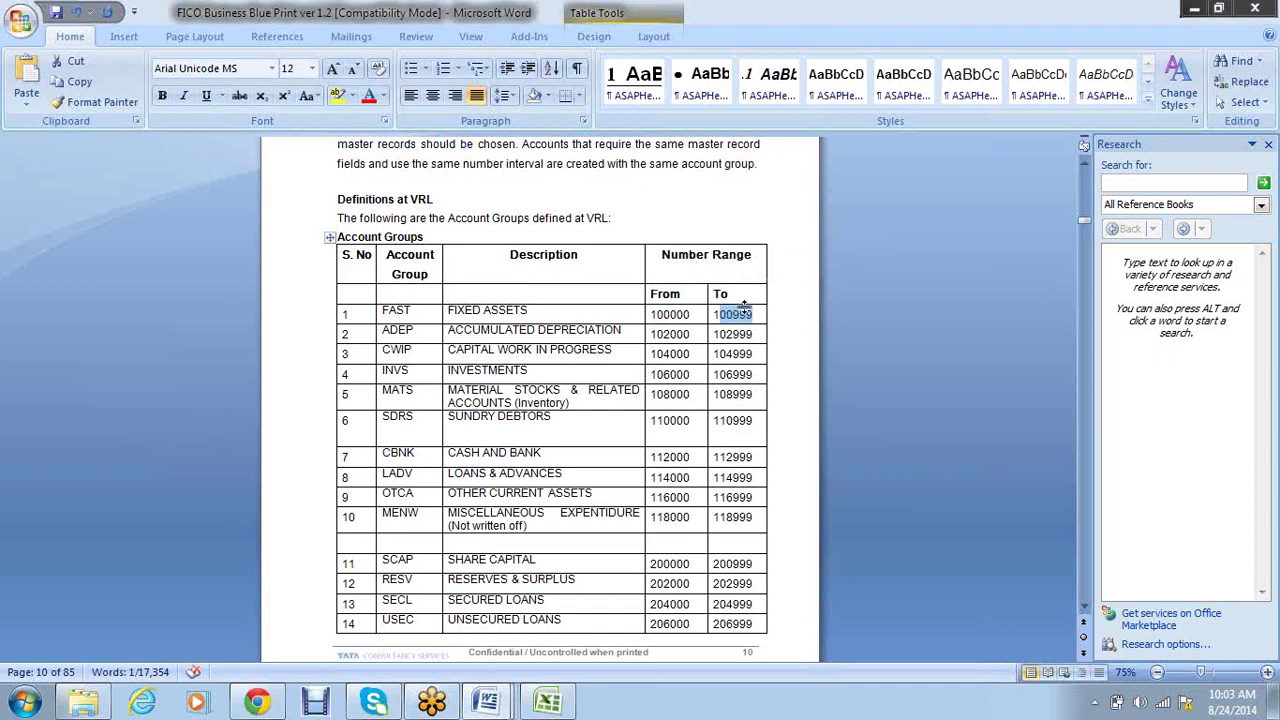
pyautogui.click(657, 314)
pyautogui.click(716, 314)
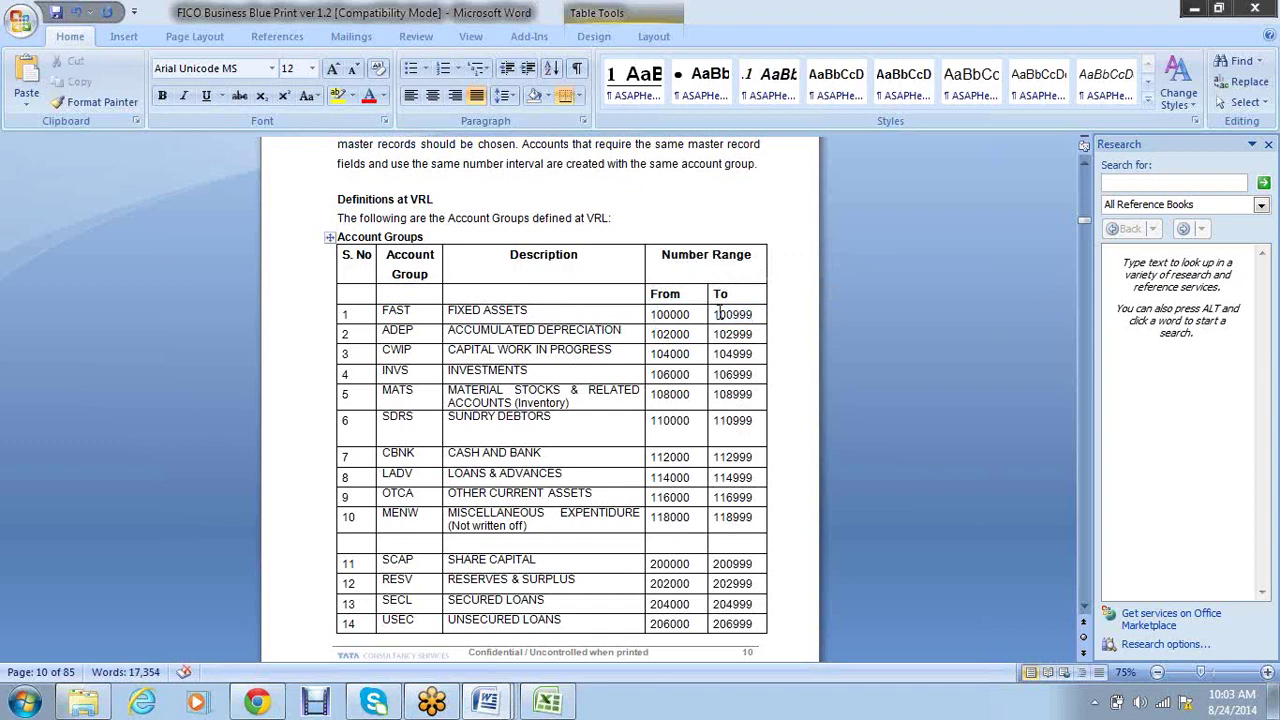
# Step: Highlight the From and To numbers of the Accumulated Depreciation range, 102000 to 102999
pyautogui.click(551, 328)
pyautogui.moveTo(690, 334); pyautogui.dragTo(651, 334)
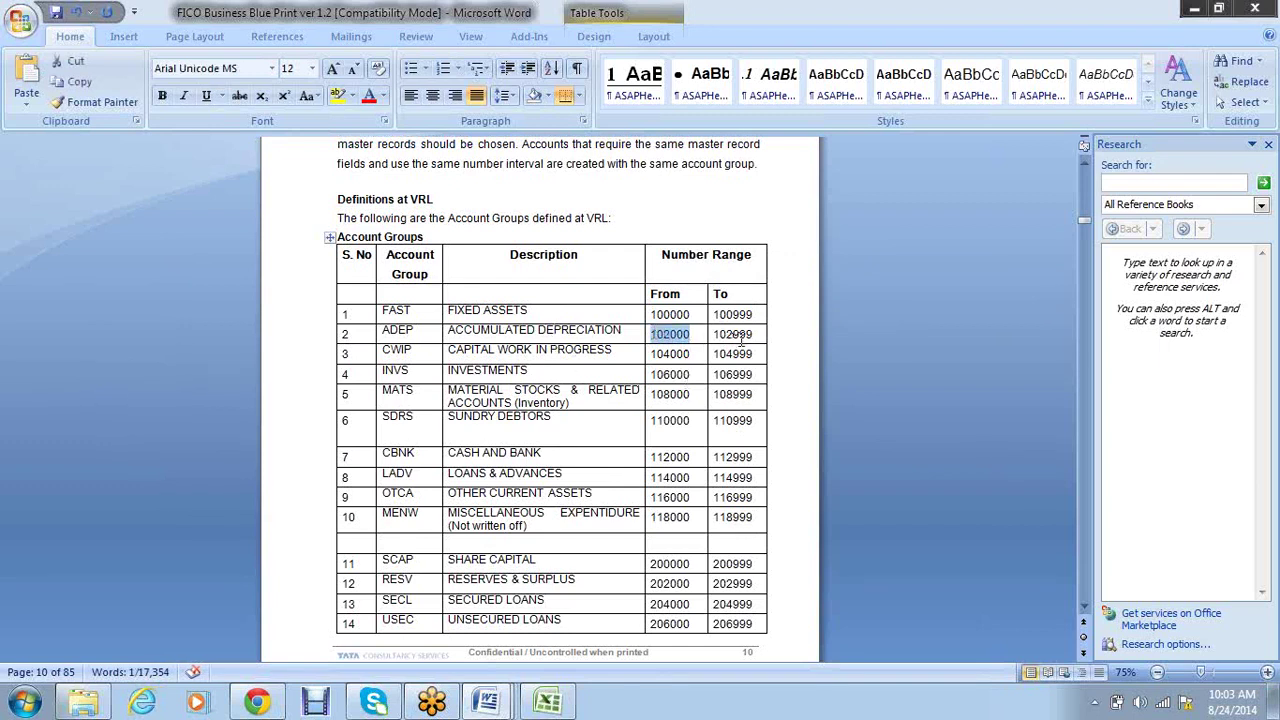
pyautogui.moveTo(752, 334); pyautogui.dragTo(711, 335)
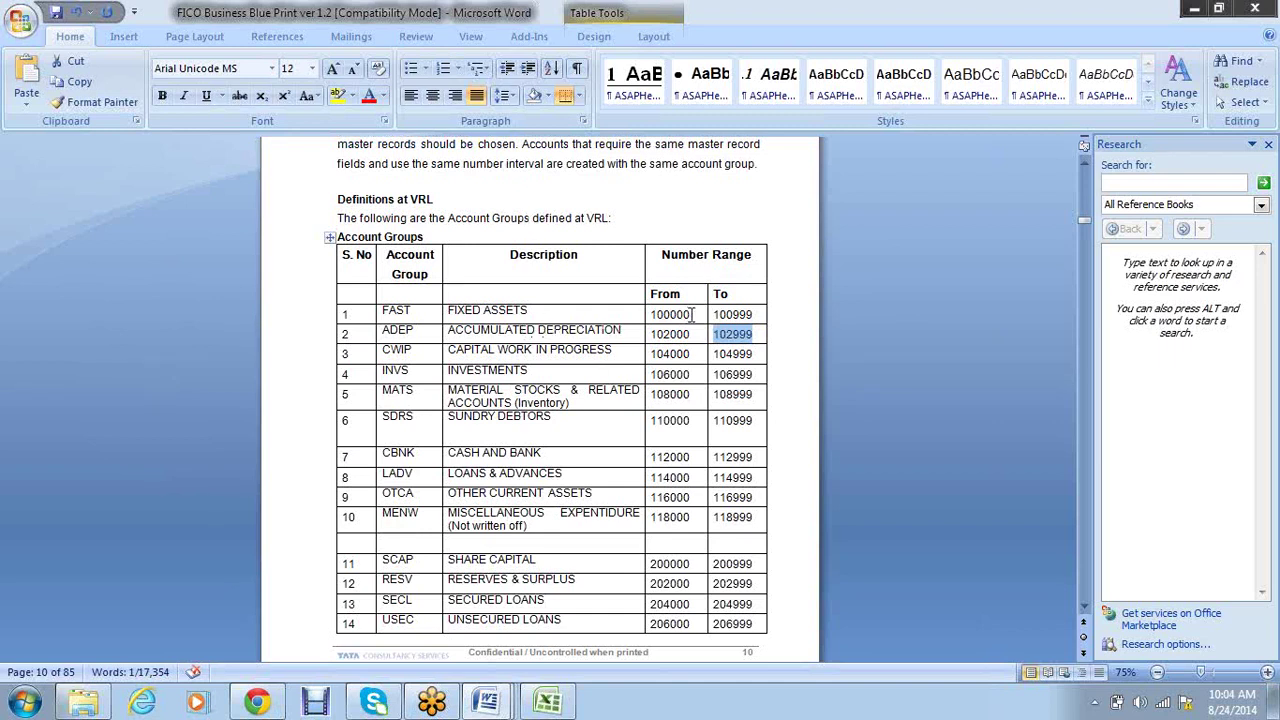
# Step: Highlight the From and To numbers of the Fixed Assets range again, 100000 to 100999, and clear the selection
pyautogui.moveTo(689, 314); pyautogui.dragTo(650, 314)
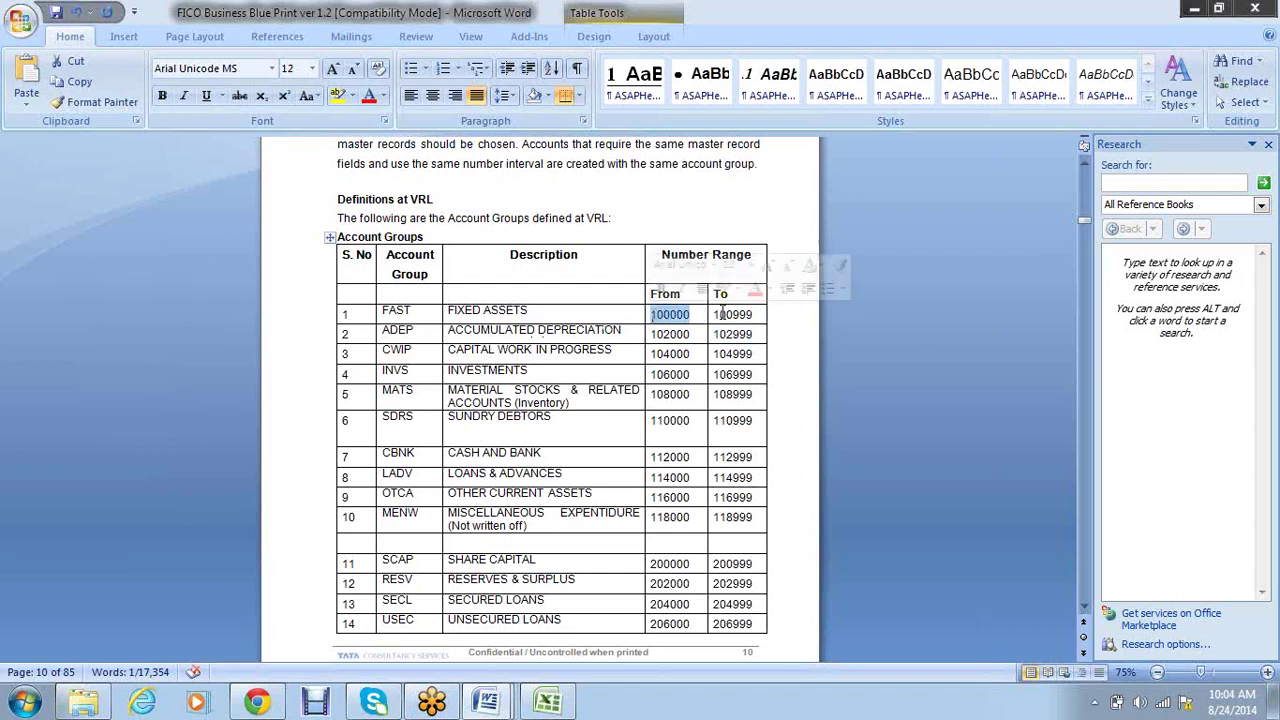
pyautogui.moveTo(752, 314); pyautogui.dragTo(707, 314)
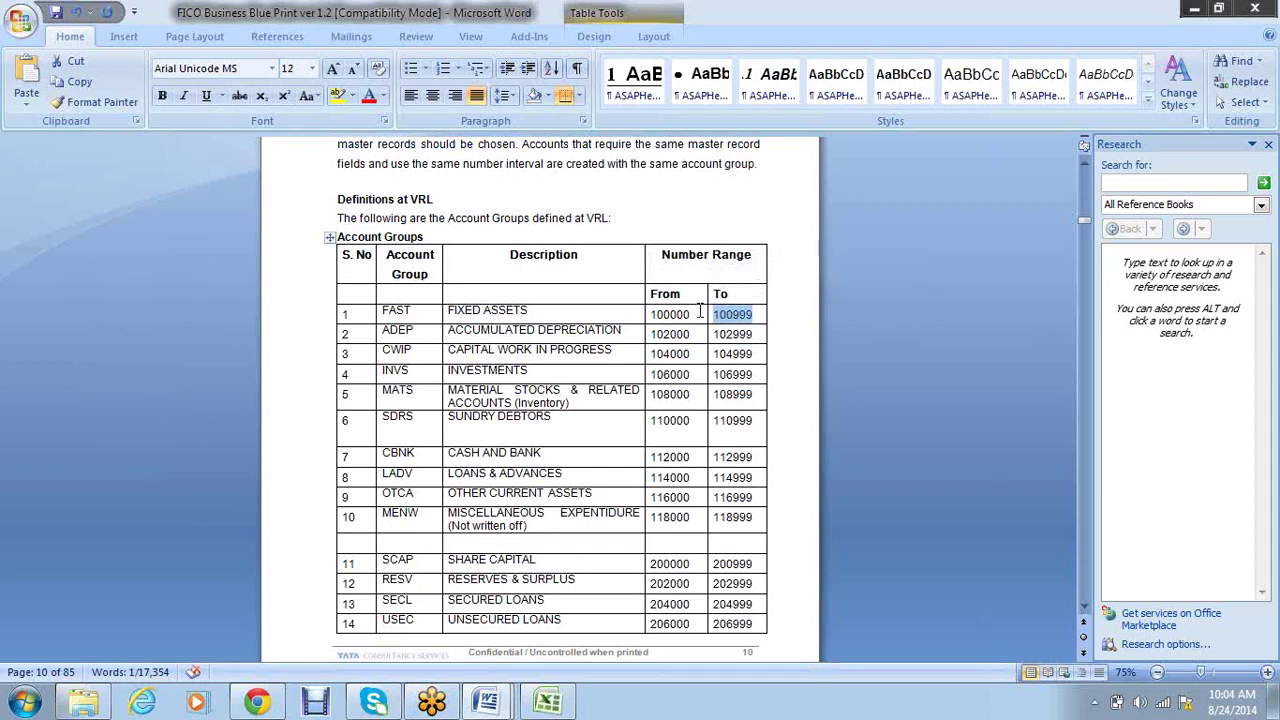
pyautogui.click(526, 310)
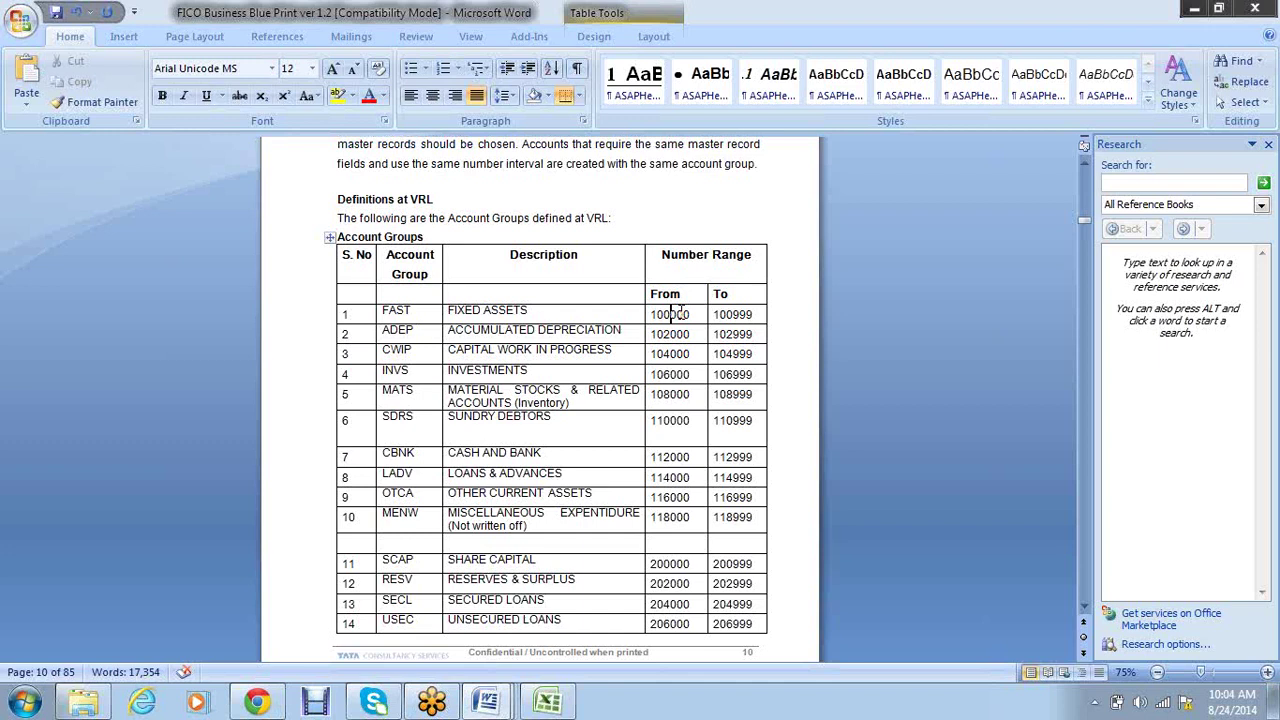
pyautogui.moveTo(719, 314); pyautogui.dragTo(753, 314)
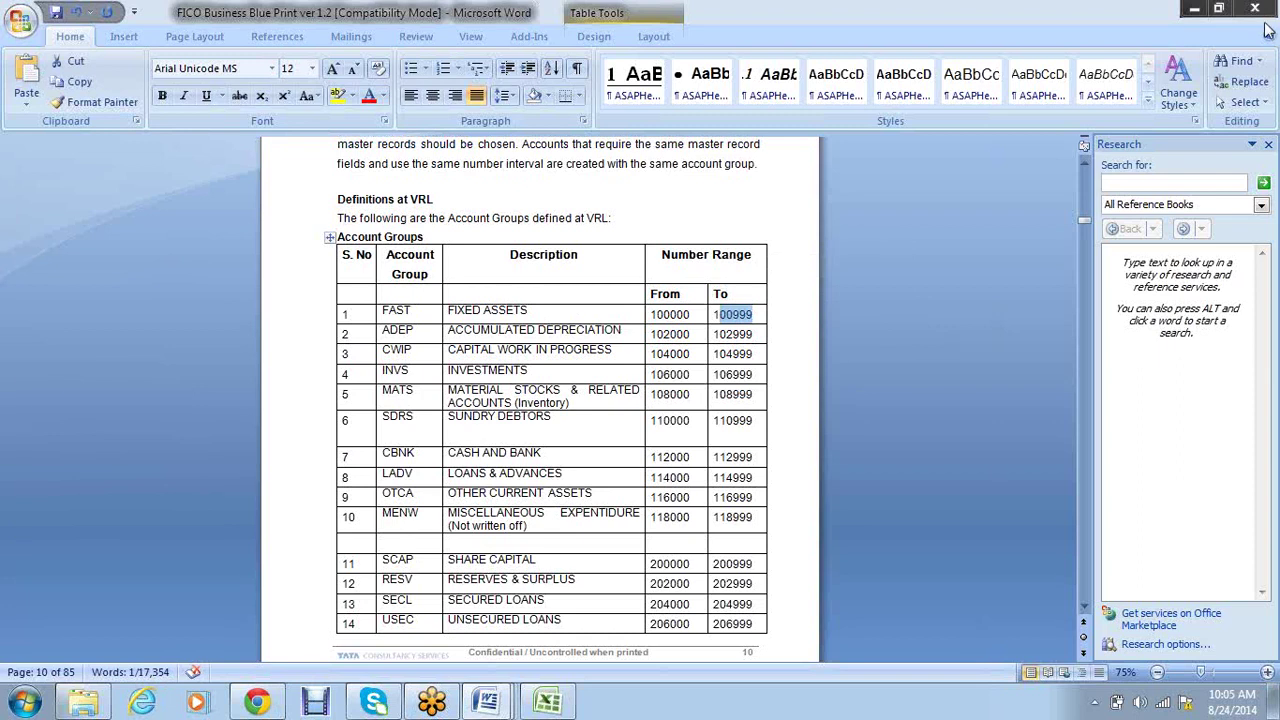
pyautogui.click(938, 283)
# Step: Switch to Windows Explorer, open the nested PROJECT RELATED folder and check its last subfolder for blueprint documents, returning to the parent
pyautogui.click(100, 697)
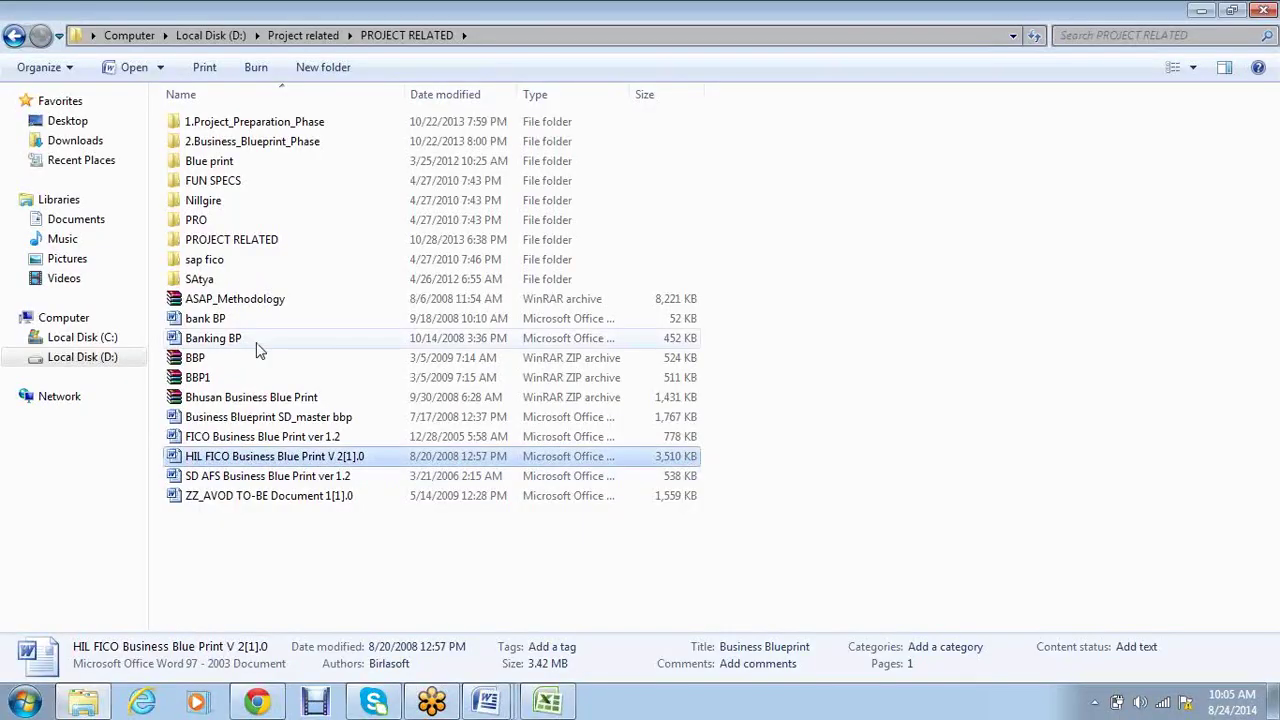
pyautogui.click(265, 250)
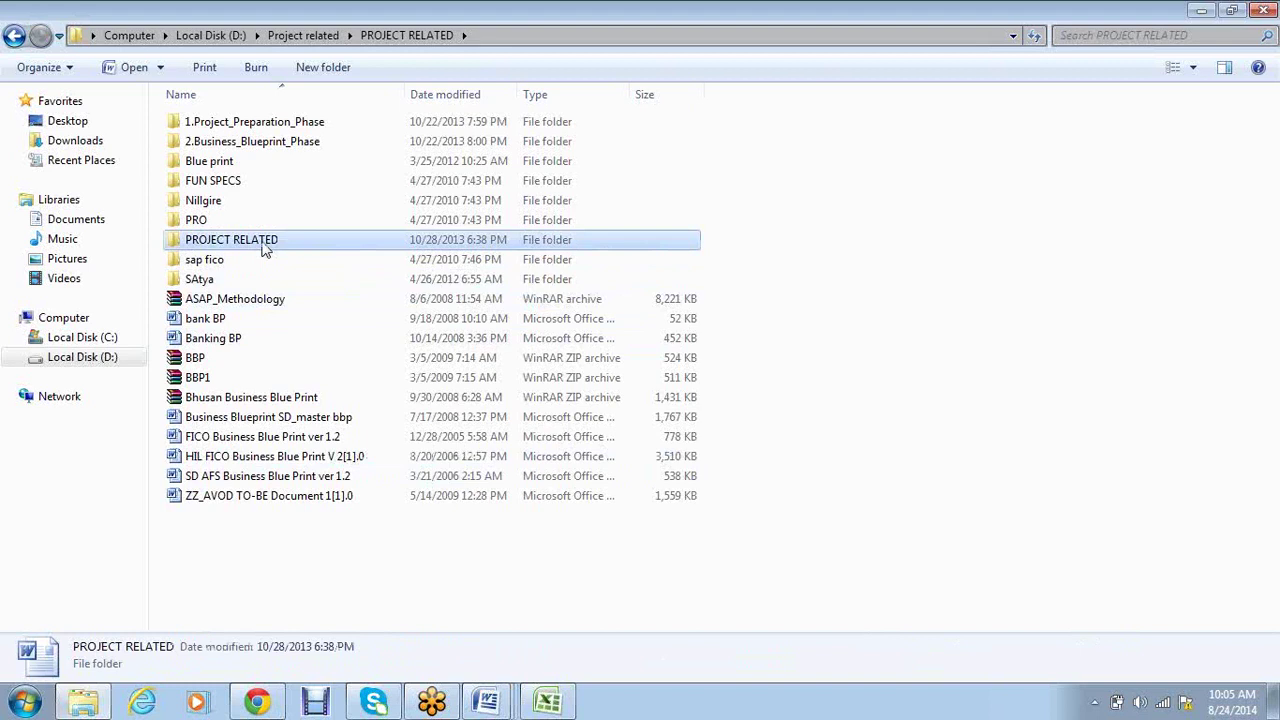
pyautogui.doubleClick(265, 250)
pyautogui.doubleClick(290, 220)
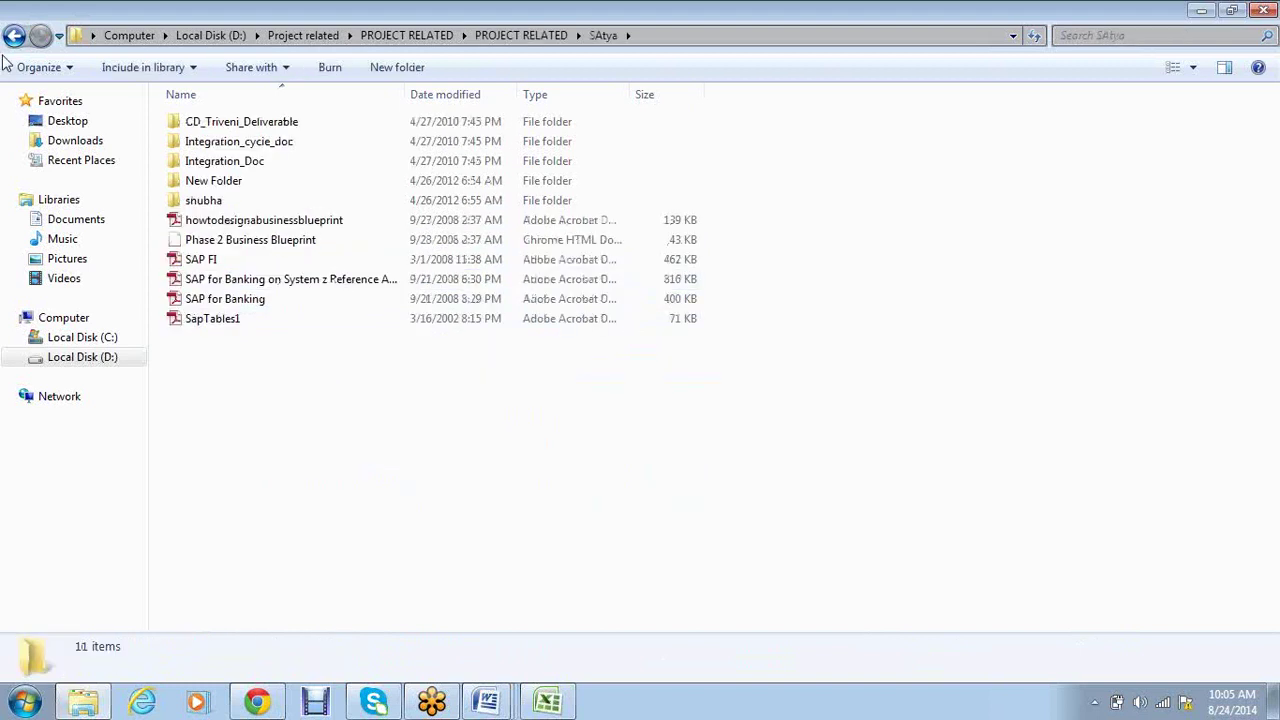
pyautogui.click(12, 36)
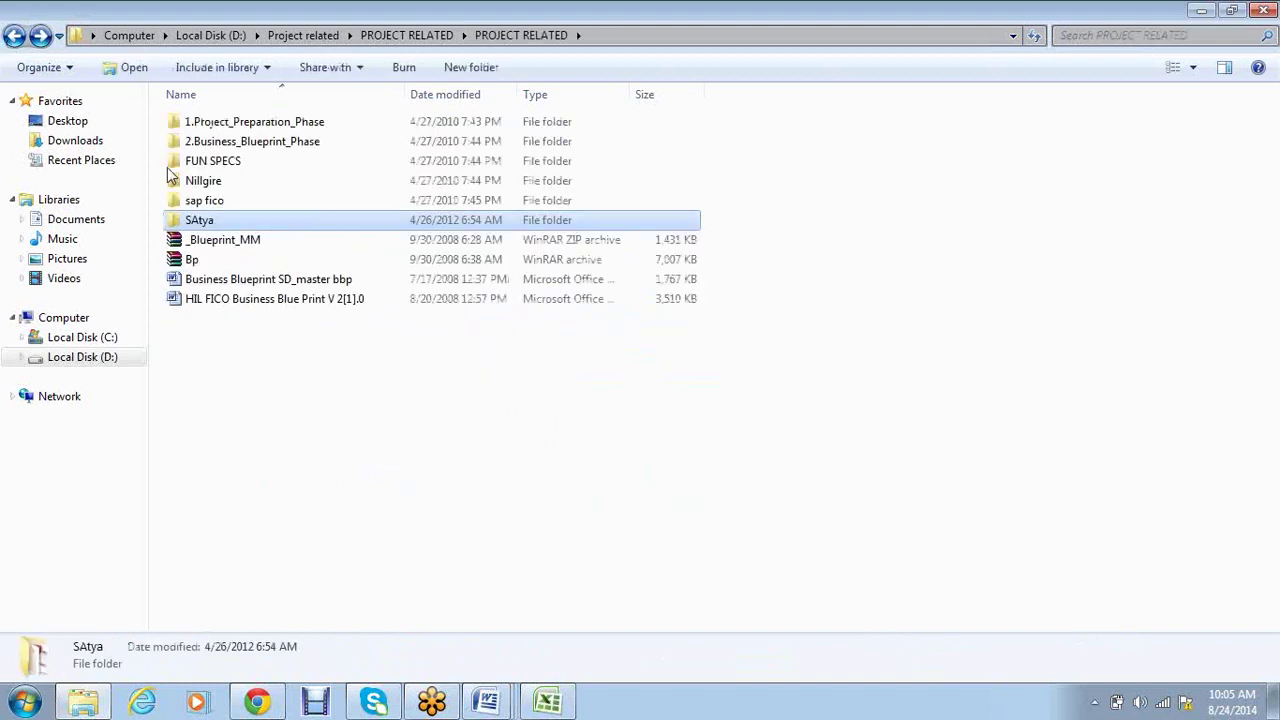
# Step: Open the sap fico folder, check the FICO folder inside iTTi and return to sap fico
pyautogui.doubleClick(199, 202)
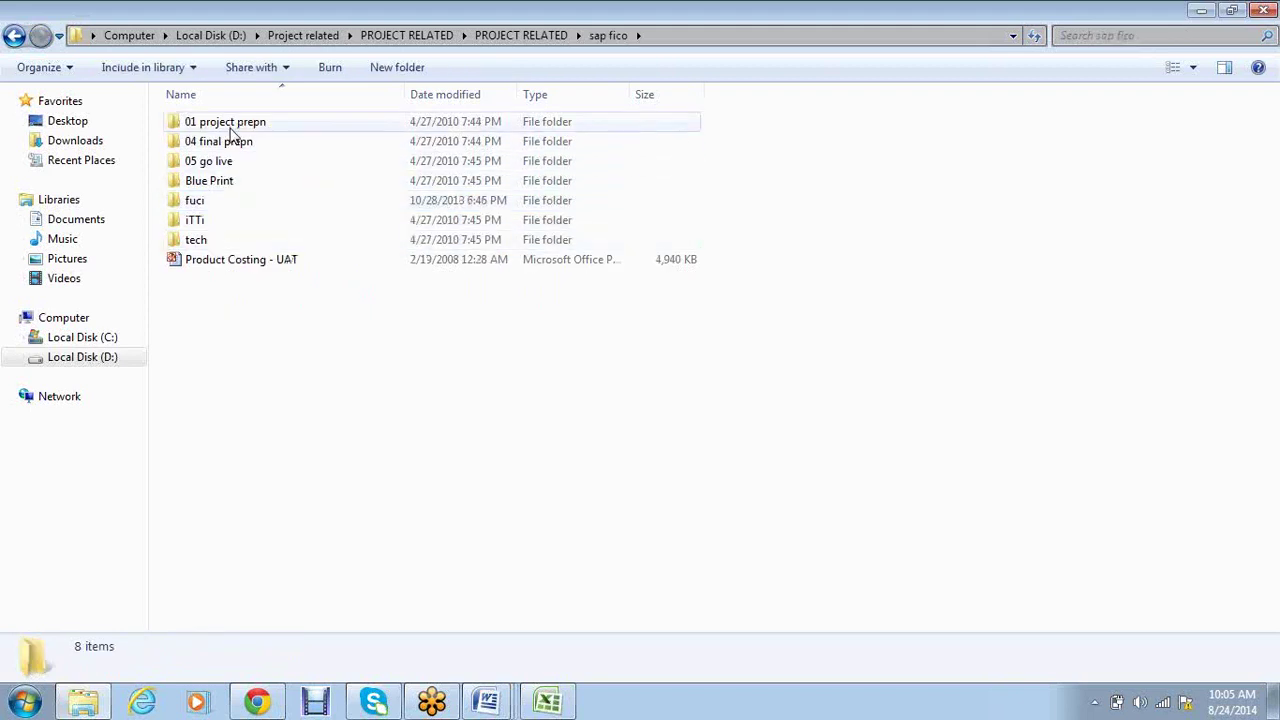
pyautogui.doubleClick(226, 222)
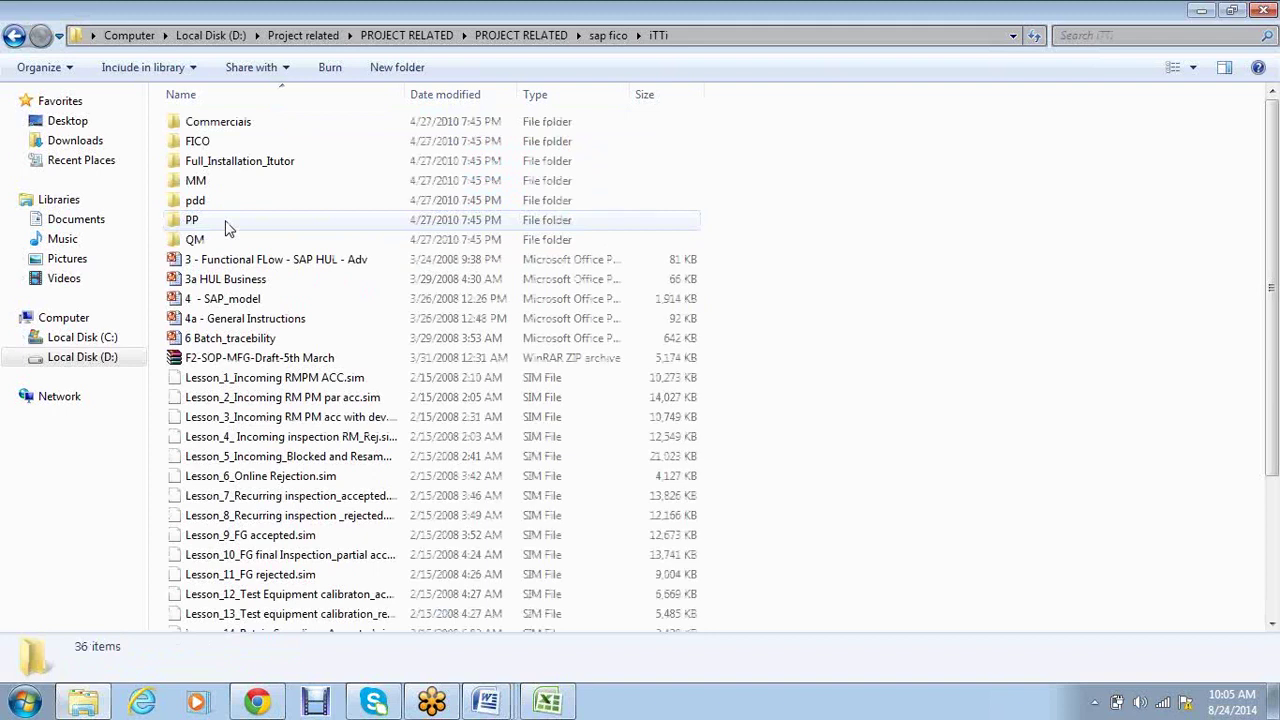
pyautogui.doubleClick(180, 142)
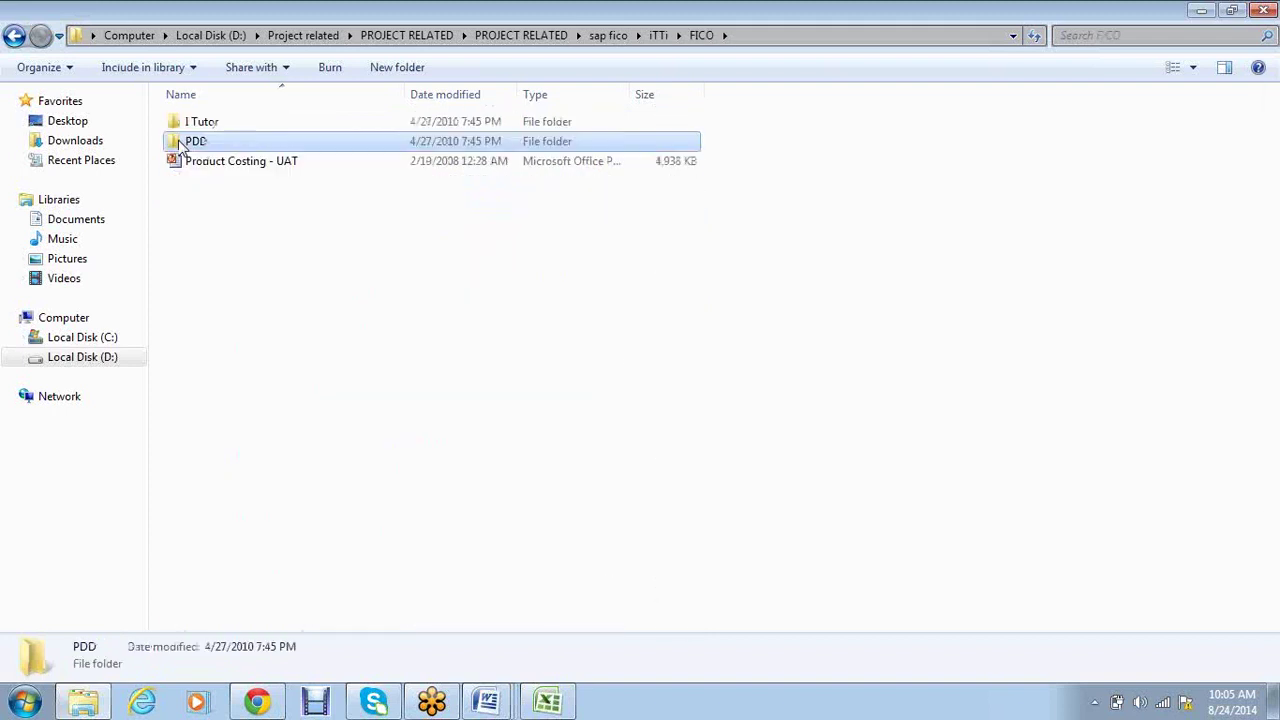
pyautogui.click(10, 35)
pyautogui.click(10, 35)
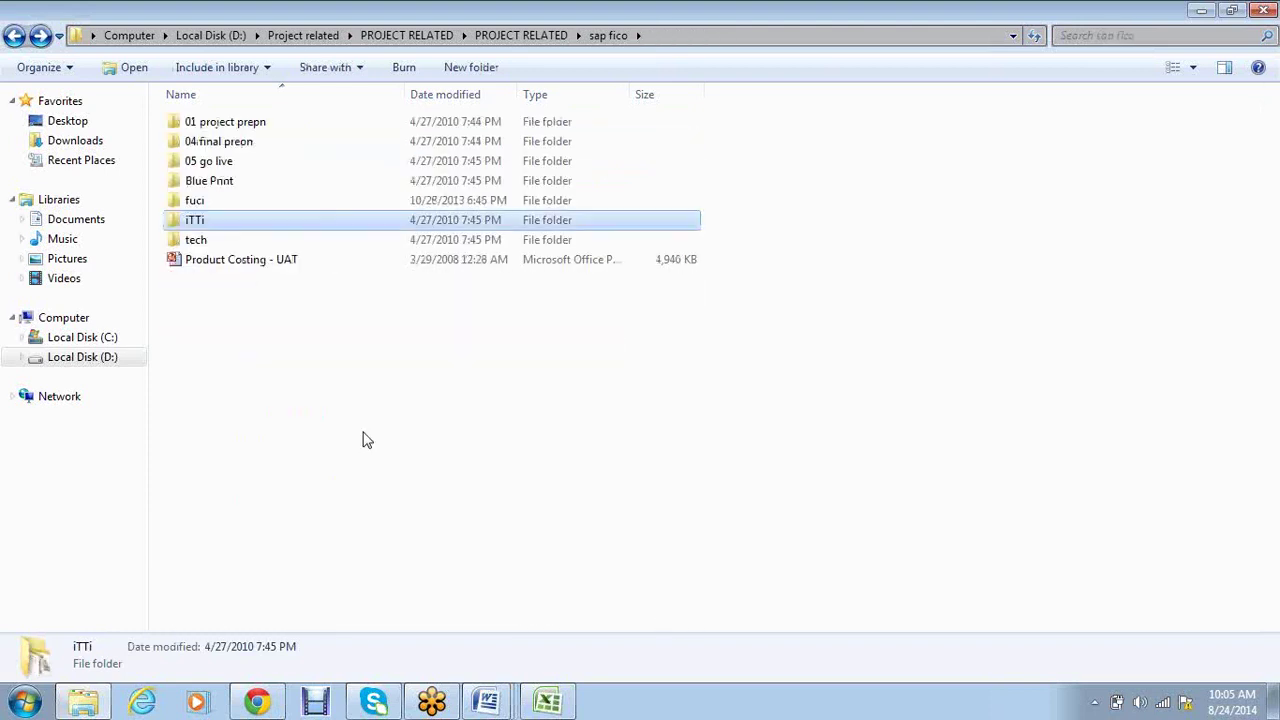
# Step: Look through the documents in the fuci folder
pyautogui.click(241, 208)
pyautogui.doubleClick(241, 208)
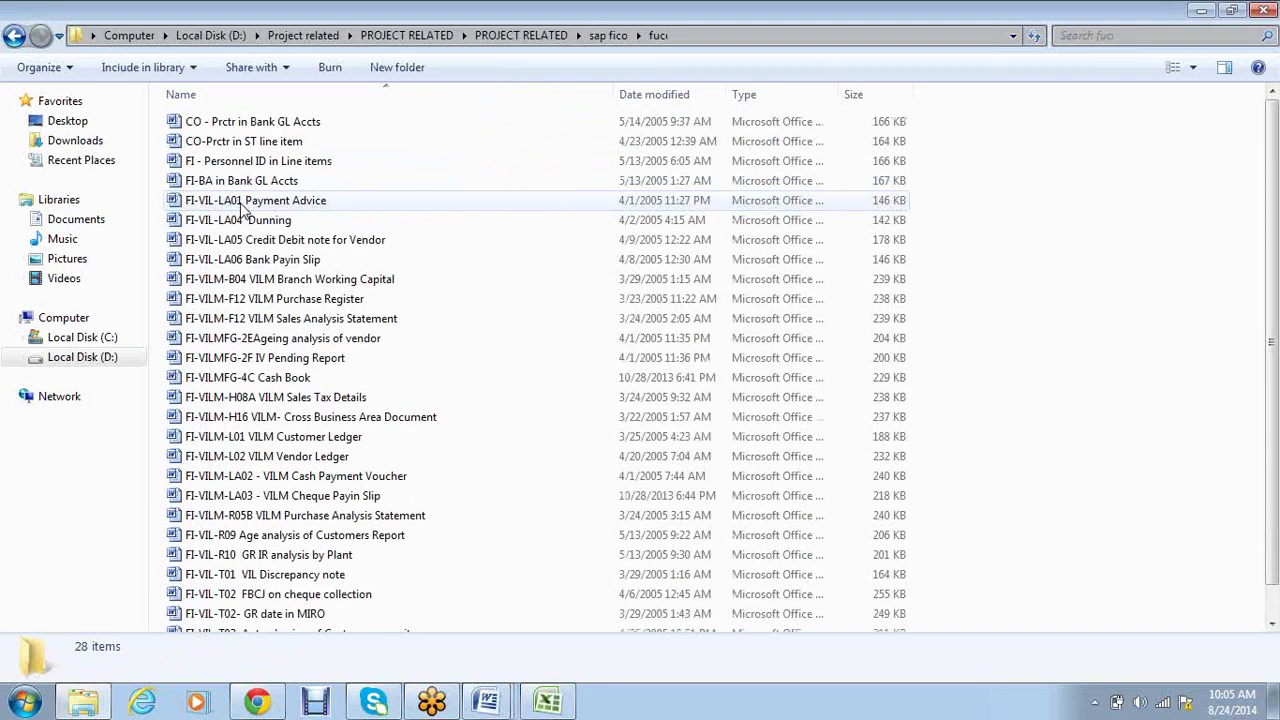
pyautogui.scroll(-1, 241, 208)
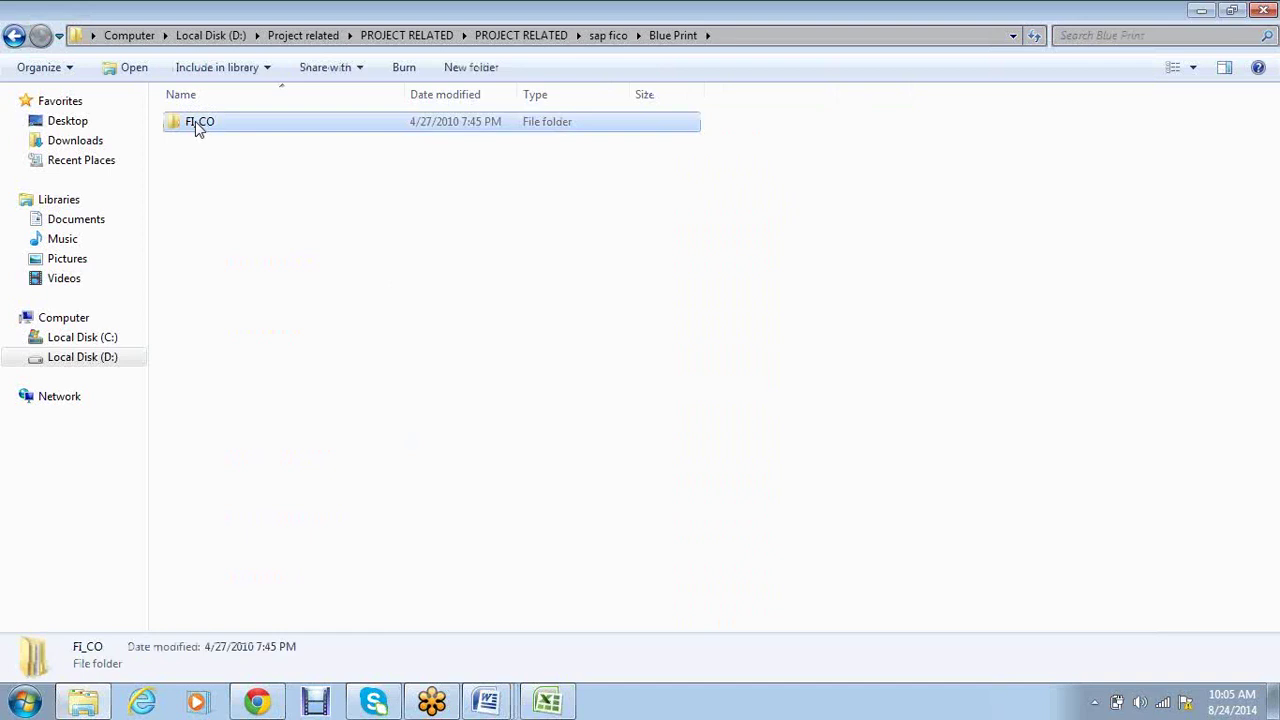
# Step: Check the FI_CO blueprint folders and the 05 go live folder, returning to the sap fico folder
pyautogui.doubleClick(195, 121)
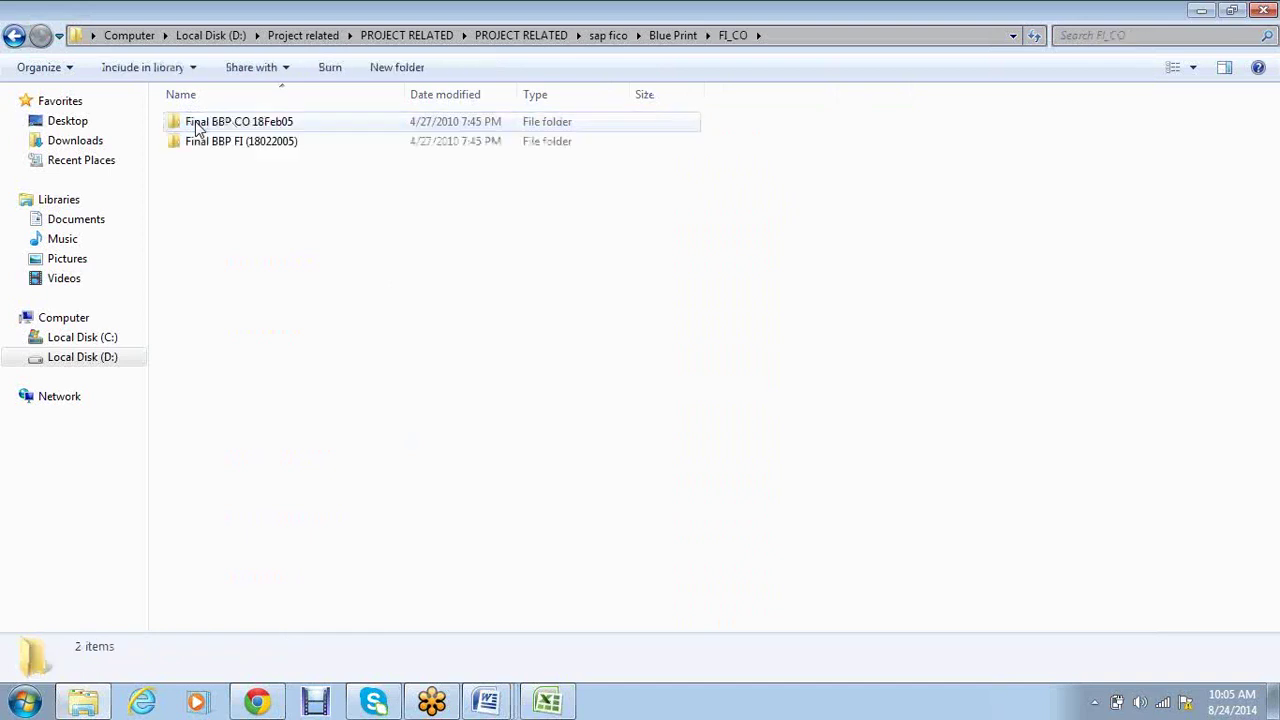
pyautogui.click(197, 124)
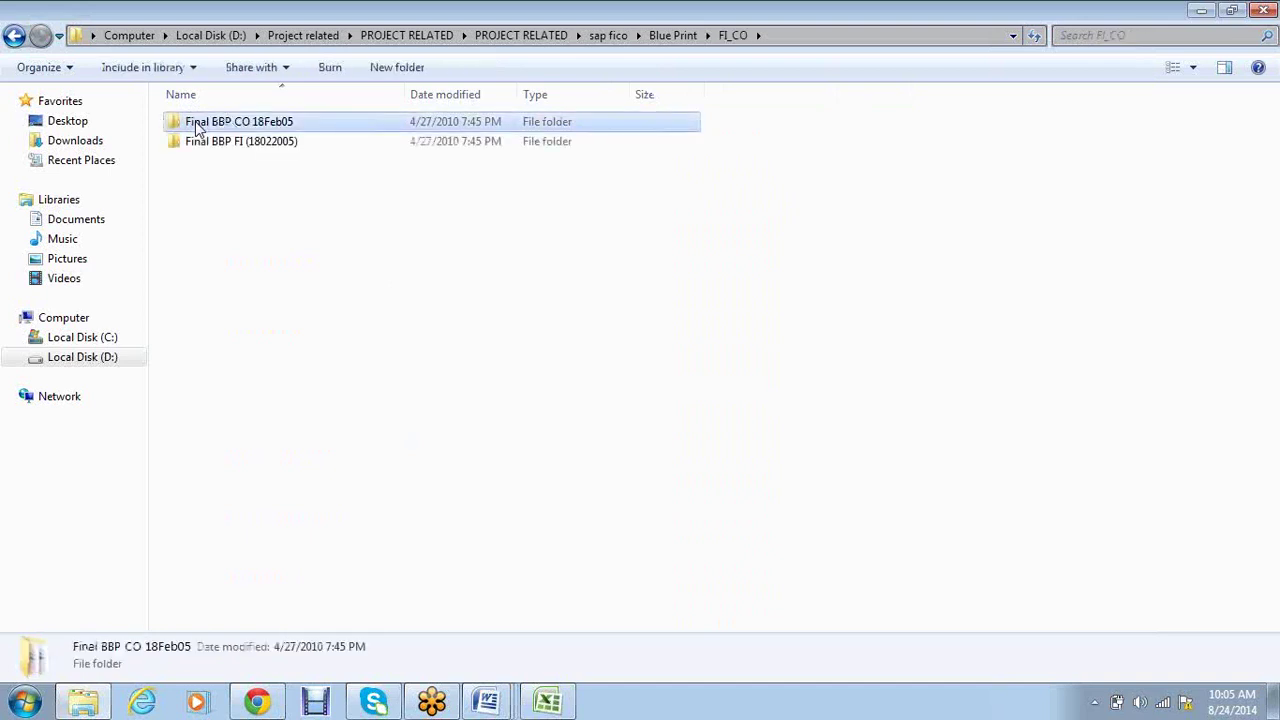
pyautogui.doubleClick(197, 124)
pyautogui.click(14, 35)
pyautogui.click(14, 35)
pyautogui.click(14, 35)
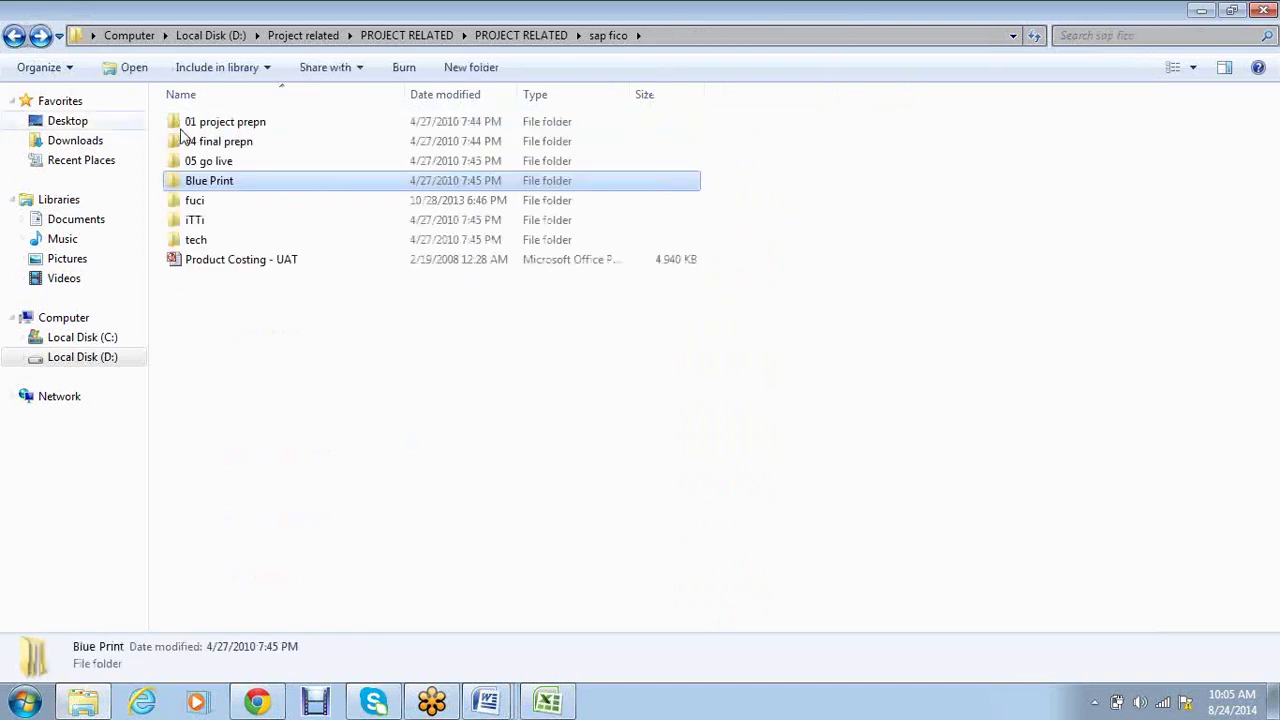
pyautogui.doubleClick(225, 160)
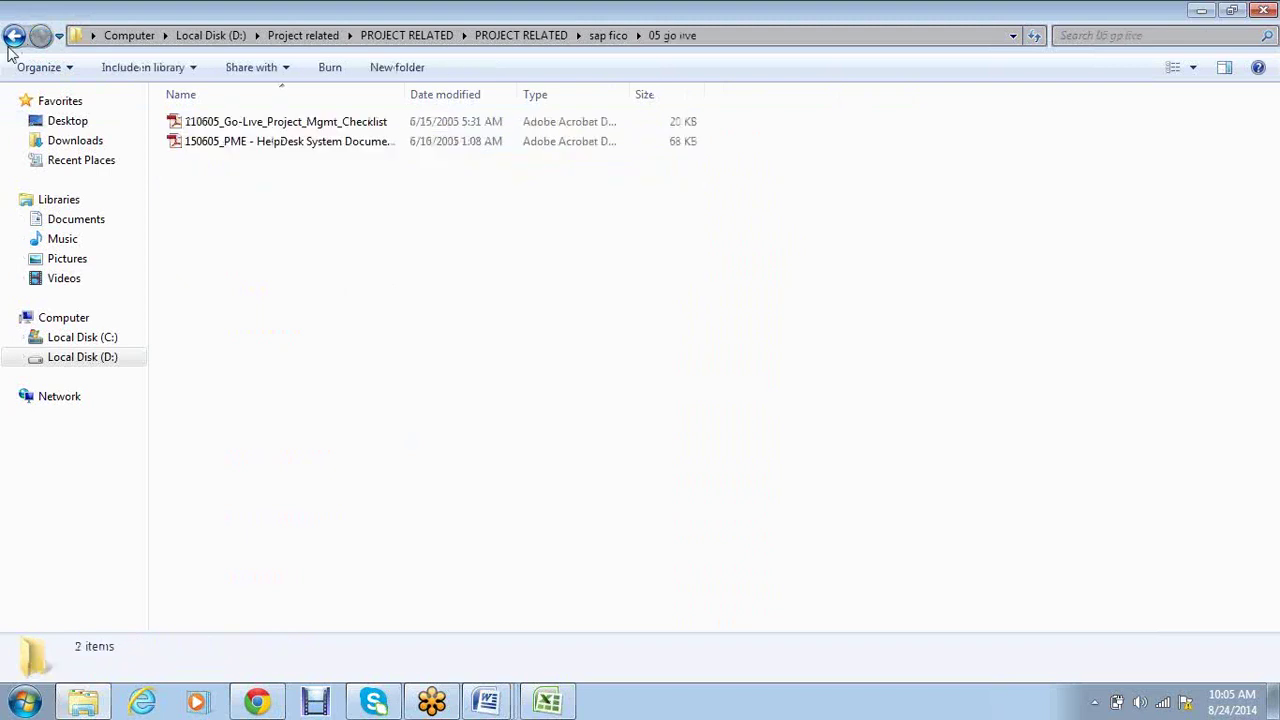
pyautogui.click(14, 35)
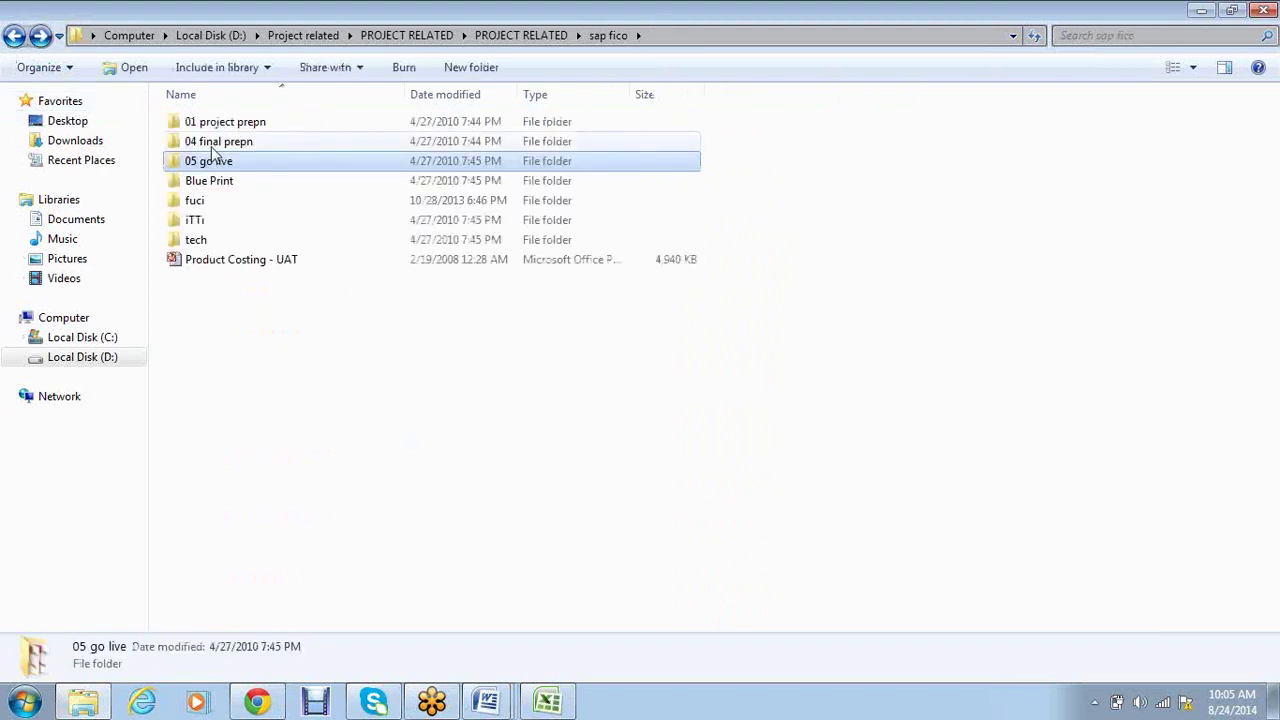
# Step: Open the FICO folder under 04 final prepn, Data Migration Files, LSMWs & Formats
pyautogui.click(212, 145)
pyautogui.doubleClick(212, 148)
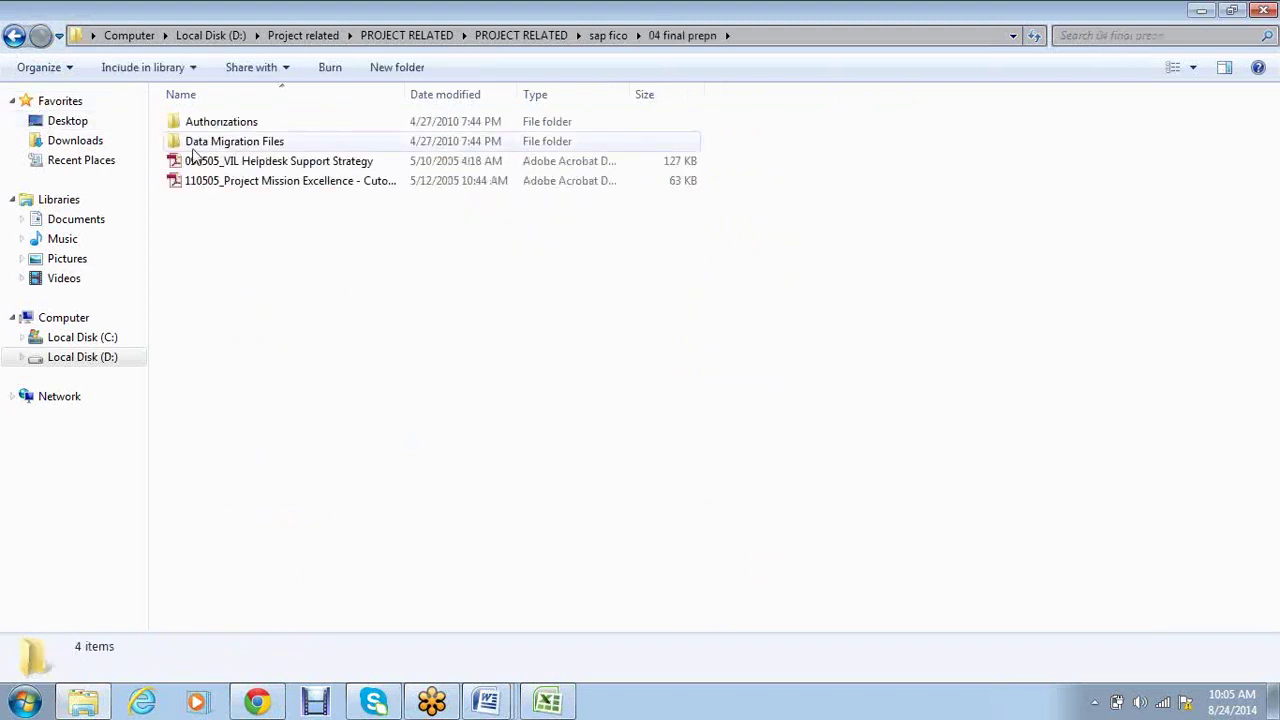
pyautogui.doubleClick(232, 145)
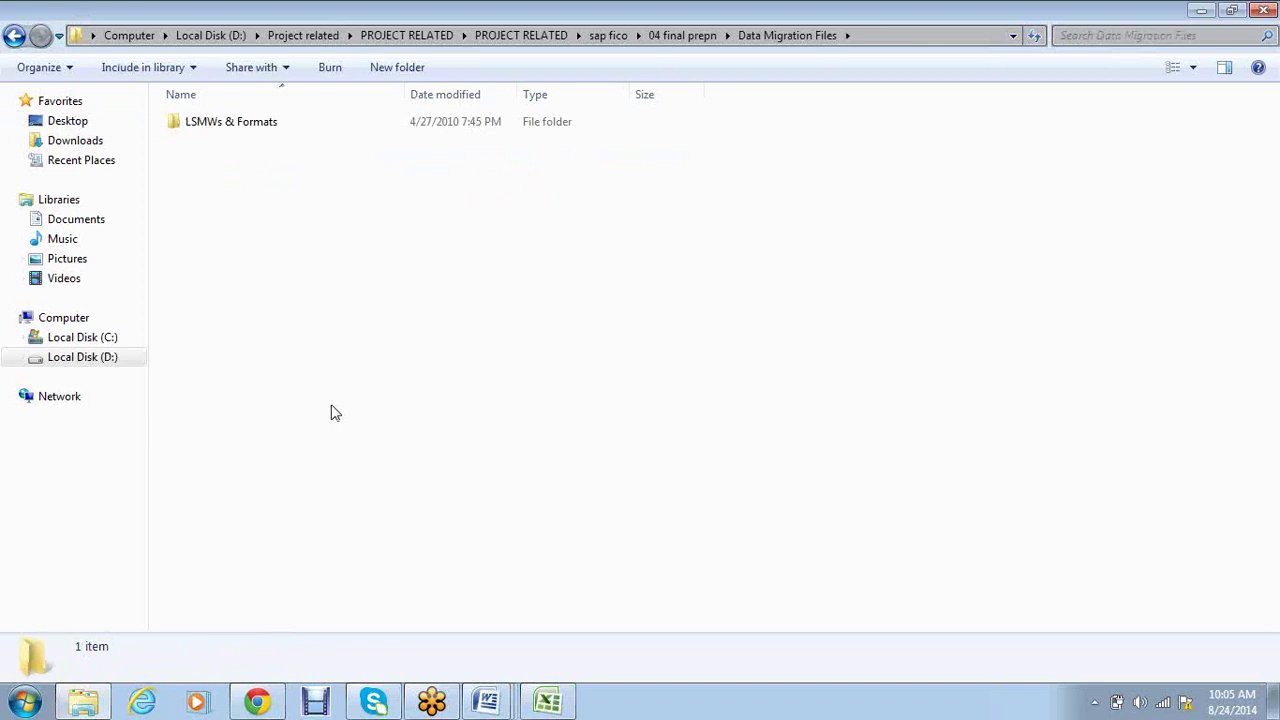
pyautogui.doubleClick(231, 121)
pyautogui.doubleClick(237, 149)
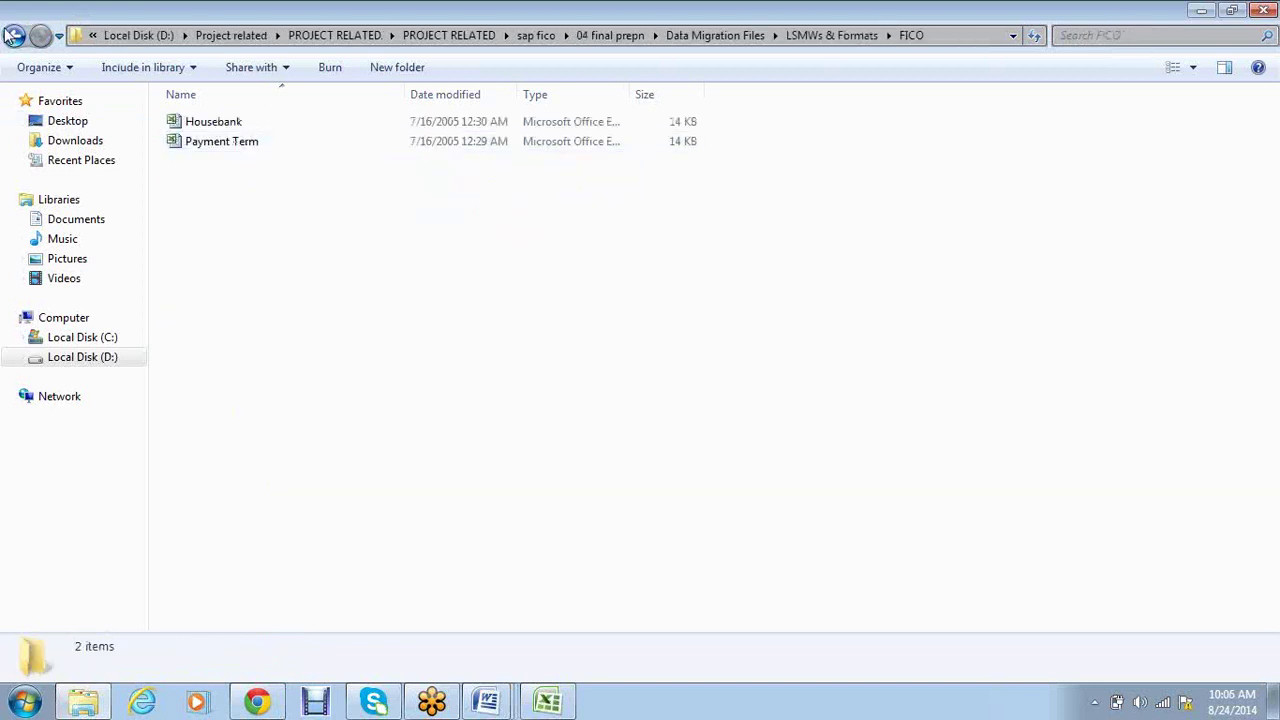
# Step: Check the HR folder in LSMWs & Formats, return to the FICO folder and open the Housebank workbook
pyautogui.click(14, 35)
pyautogui.doubleClick(236, 168)
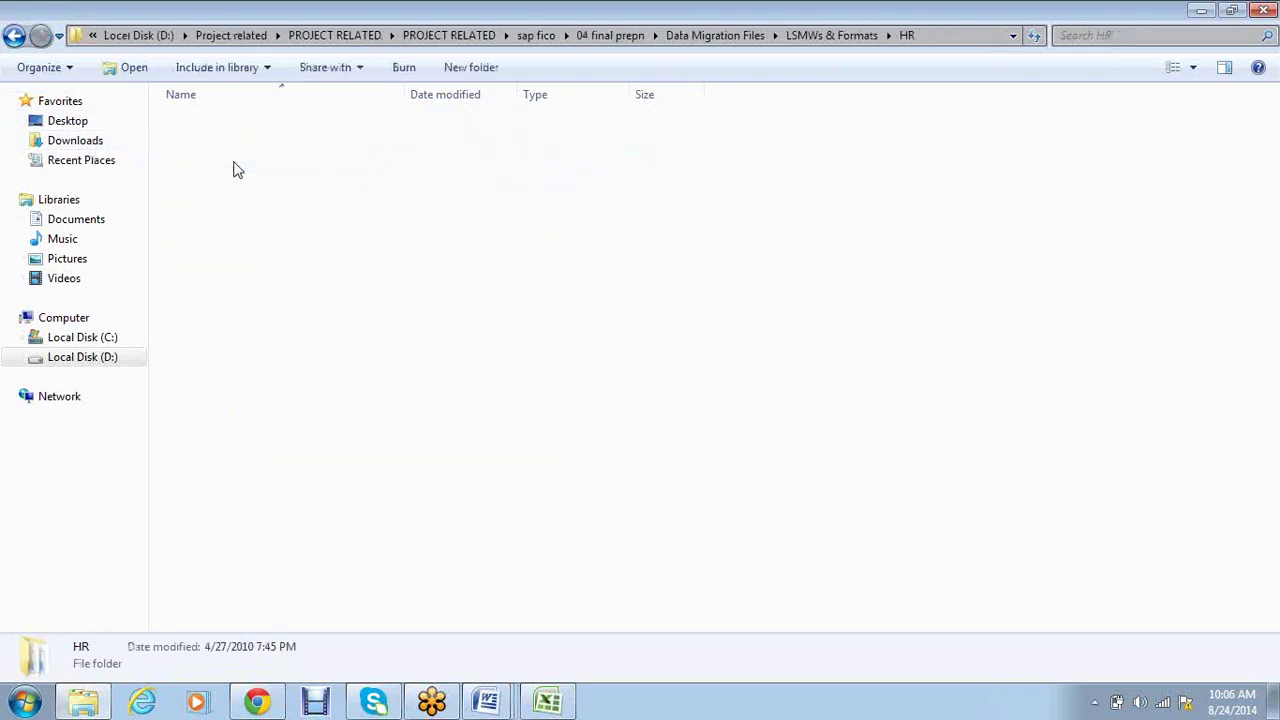
pyautogui.click(14, 35)
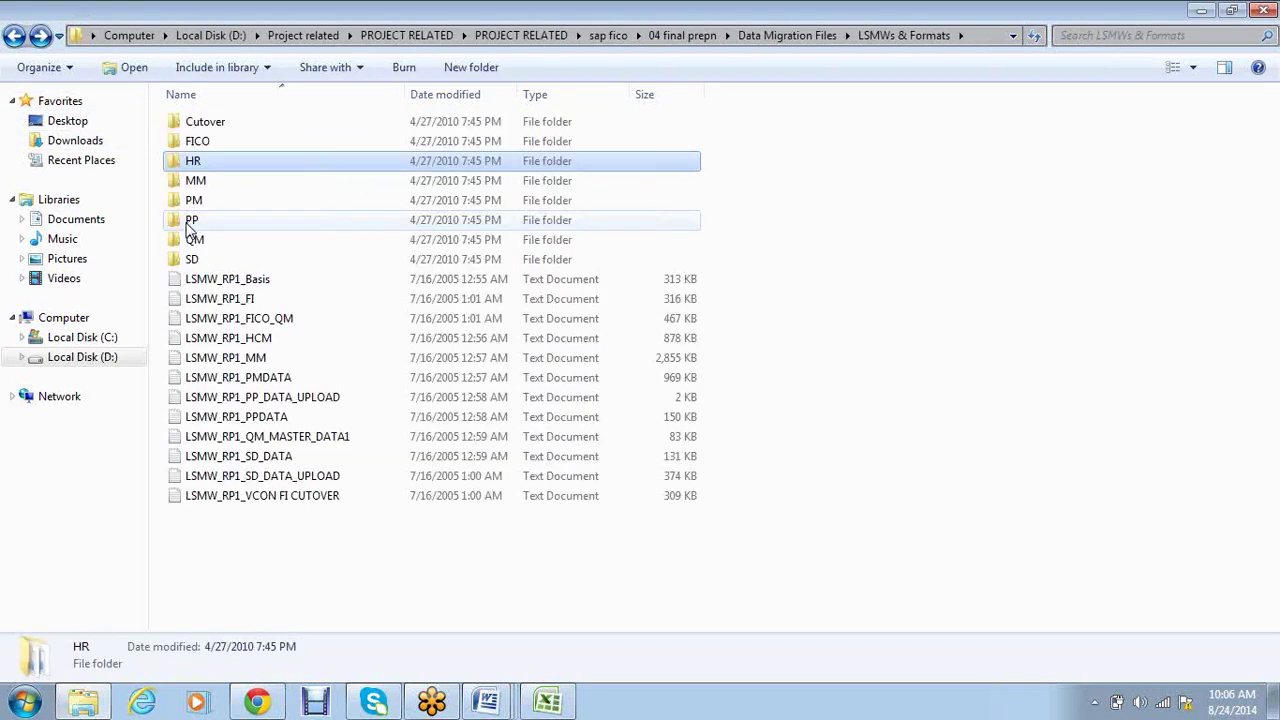
pyautogui.doubleClick(216, 141)
pyautogui.doubleClick(224, 133)
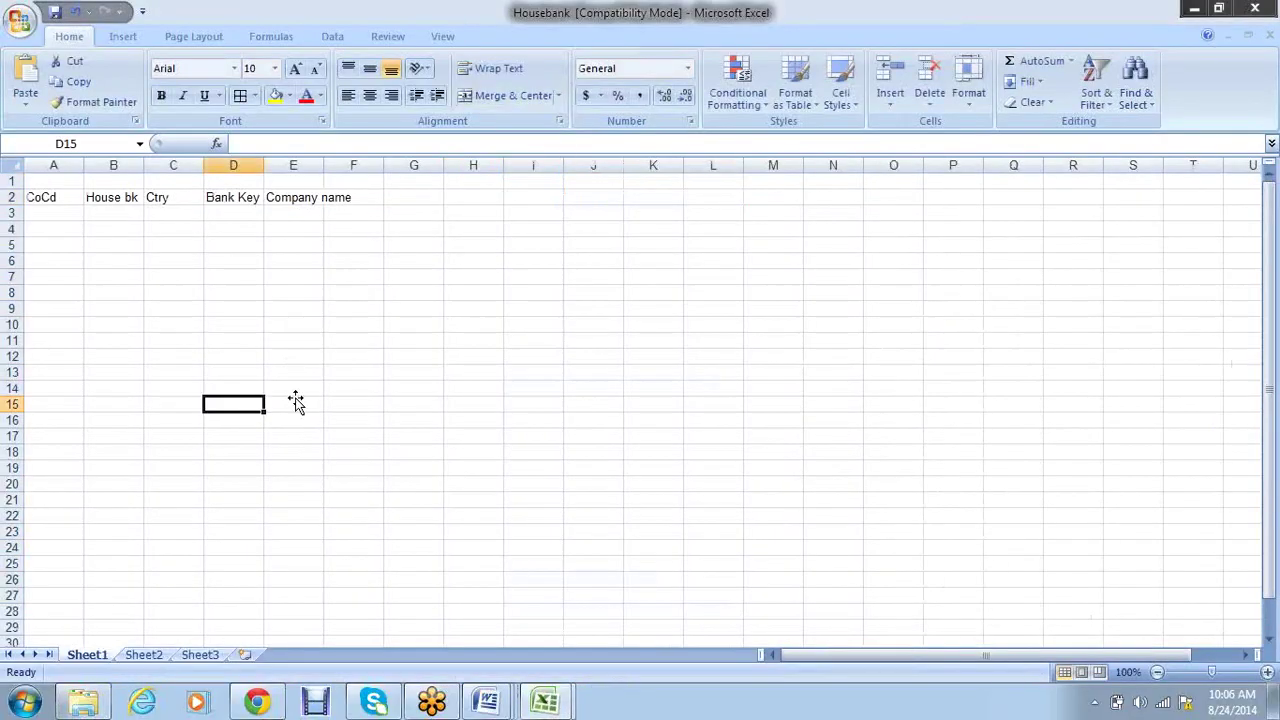
# Step: Go through the Housebank column headings in row 2, from CoCd to Company name
pyautogui.press('Home')
pyautogui.press('Up')
pyautogui.press('Up')
pyautogui.press('Up')
pyautogui.press('Up')
pyautogui.press('Up')
pyautogui.press('Up')
pyautogui.press('Up')
pyautogui.press('Up')
pyautogui.press('Up')
pyautogui.press('Up')
pyautogui.press('Up')
pyautogui.press('Up')
pyautogui.press('Up')
pyautogui.press('Right')
pyautogui.press('Right')
pyautogui.press('Right')
pyautogui.press('Right')
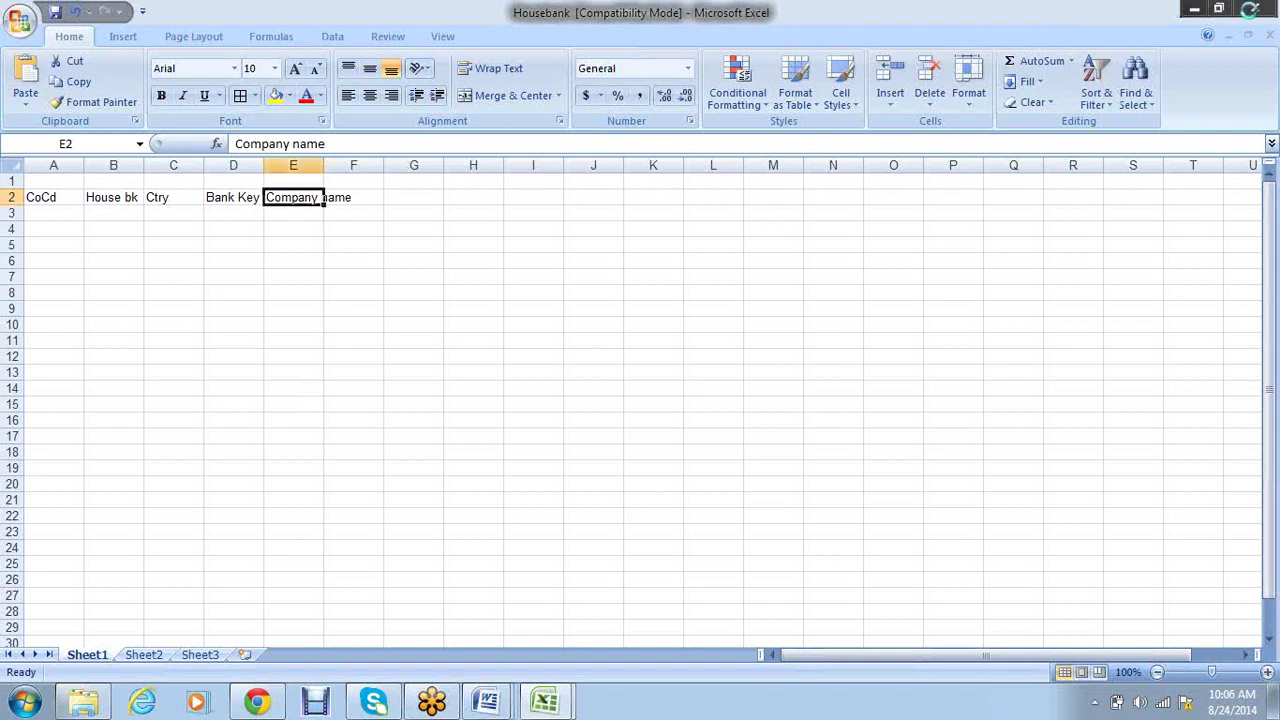
# Step: Open the Payment Term workbook and go through its row 2 column headings, from the first column past AcTyp
pyautogui.click(90, 705)
pyautogui.doubleClick(245, 145)
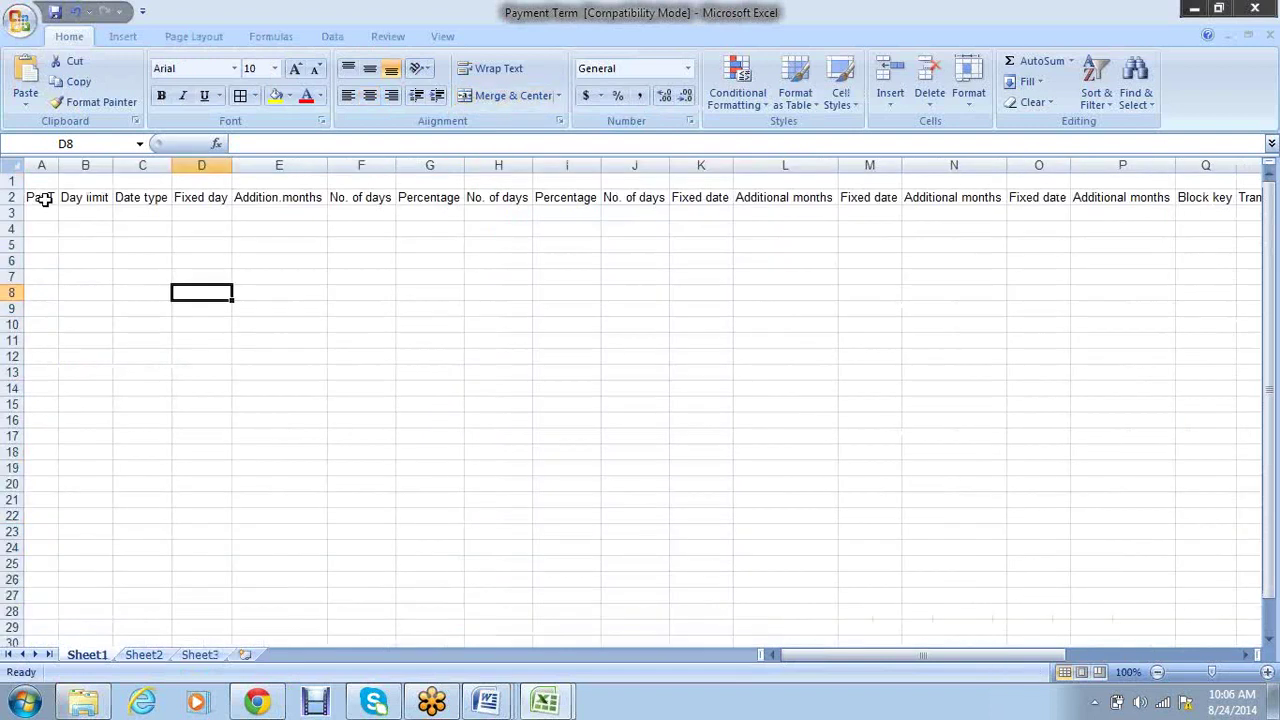
pyautogui.click(40, 197)
pyautogui.press('Right')
pyautogui.press('Right')
pyautogui.press('Right')
pyautogui.press('Right')
pyautogui.press('Right')
pyautogui.press('Right')
pyautogui.press('Right')
pyautogui.press('Right')
pyautogui.press('Right')
pyautogui.press('Right')
pyautogui.press('Right')
pyautogui.press('Right')
pyautogui.press('Right')
pyautogui.press('Right')
pyautogui.press('Right')
pyautogui.press('Right')
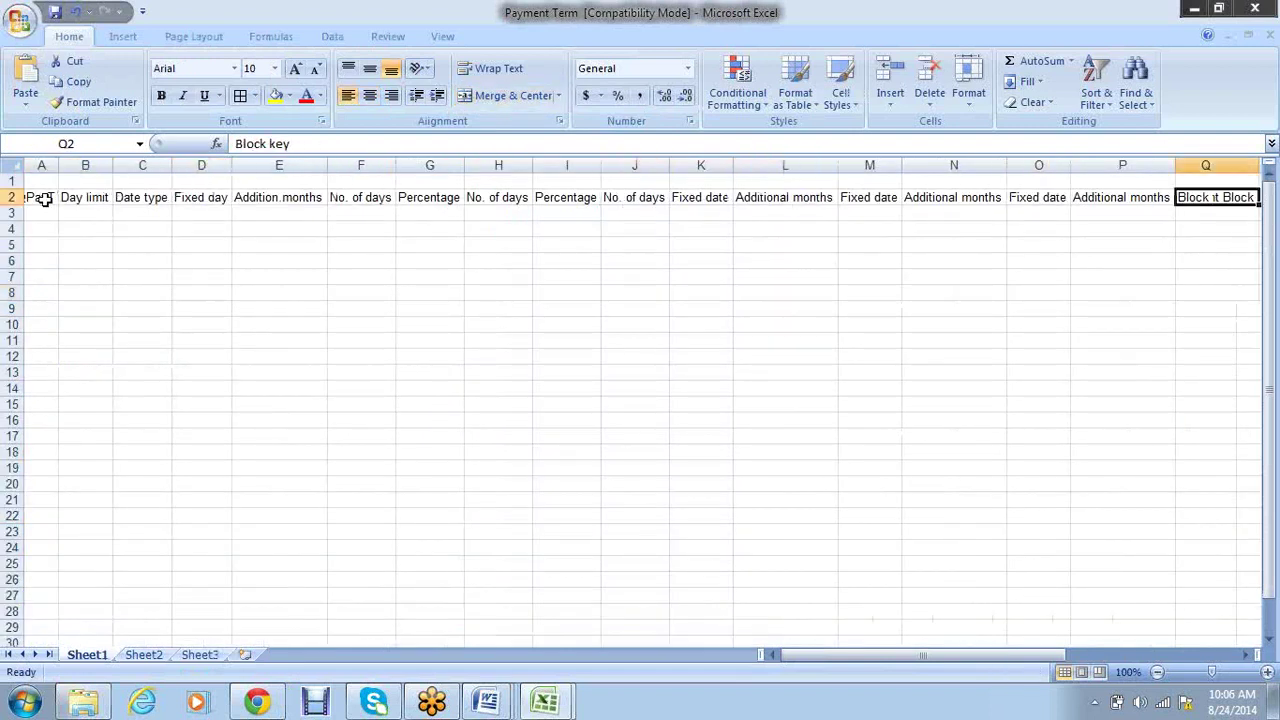
pyautogui.press('Right')
pyautogui.press('Right')
pyautogui.press('Right')
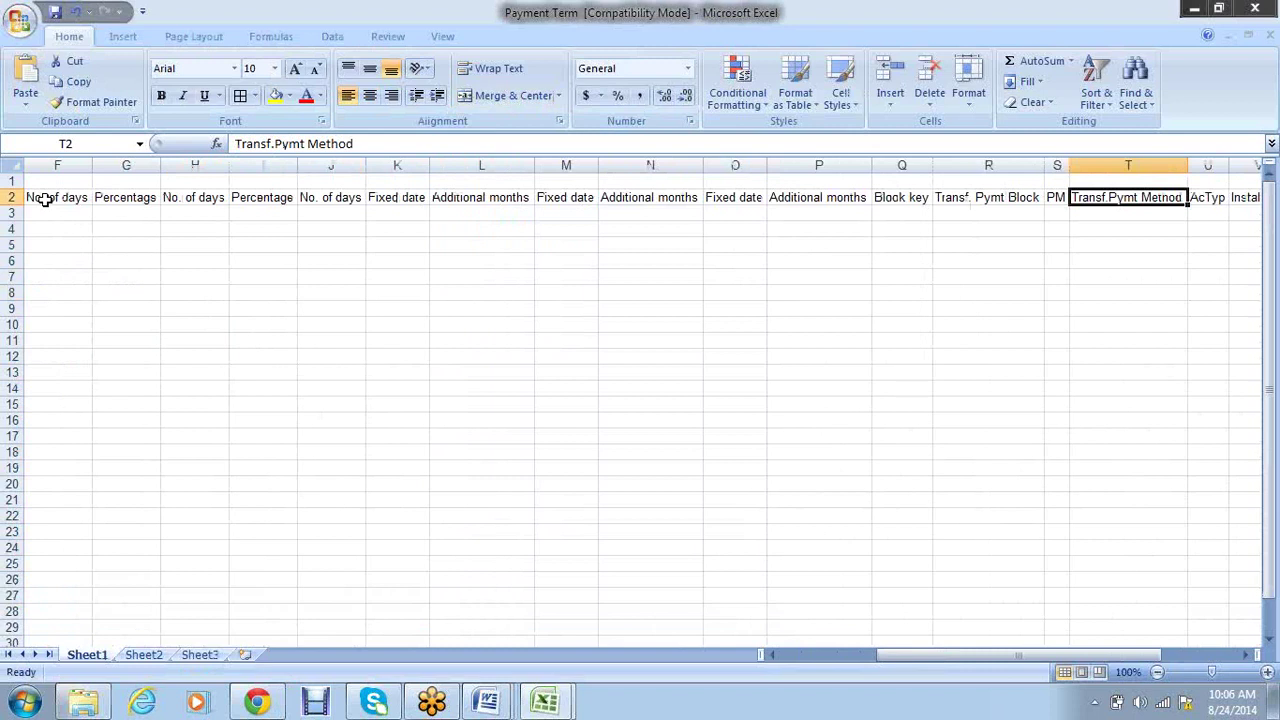
pyautogui.press('Right')
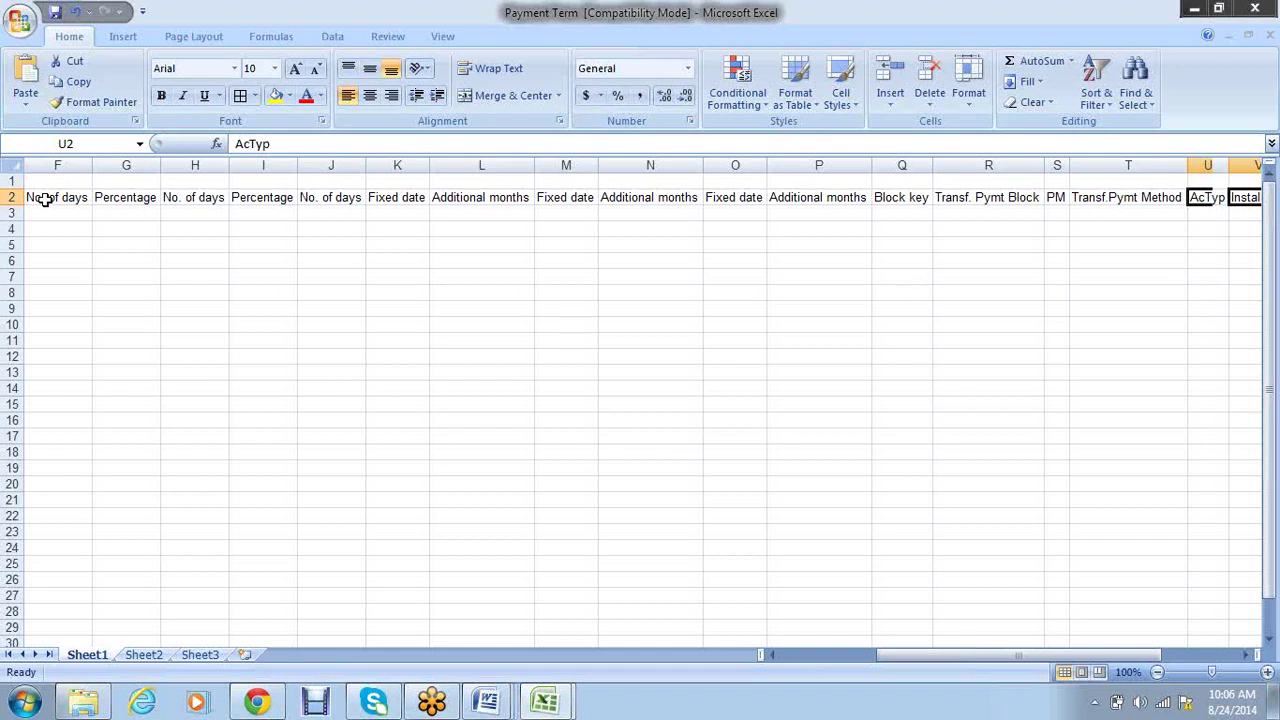
pyautogui.press('Right')
pyautogui.press('Right')
pyautogui.press('Right')
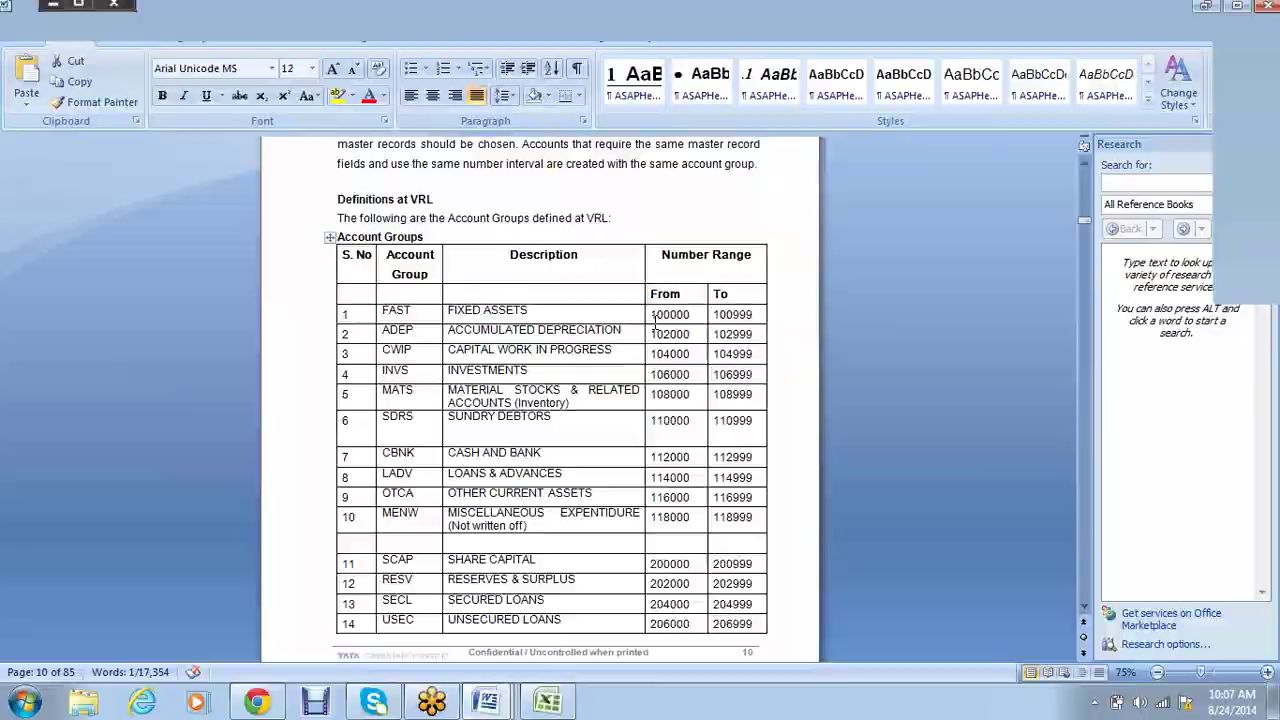
# Step: Switch to the DR Cash account notes document in Word
pyautogui.click(466, 709)
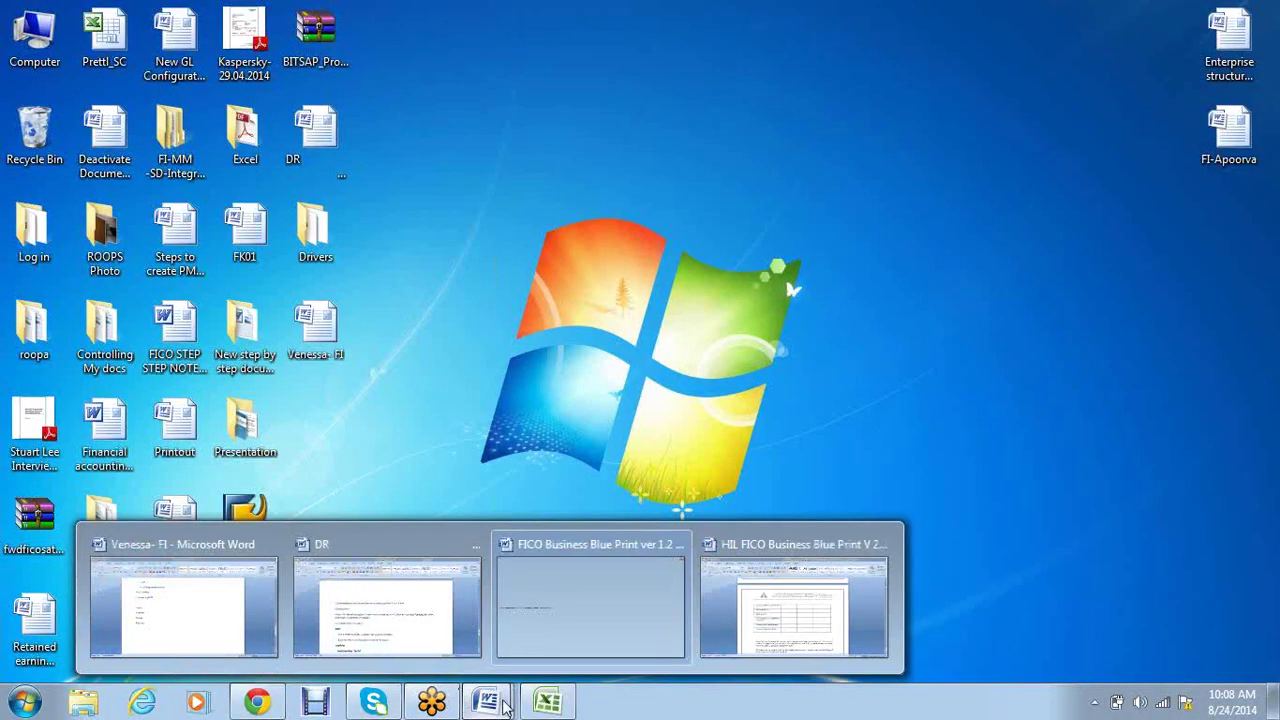
pyautogui.click(490, 709)
pyautogui.click(490, 709)
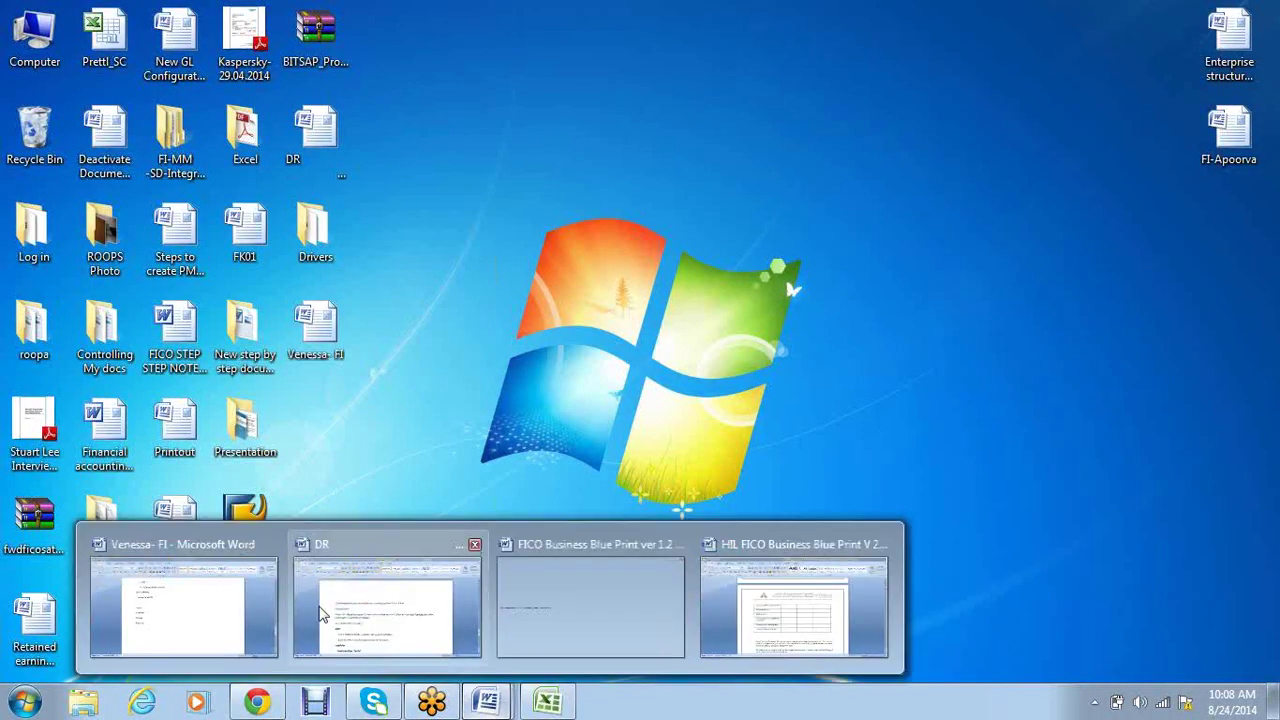
pyautogui.click(372, 591)
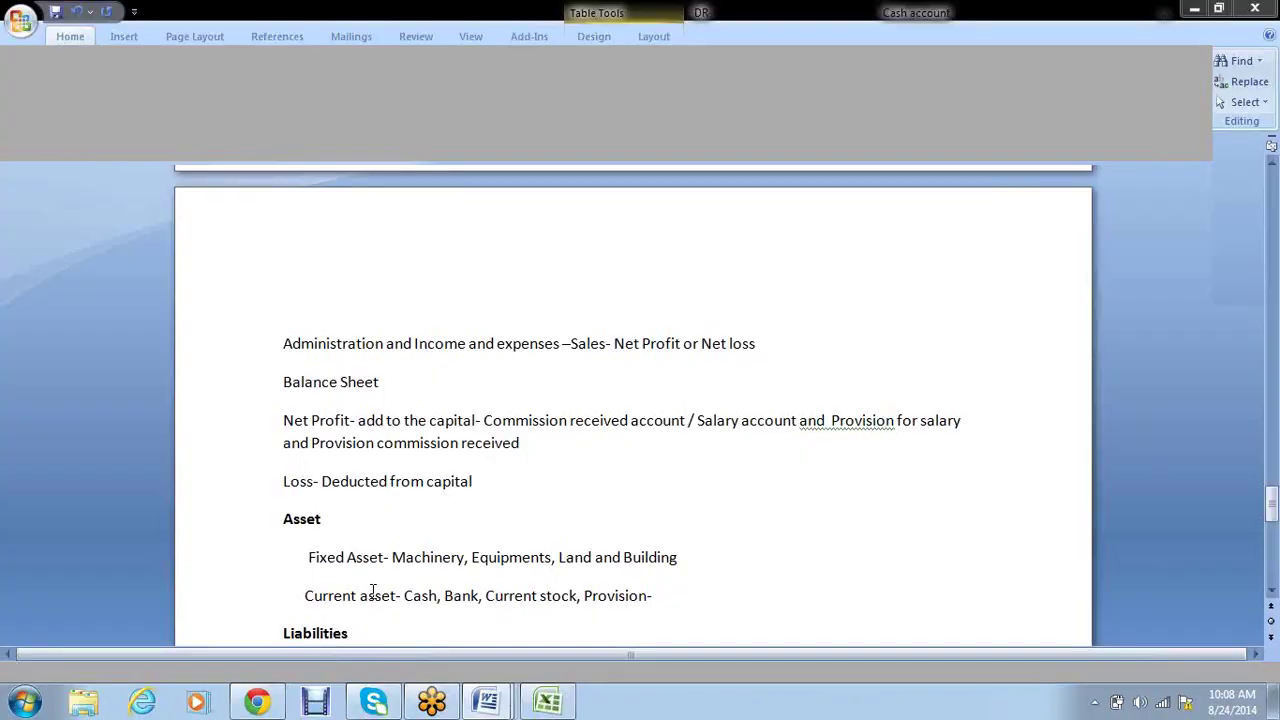
# Step: Review the Balance Sheet notes on fixed and current assets and fixed and current liabilities
pyautogui.scroll(-8, 474, 403)
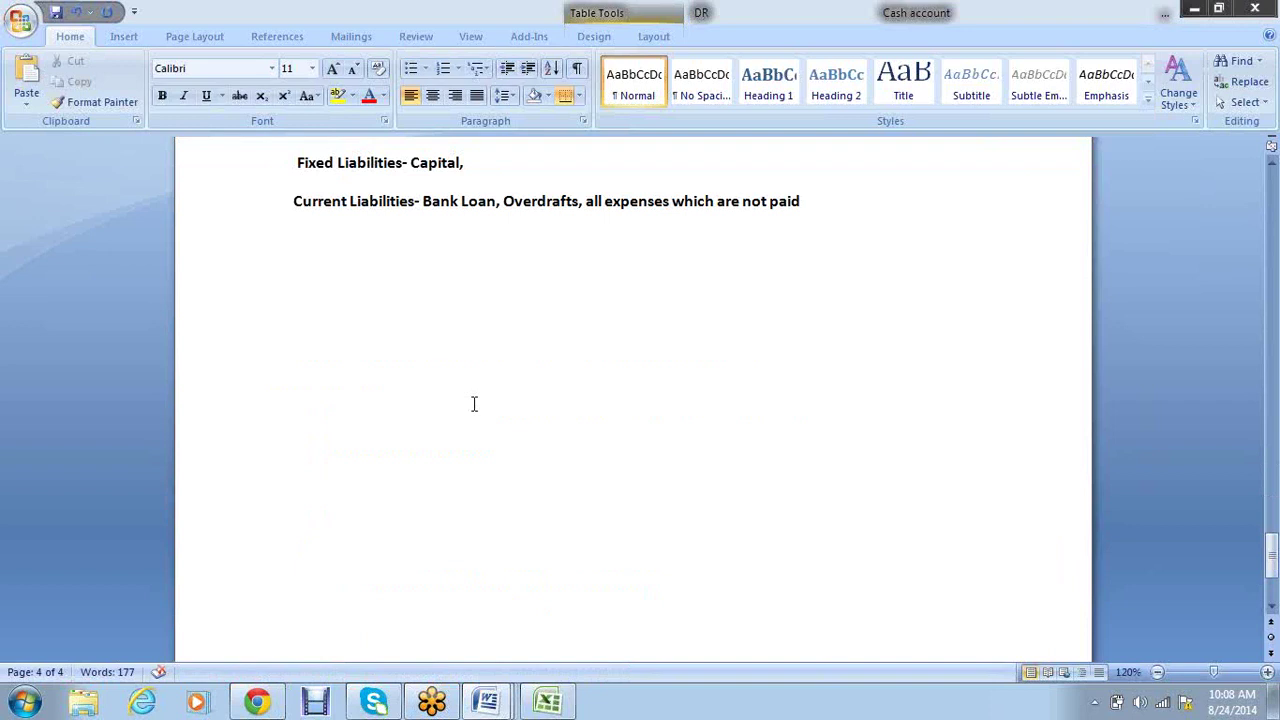
pyautogui.scroll(5, 474, 404)
pyautogui.scroll(-2, 481, 404)
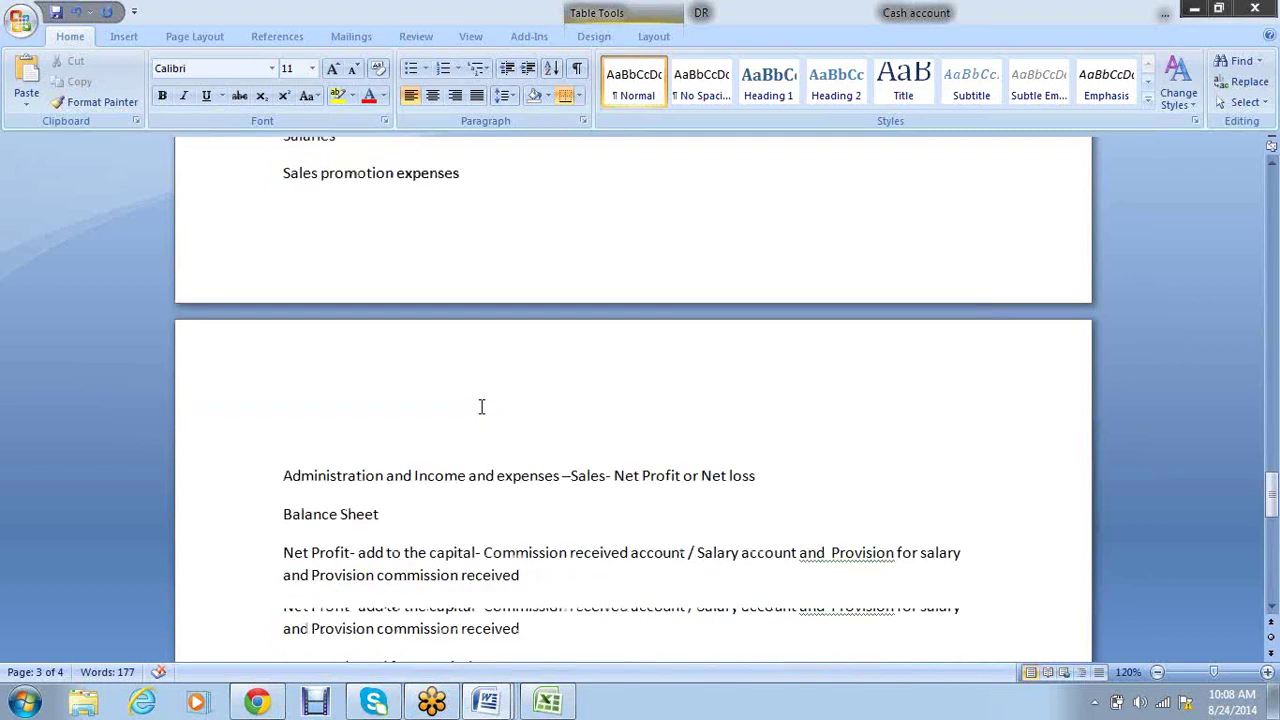
pyautogui.scroll(-14, 481, 406)
pyautogui.scroll(2, 484, 409)
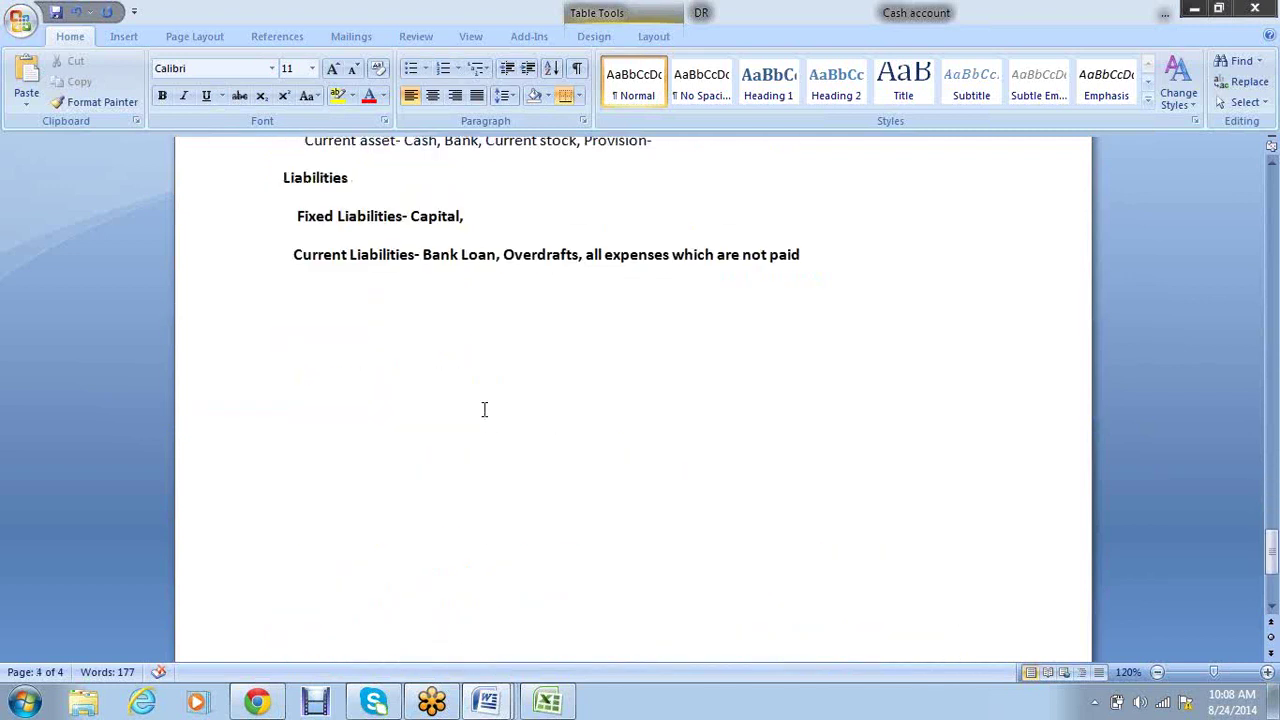
pyautogui.scroll(5, 484, 409)
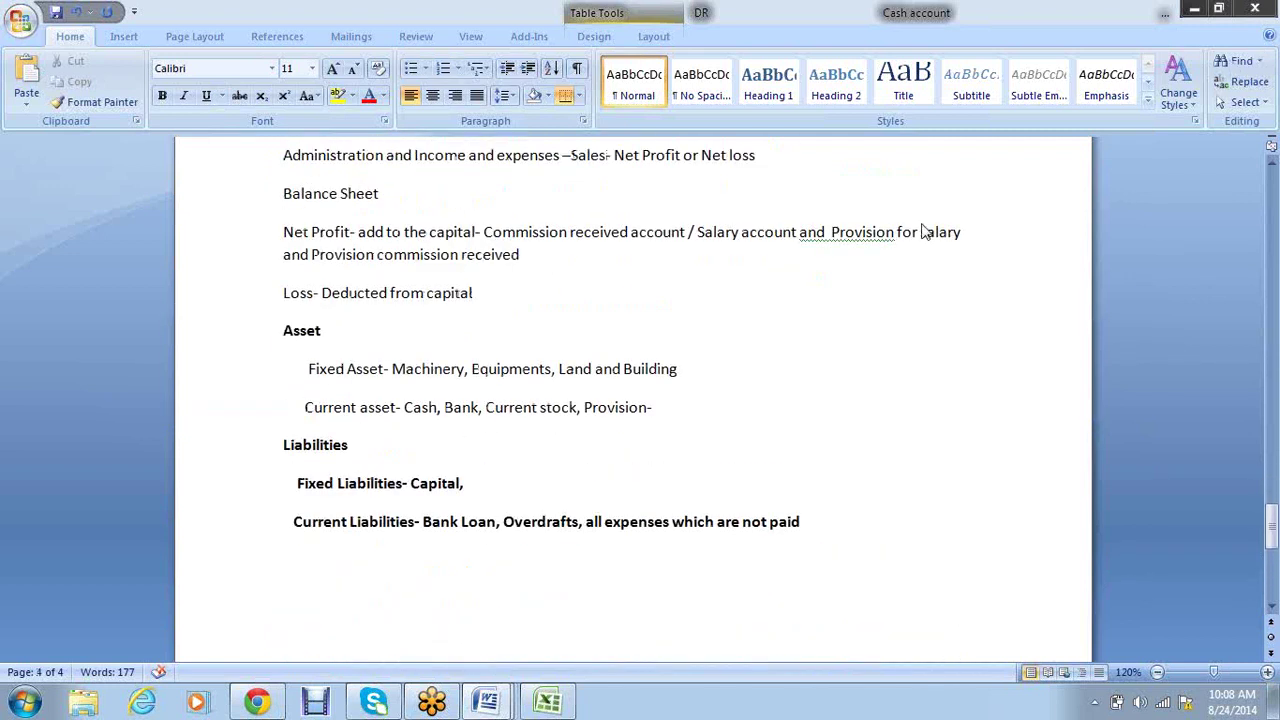